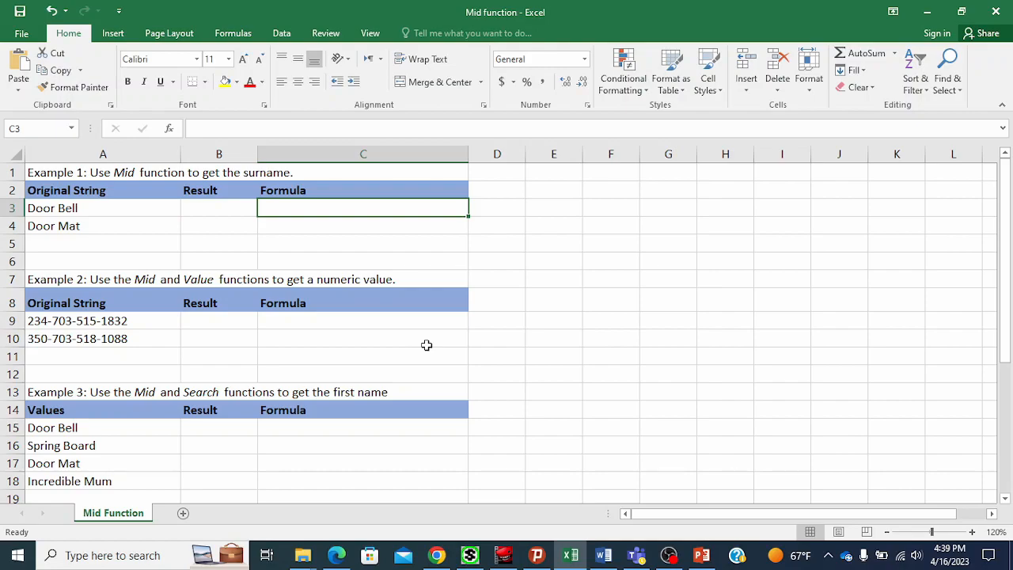
Enter =MID(A3,6,6) in B3 to extract the surname from the text in A3.
click(95, 207)
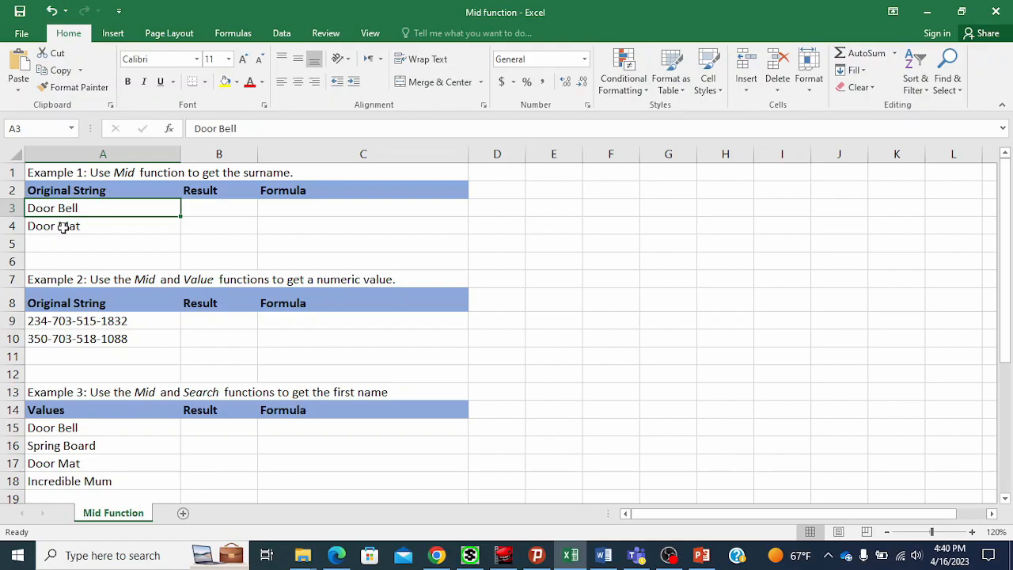
click(219, 209)
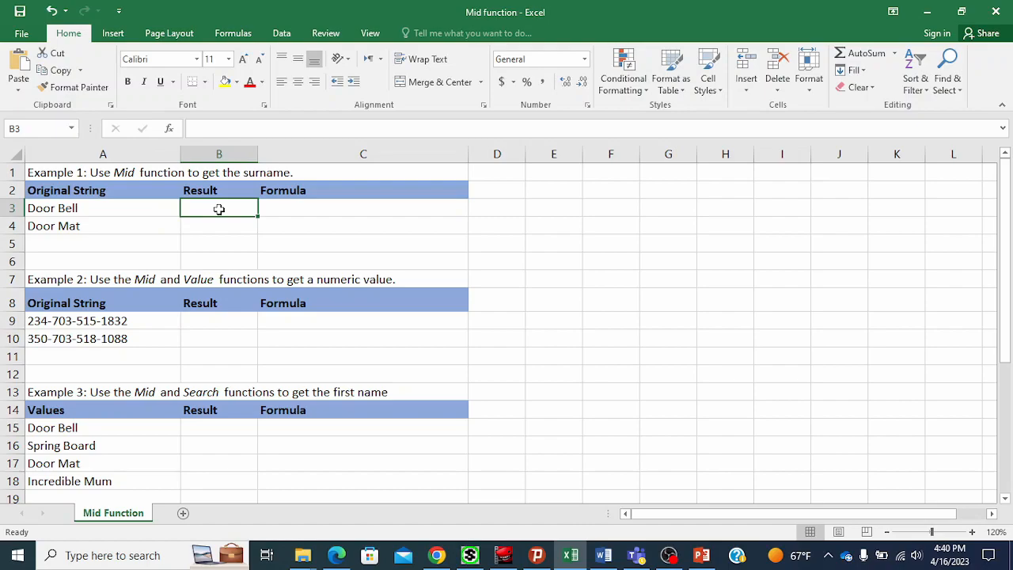
text(=)
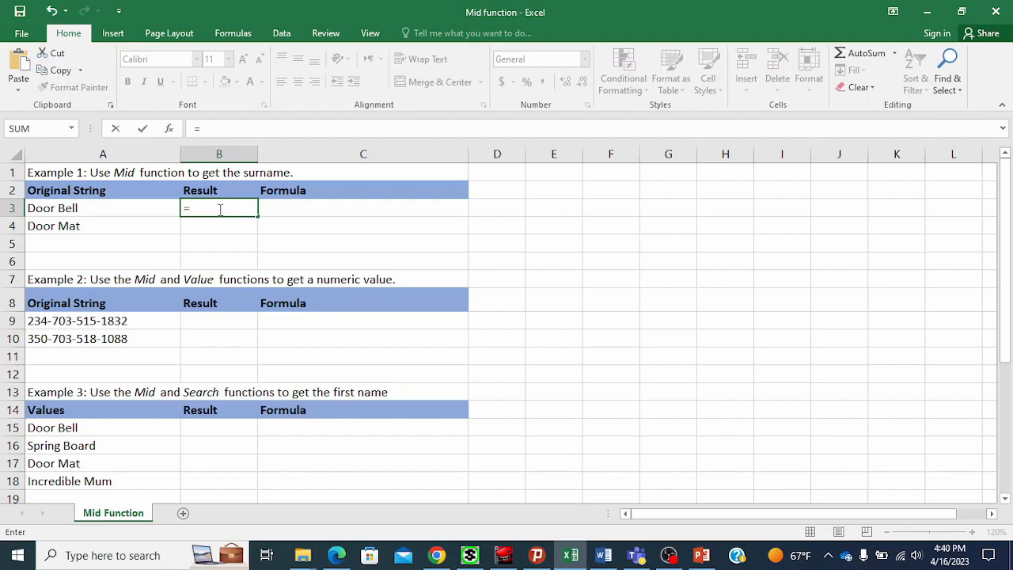
text(mid)
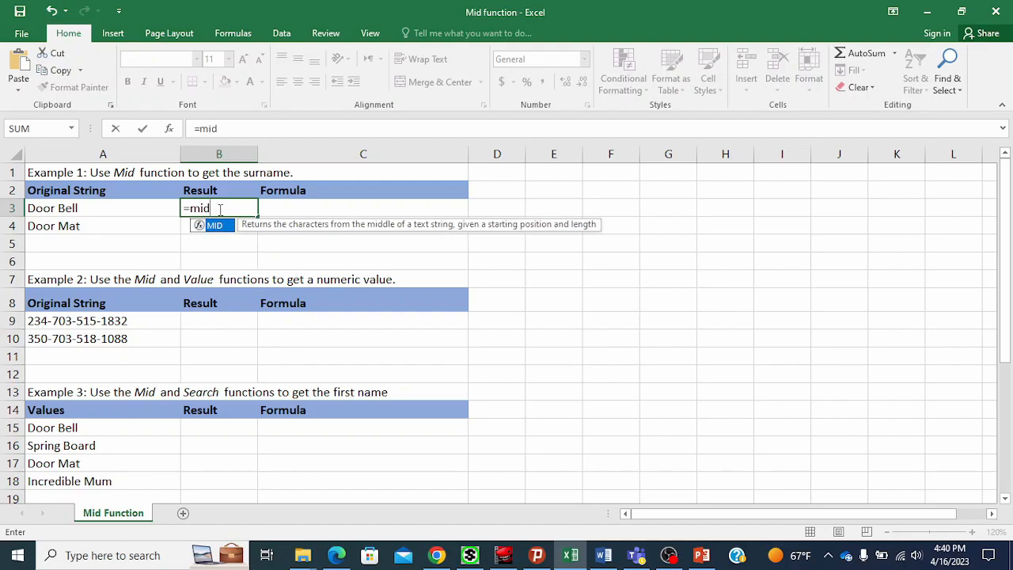
text(()
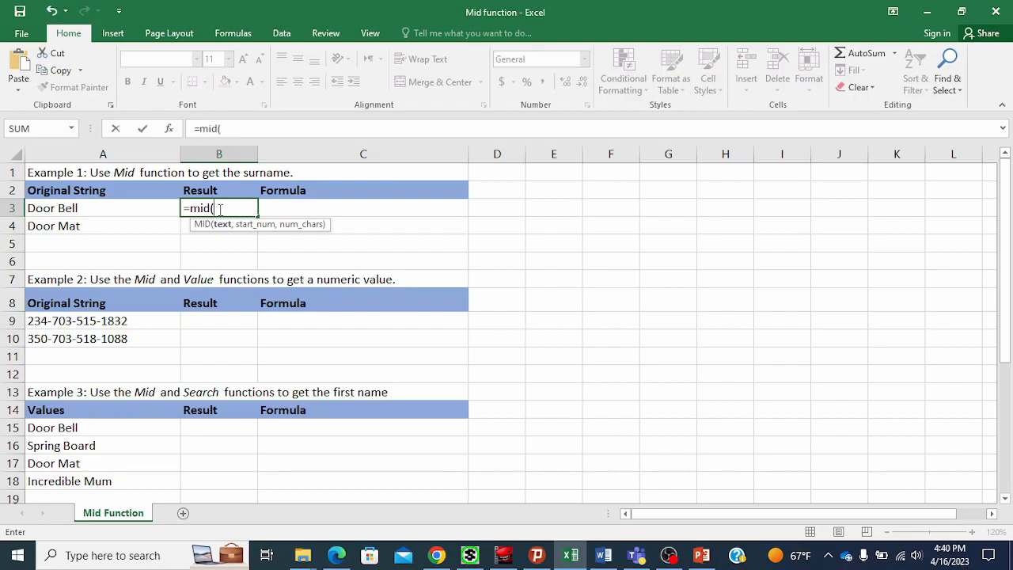
click(141, 204)
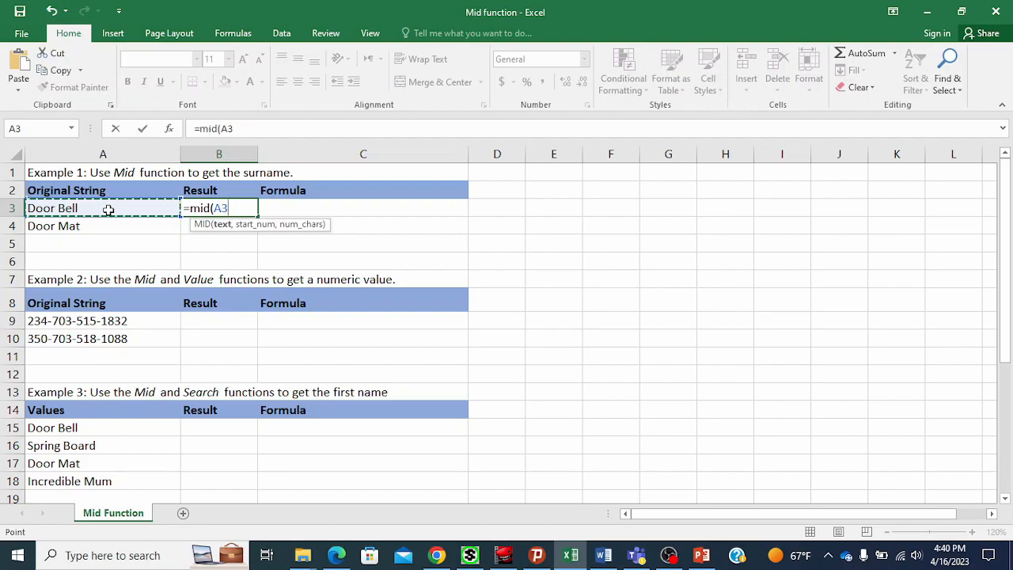
text(,)
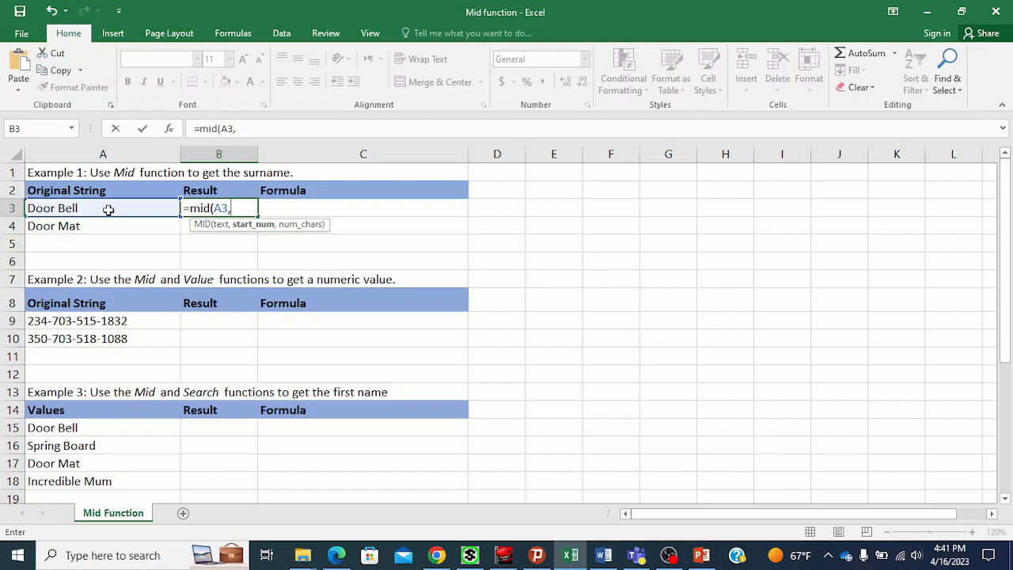
text(6,)
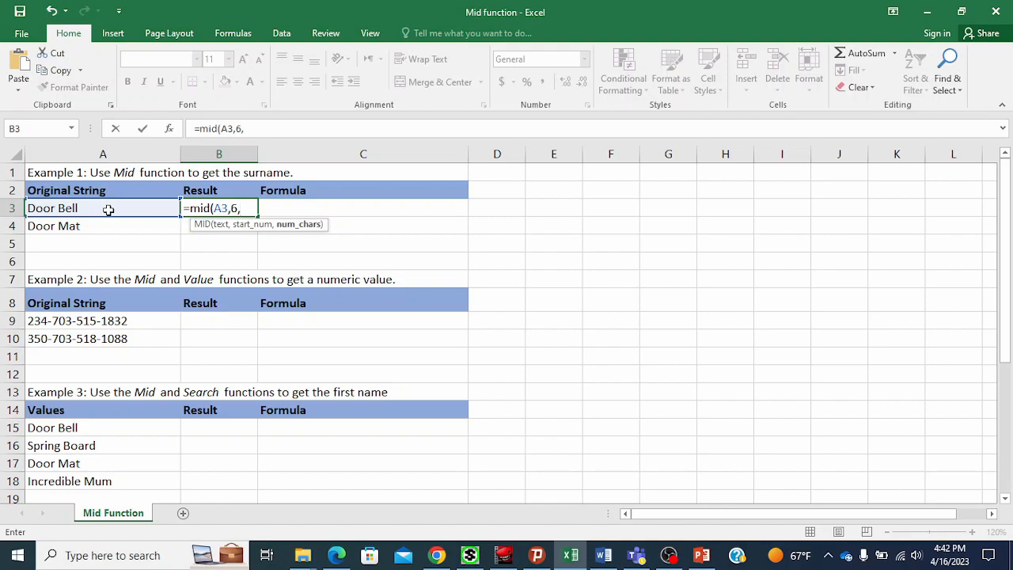
text(6))
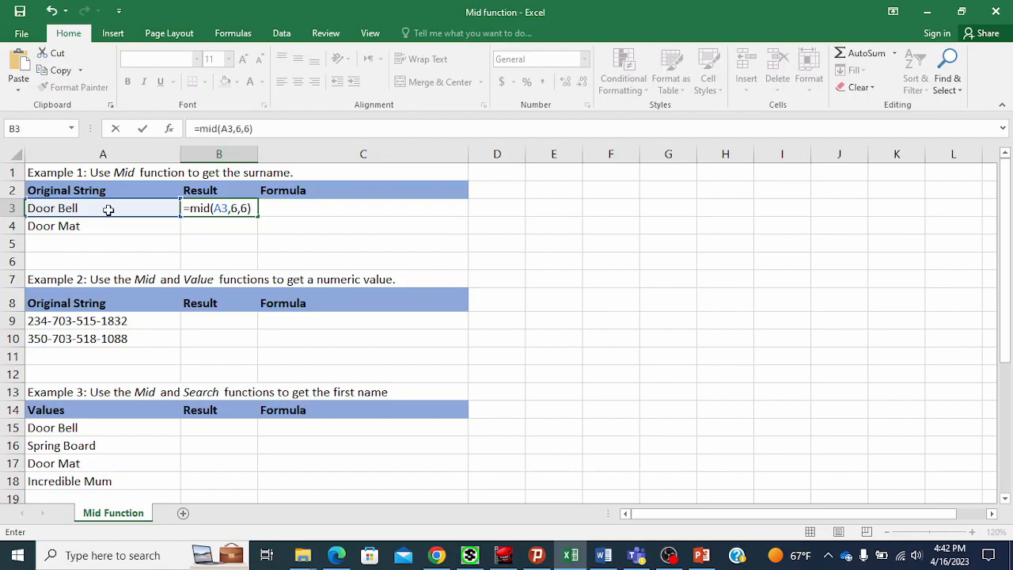
key(Return)
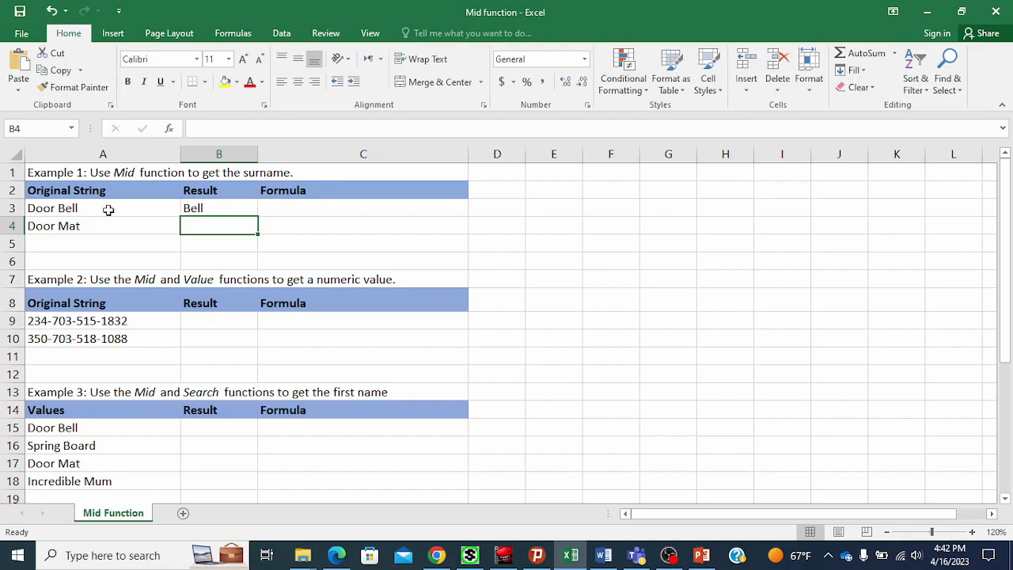
Fill the MID formula from B3 down to B4.
click(161, 256)
click(216, 206)
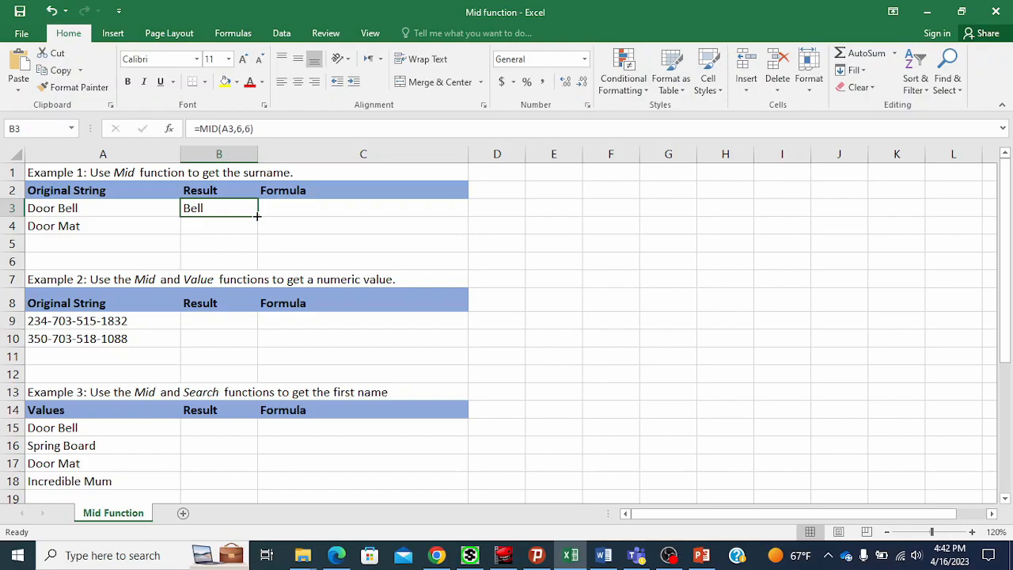
drag(257, 215, 257, 232)
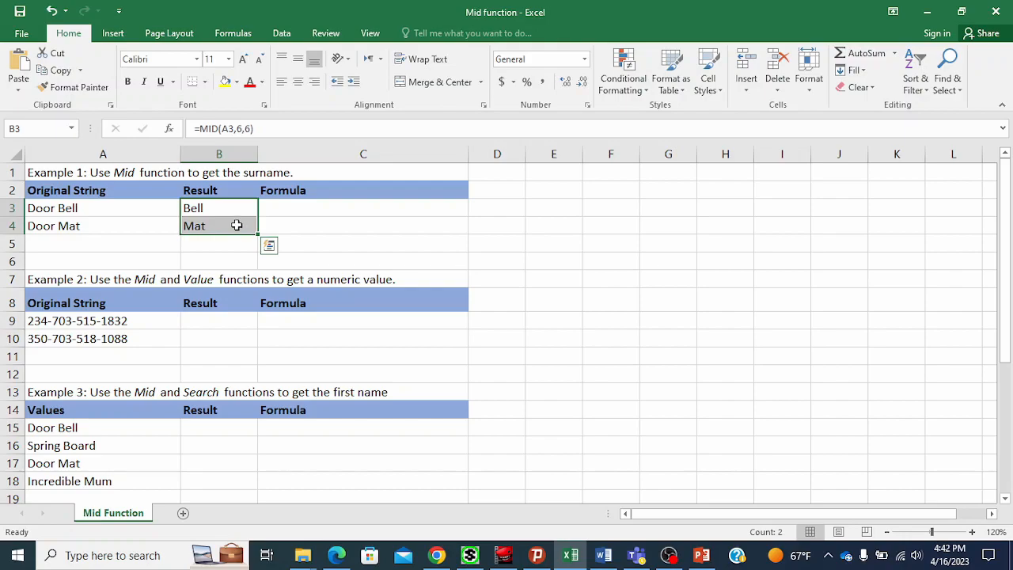
Select and copy the formula text of B3 from the formula bar.
click(235, 225)
click(216, 208)
drag(279, 128, 192, 133)
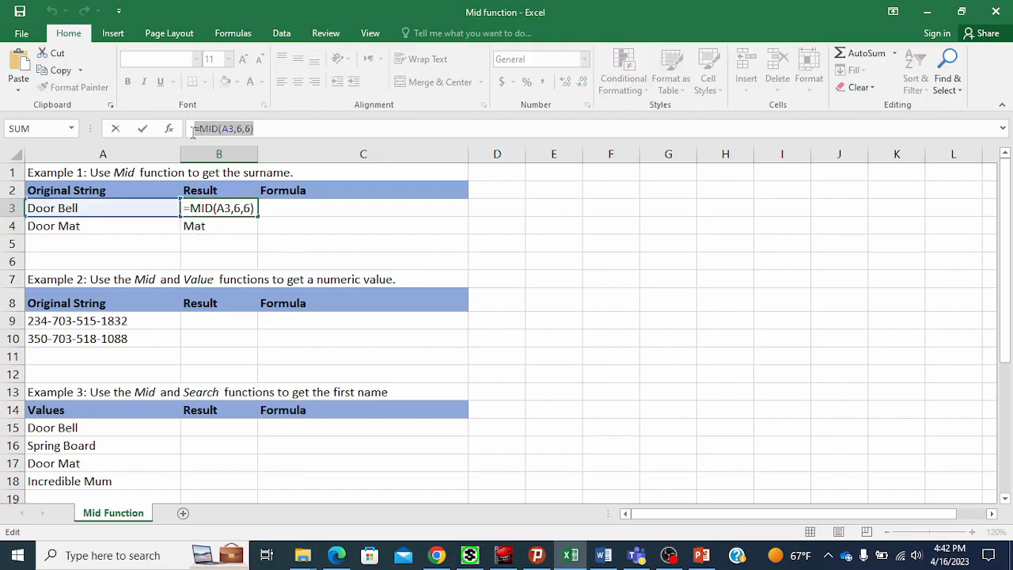
click(297, 208)
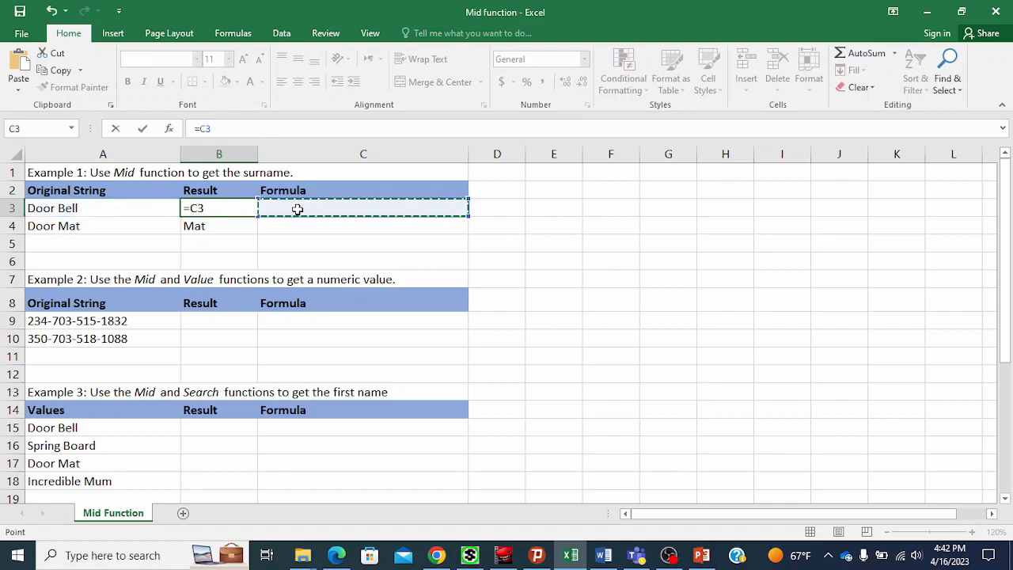
key(Escape)
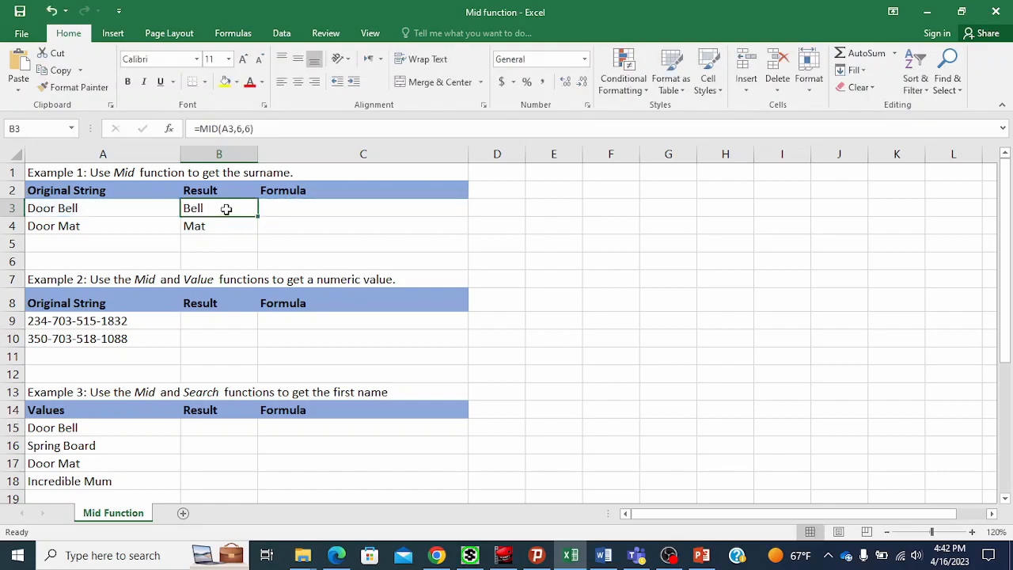
Paste the copied formula into C3 as text, prefixed with an apostrophe.
click(279, 209)
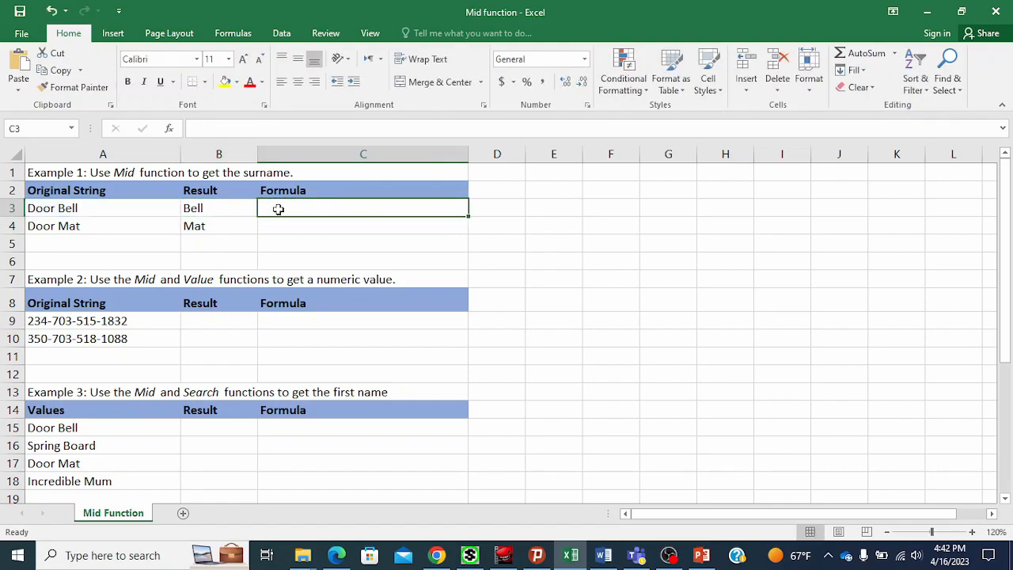
click(216, 128)
text(')
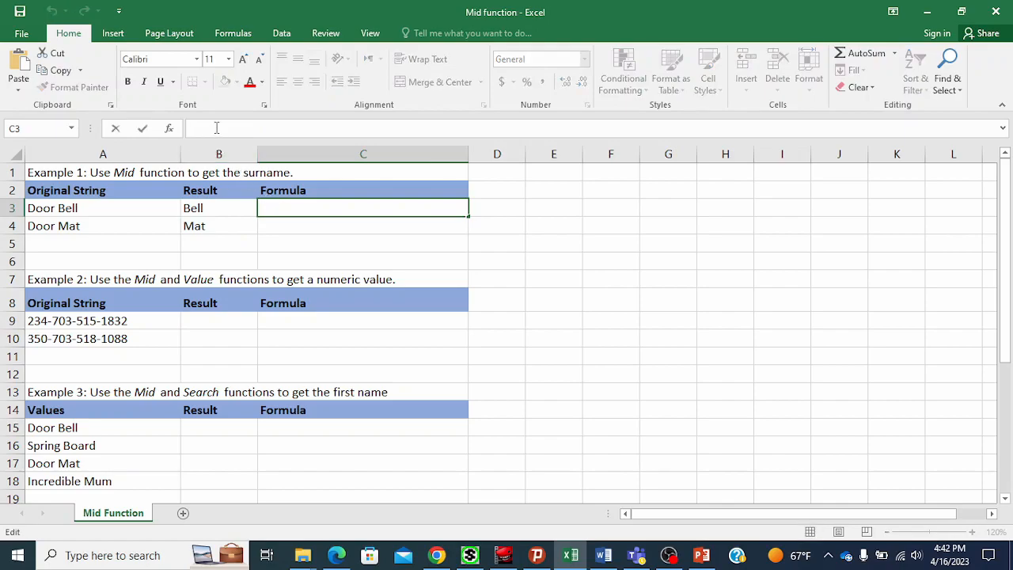
key(ctrl+v)
key(Return)
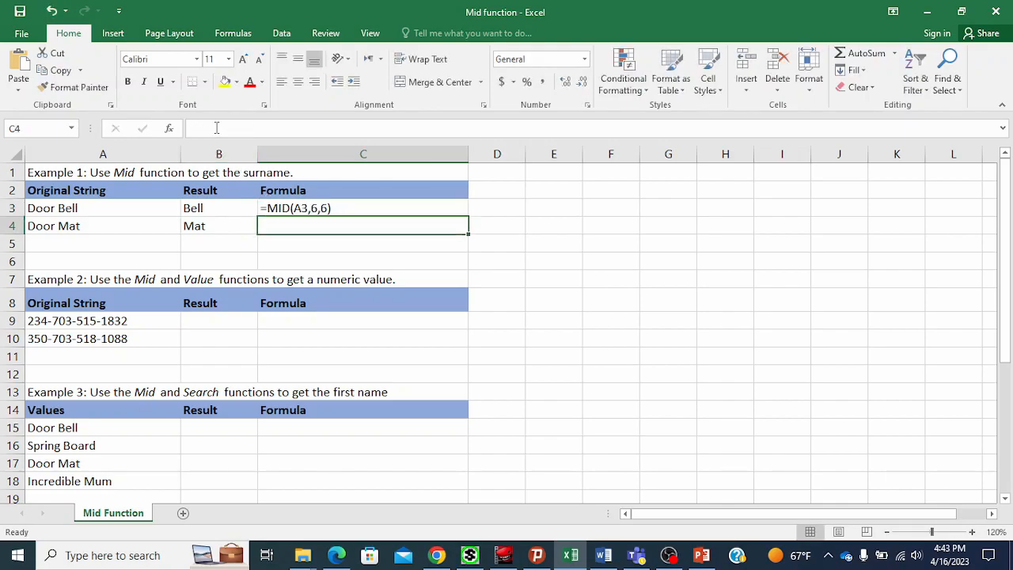
Enter B4's formula as text '=MID(A4,6,6) in C4 to document it.
click(288, 207)
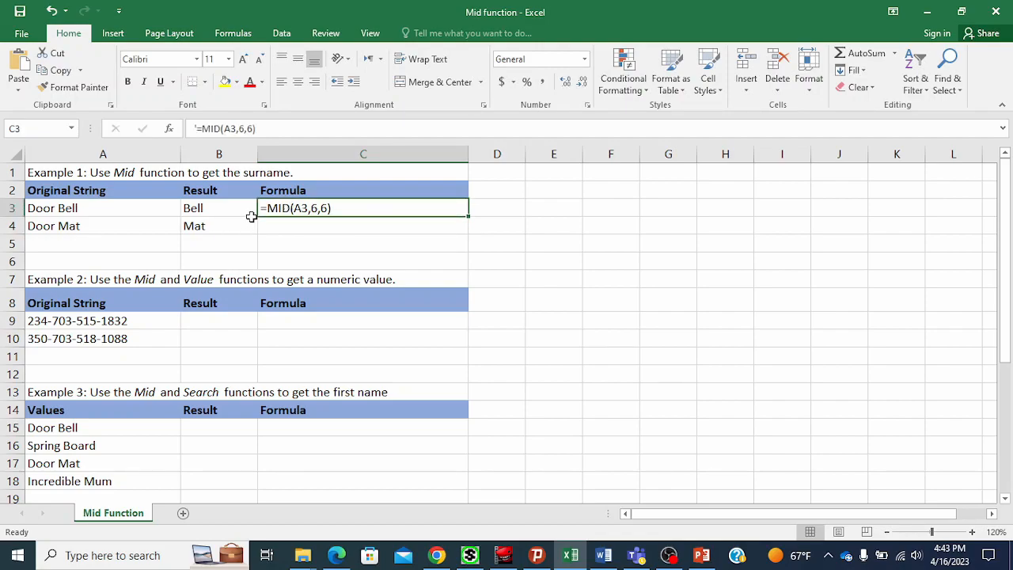
click(219, 209)
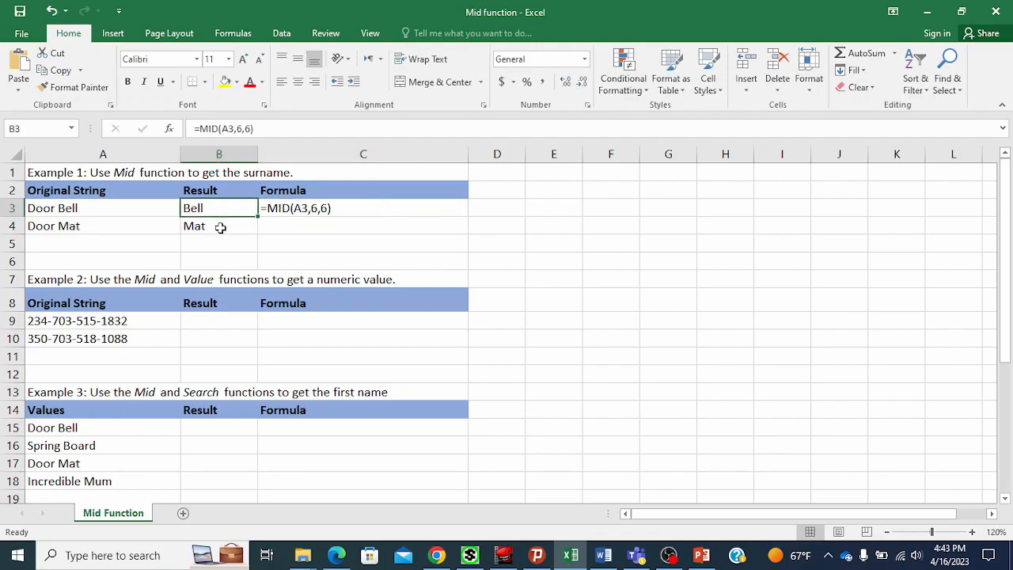
click(219, 226)
drag(265, 129, 190, 128)
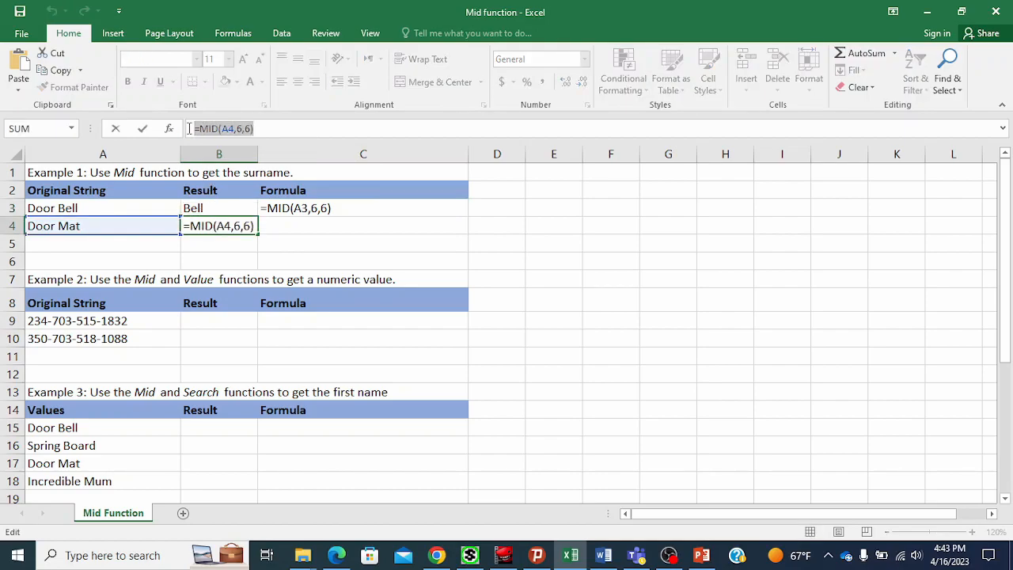
key(Escape)
click(309, 239)
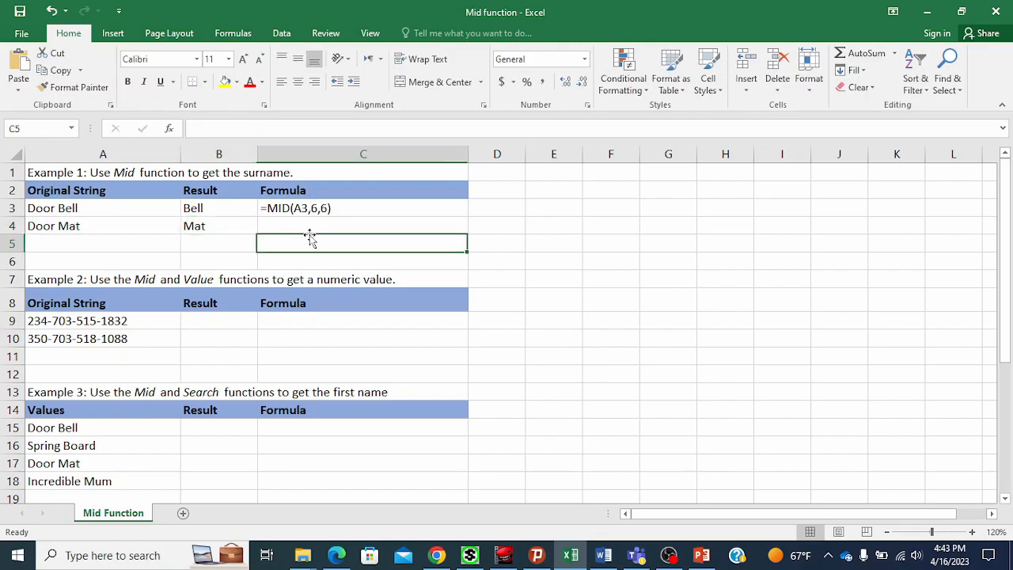
click(279, 222)
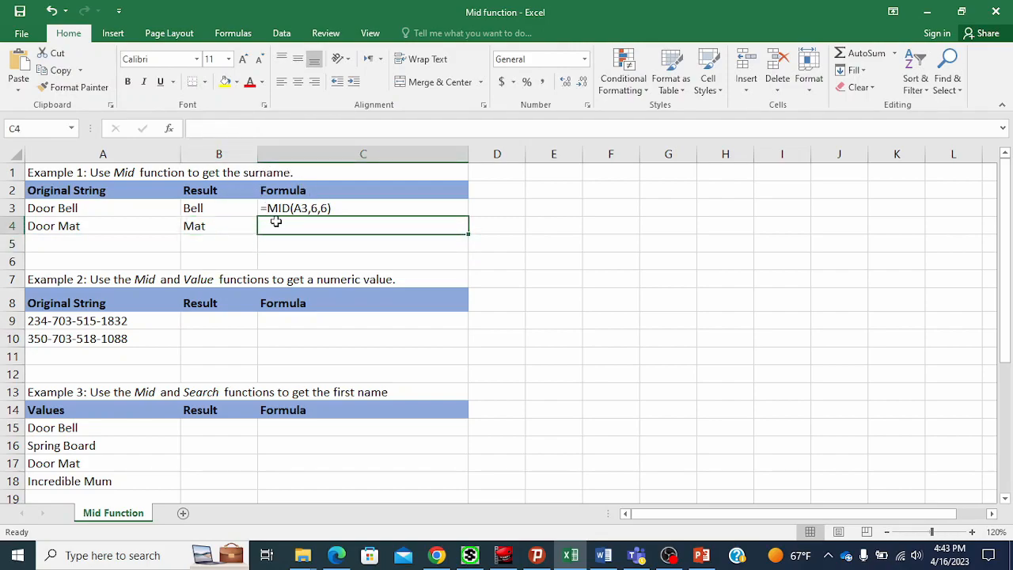
click(287, 129)
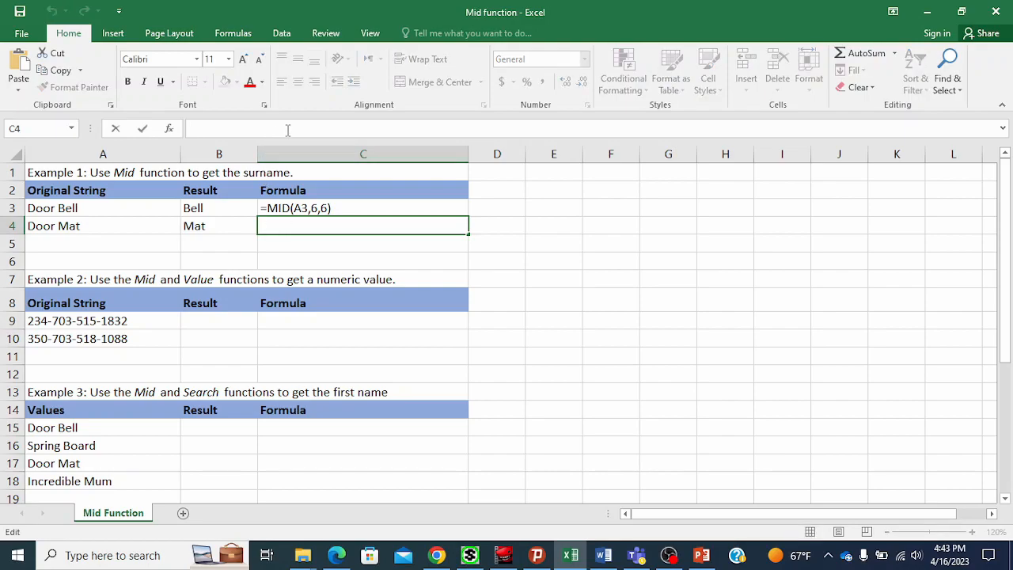
text(')
text(=MID(A4,6,6))
key(Return)
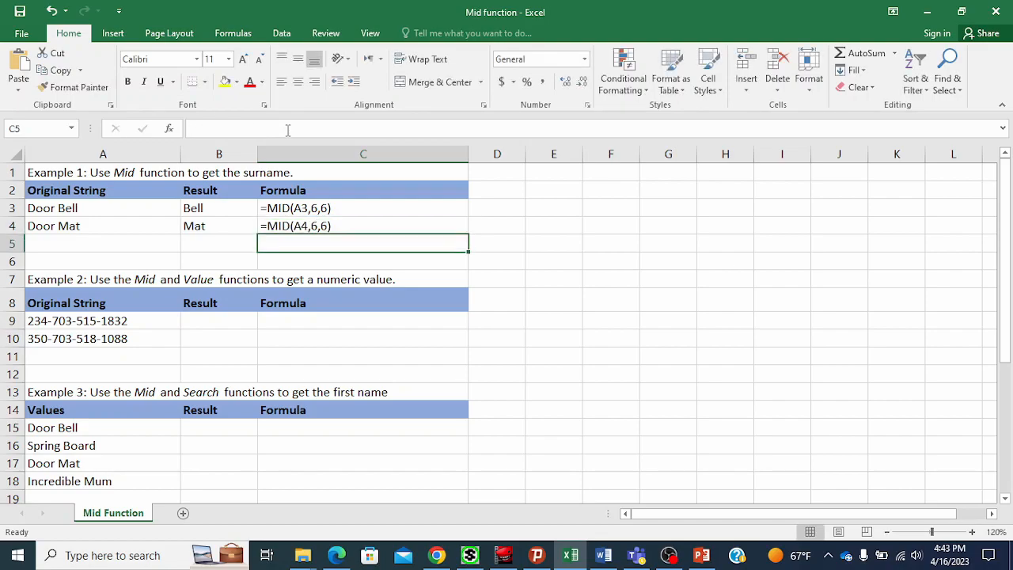
Review the results and documented formulas of the first example.
click(316, 226)
click(328, 243)
click(224, 227)
drag(301, 209, 301, 226)
click(215, 211)
drag(214, 211, 211, 224)
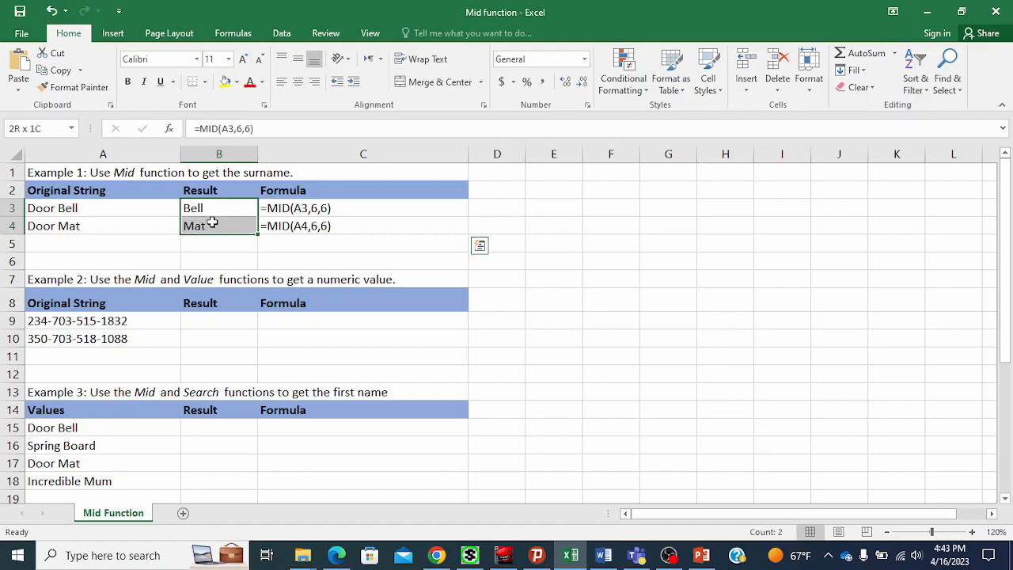
Enter =MID(A9,5,3) in B9 to extract the middle three digits of the number in A9.
click(227, 322)
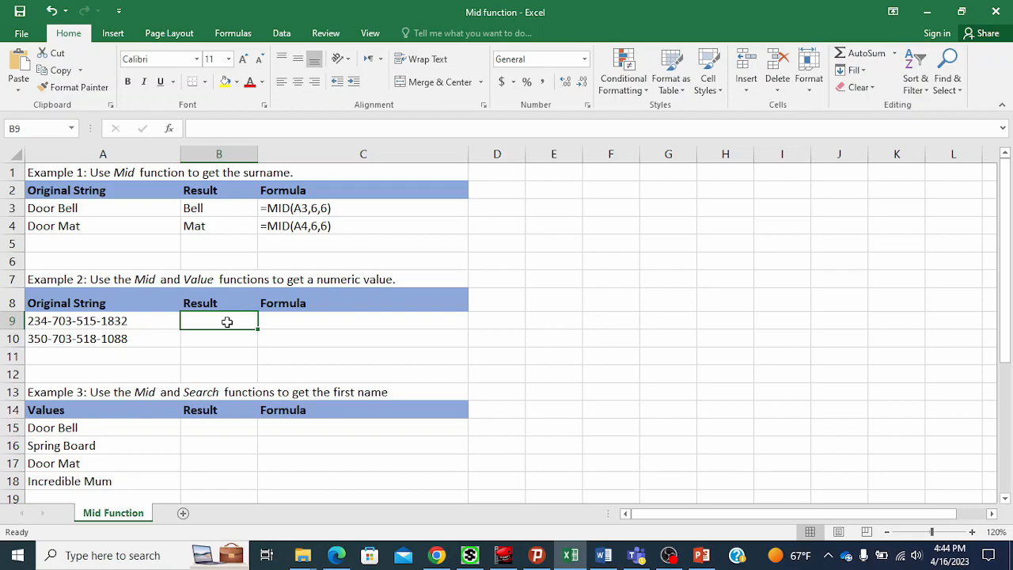
text(=mid)
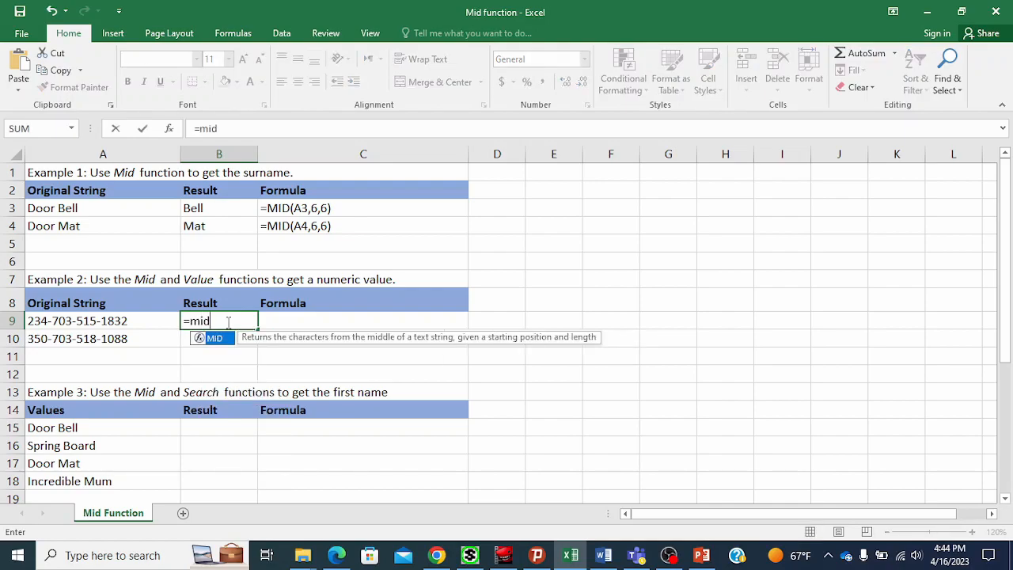
text(()
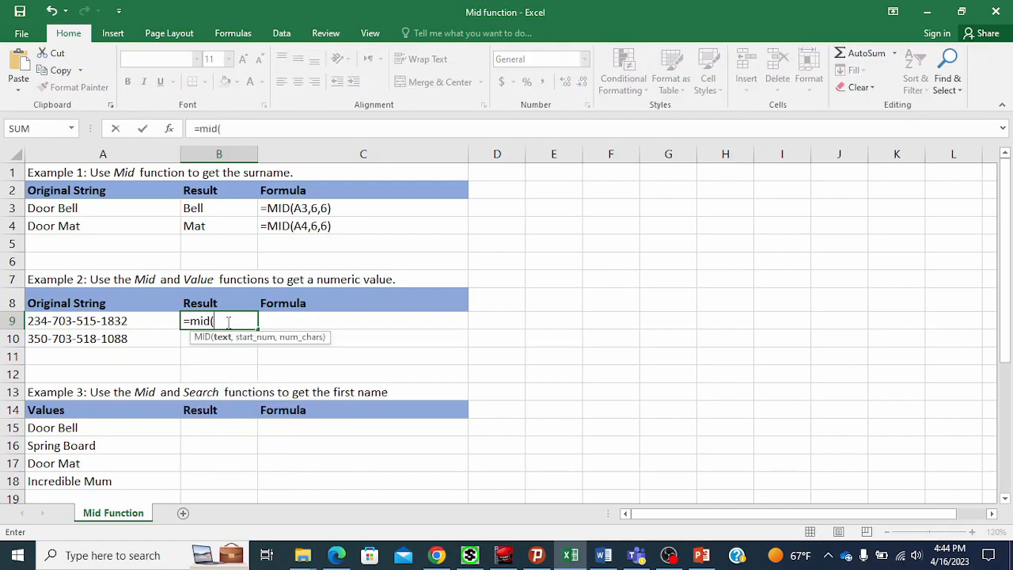
click(121, 321)
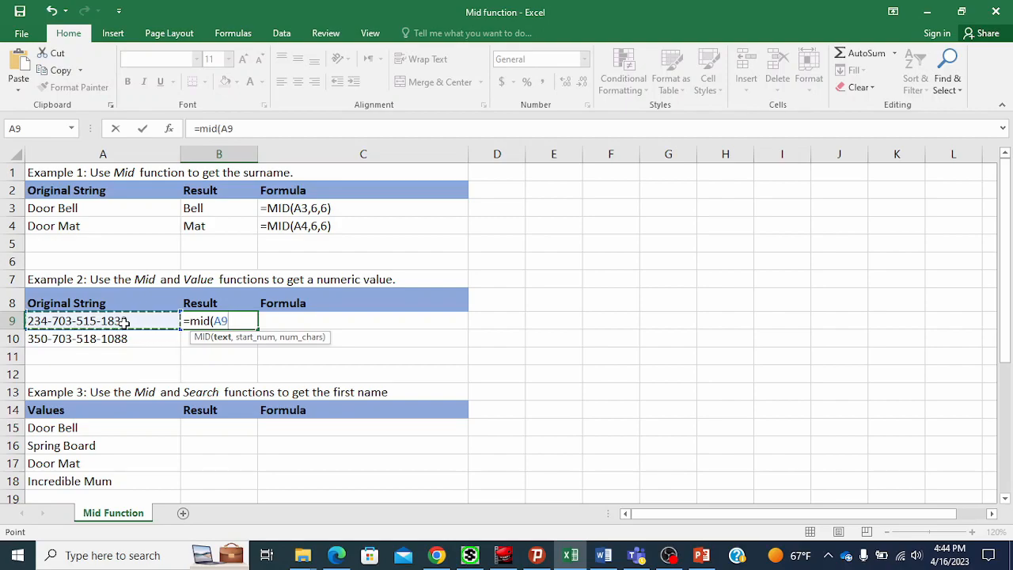
text(,)
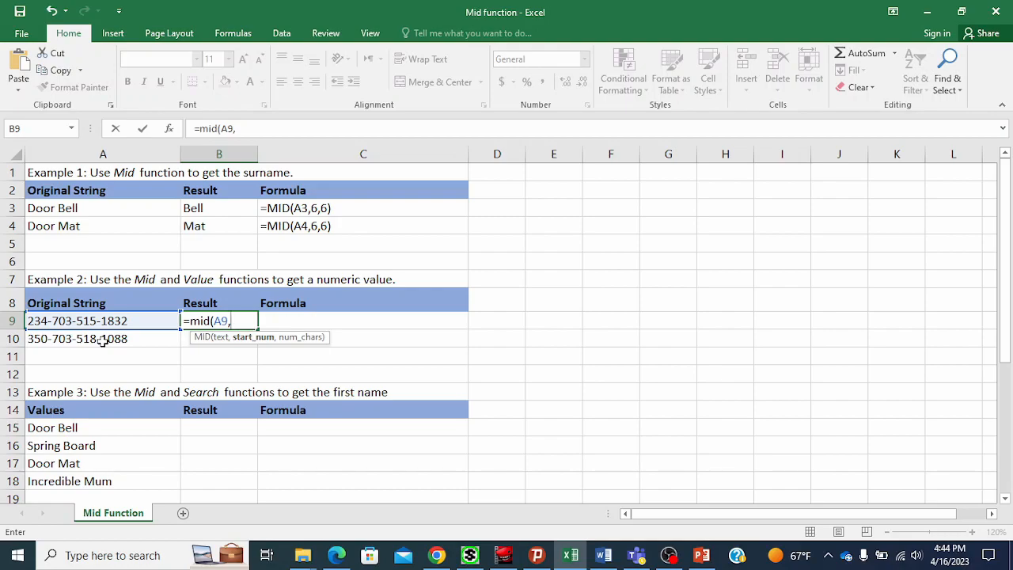
text(5,)
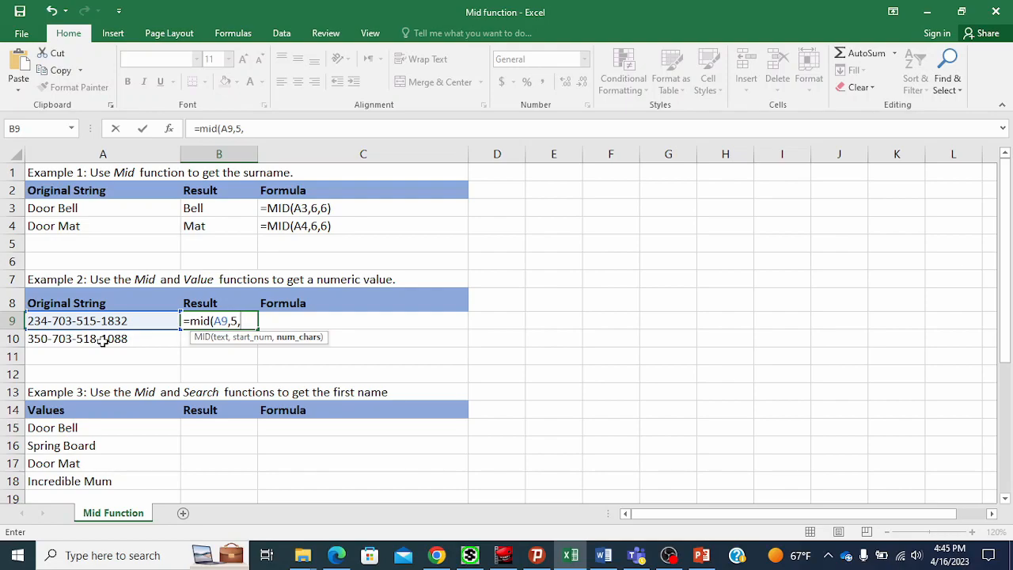
text(3))
key(Return)
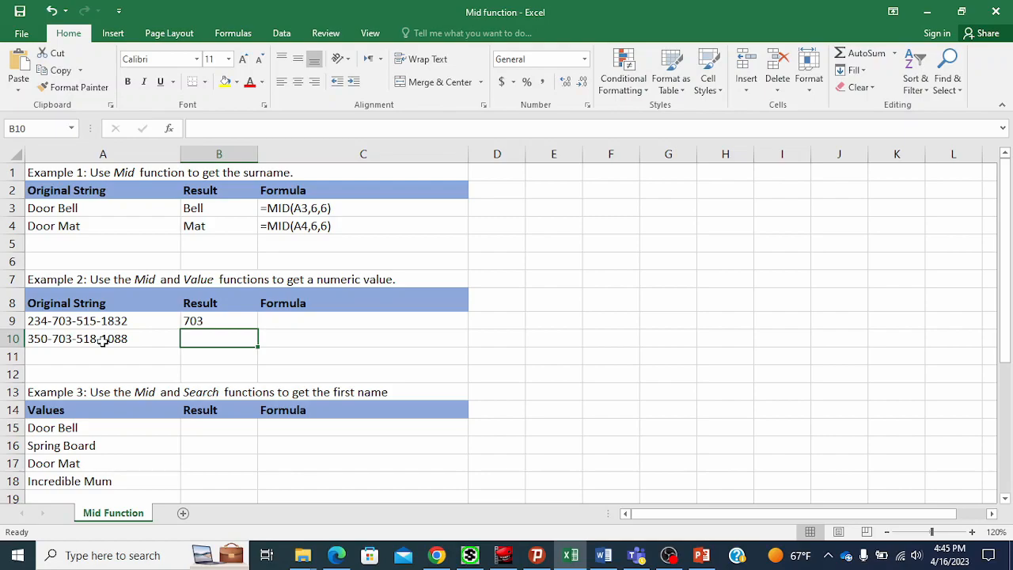
Copy the MID formula from B9 down to B10.
click(237, 319)
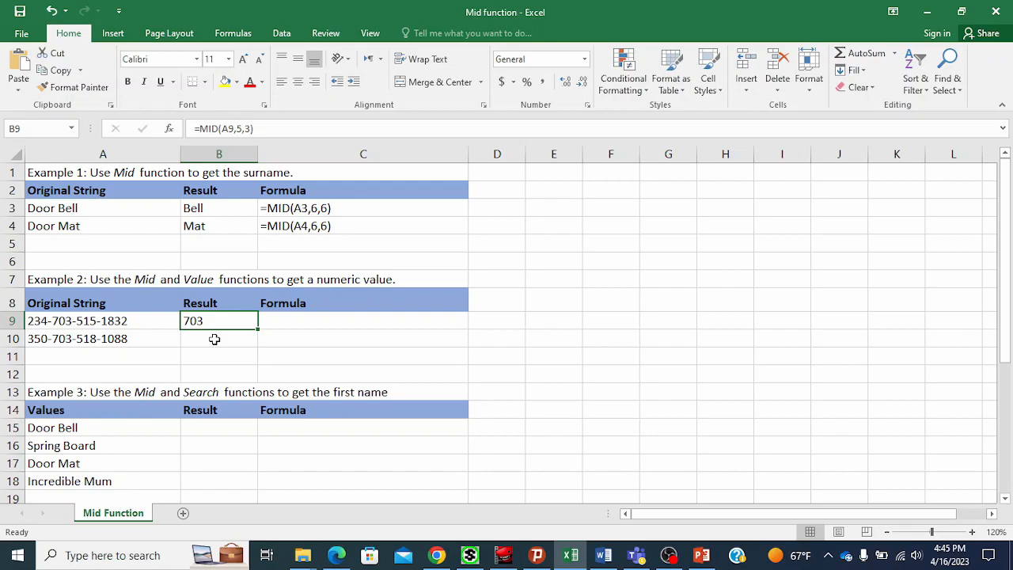
click(214, 340)
click(236, 320)
click(229, 316)
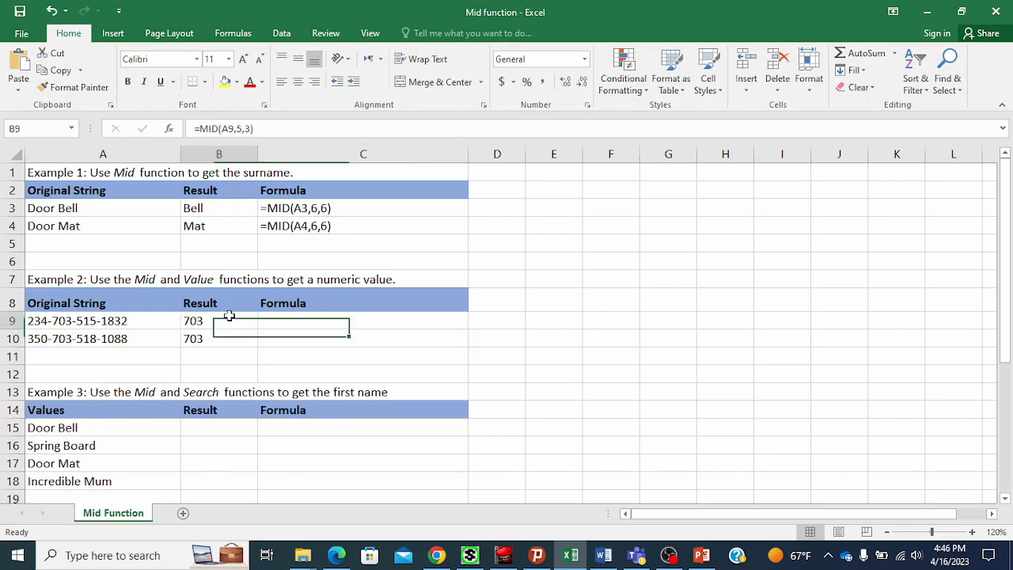
click(215, 337)
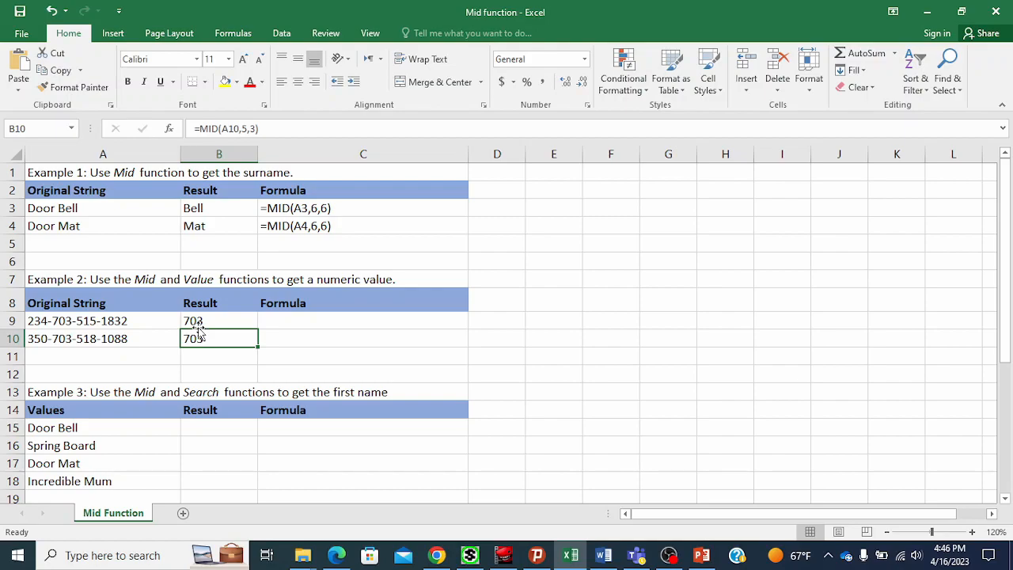
Enter =SUM(B9:B10) in B11 to total the two extracted values.
drag(220, 316, 210, 339)
click(210, 340)
click(197, 354)
text(=sum)
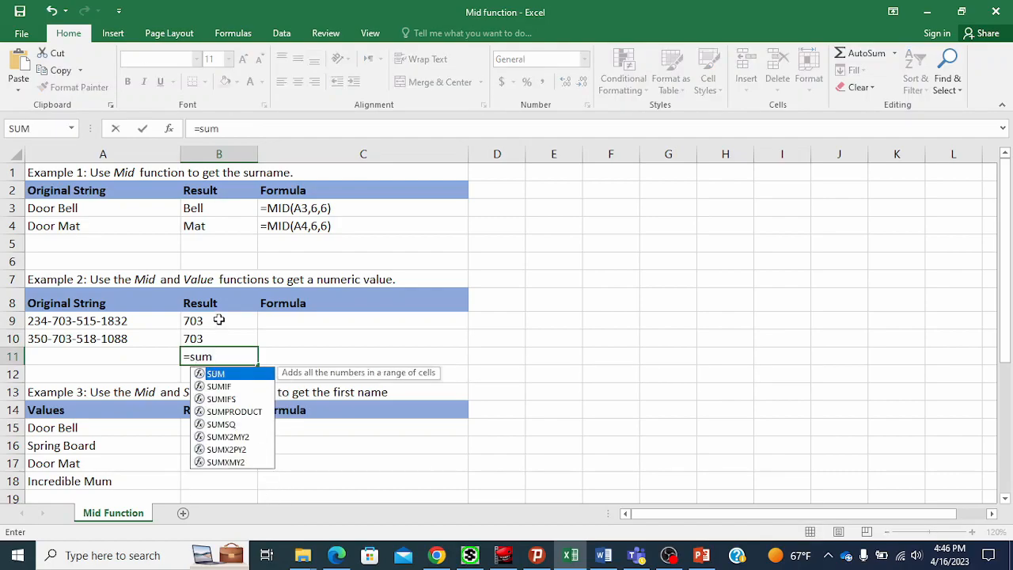
drag(219, 319, 219, 338)
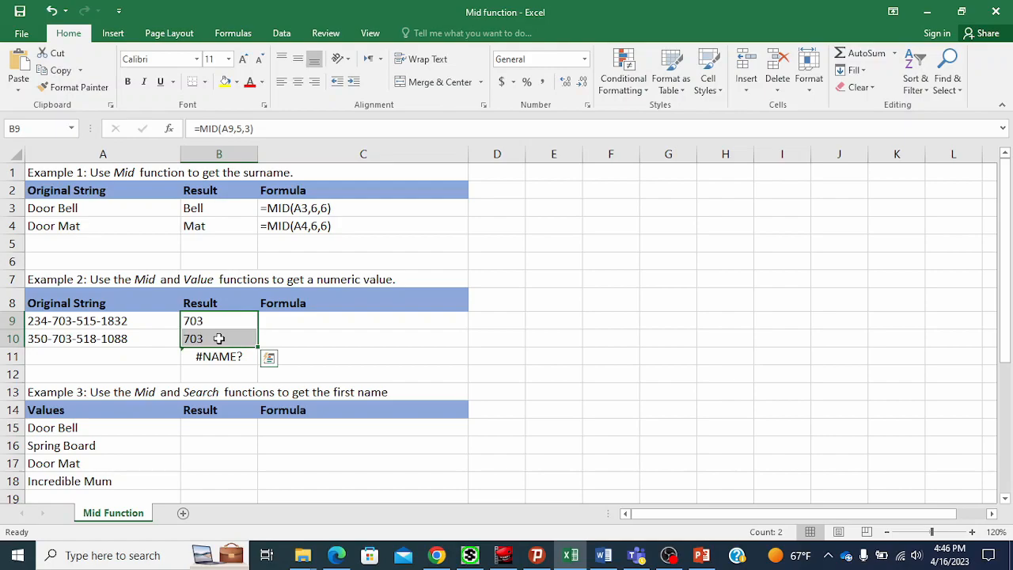
click(219, 357)
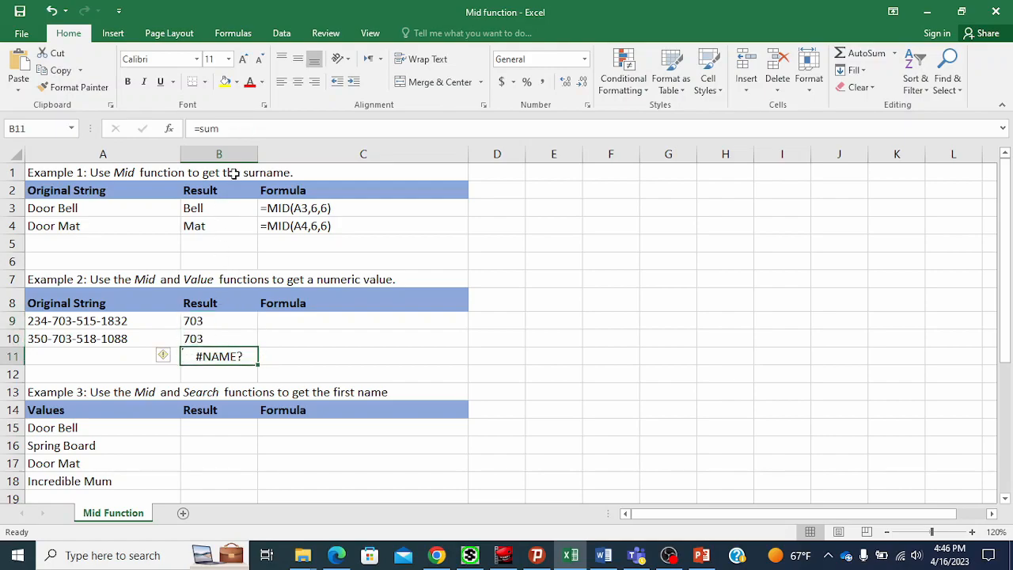
click(249, 127)
text(()
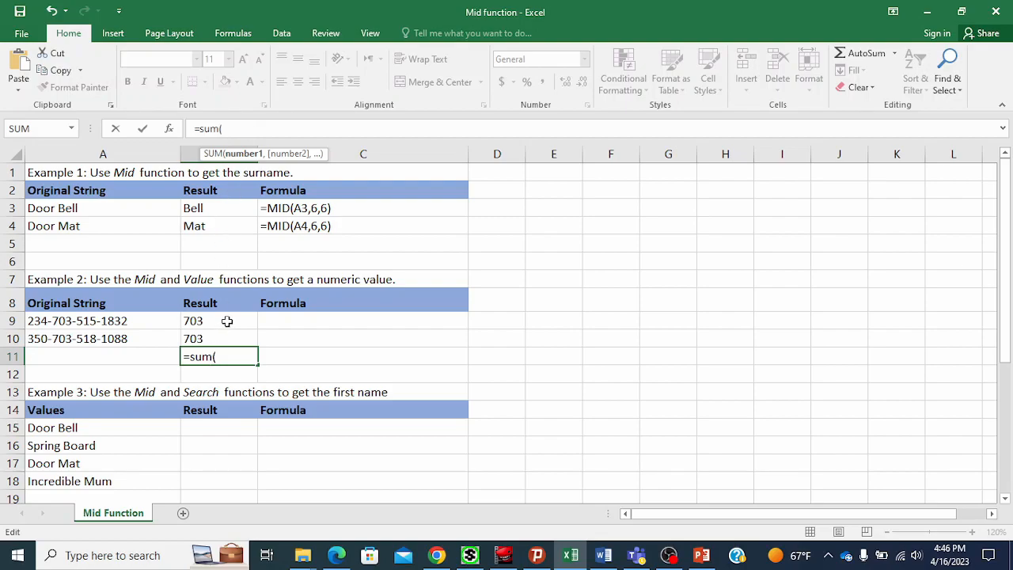
drag(228, 320, 220, 338)
text())
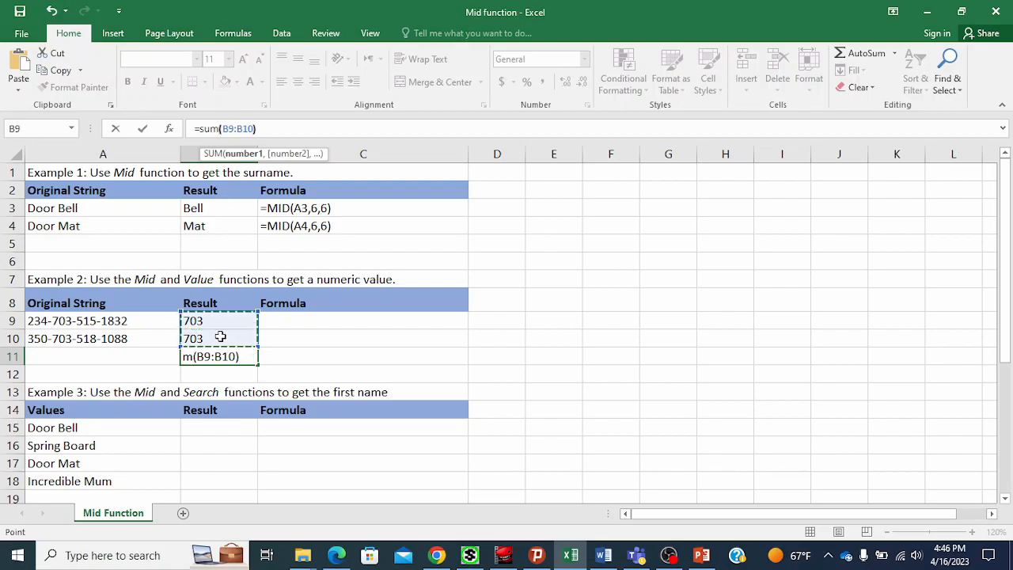
key(Return)
Wrap B9's formula in VALUE so it reads =VALUE(MID(A9,5,3)) and returns a number.
click(237, 357)
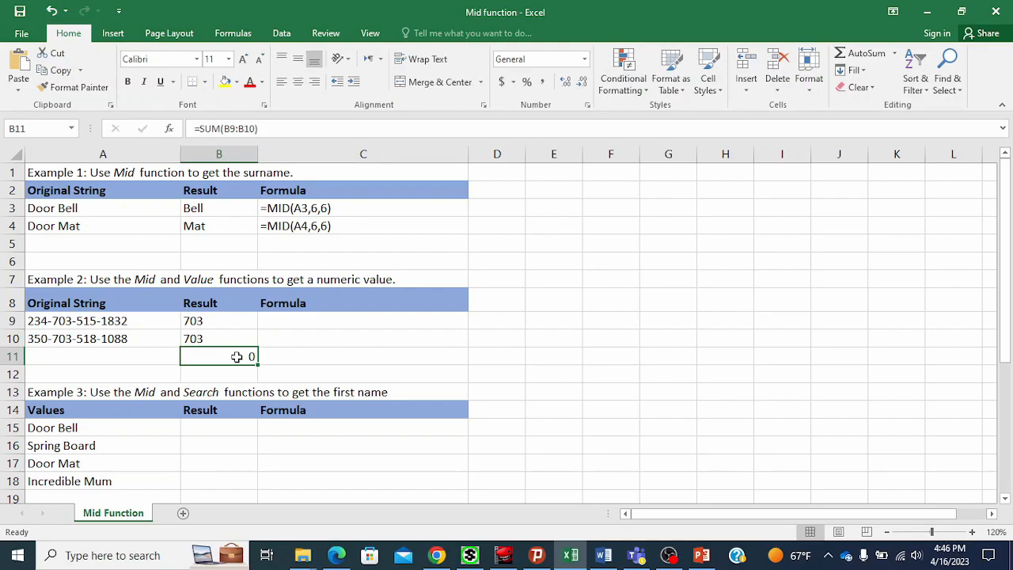
drag(218, 314, 212, 341)
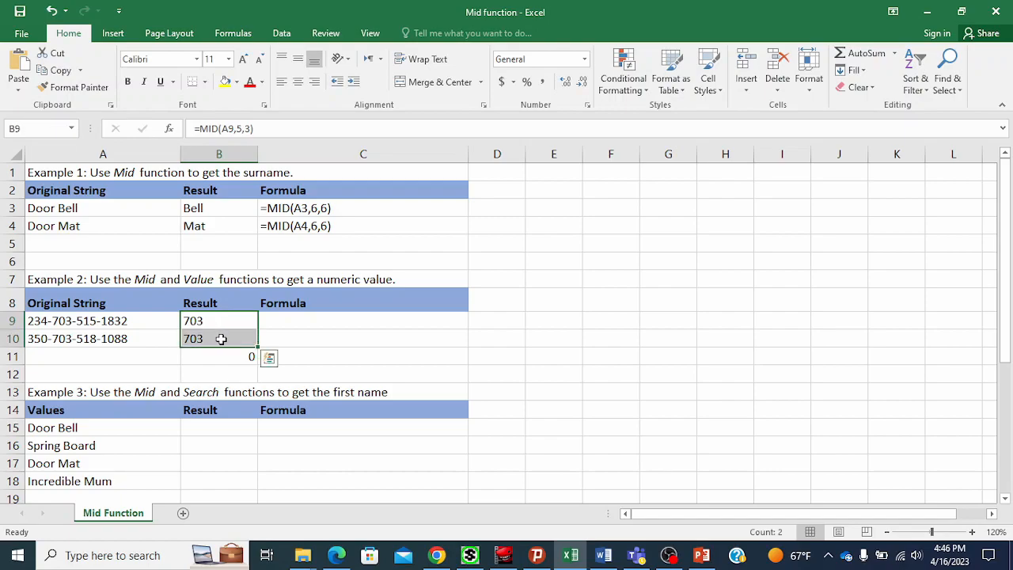
click(231, 338)
click(205, 316)
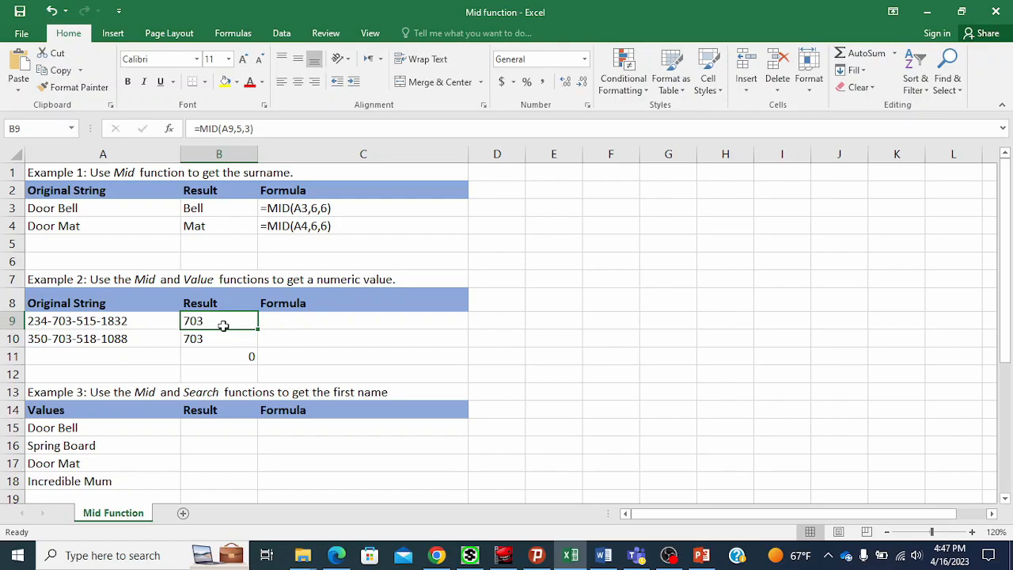
click(194, 333)
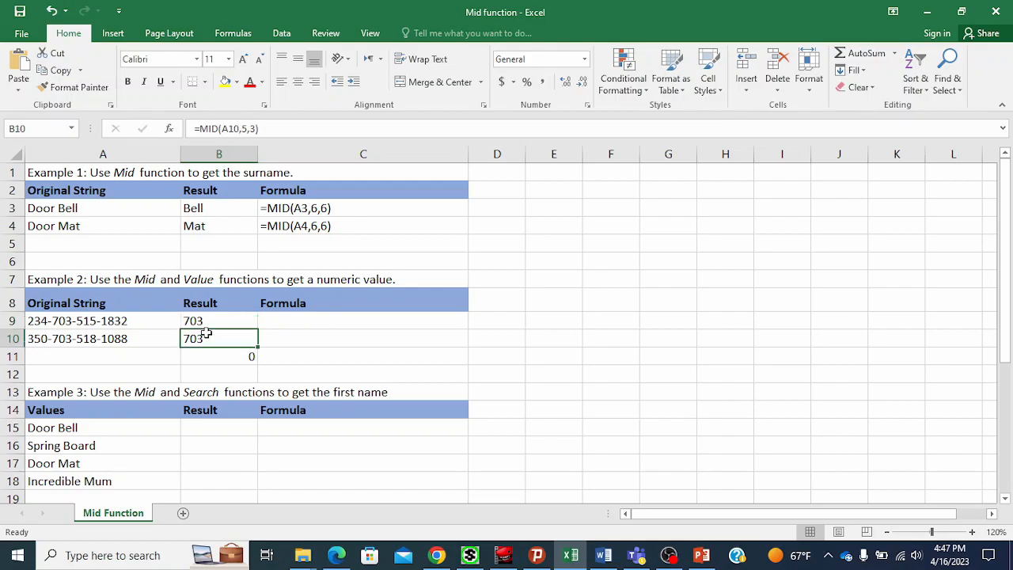
click(225, 319)
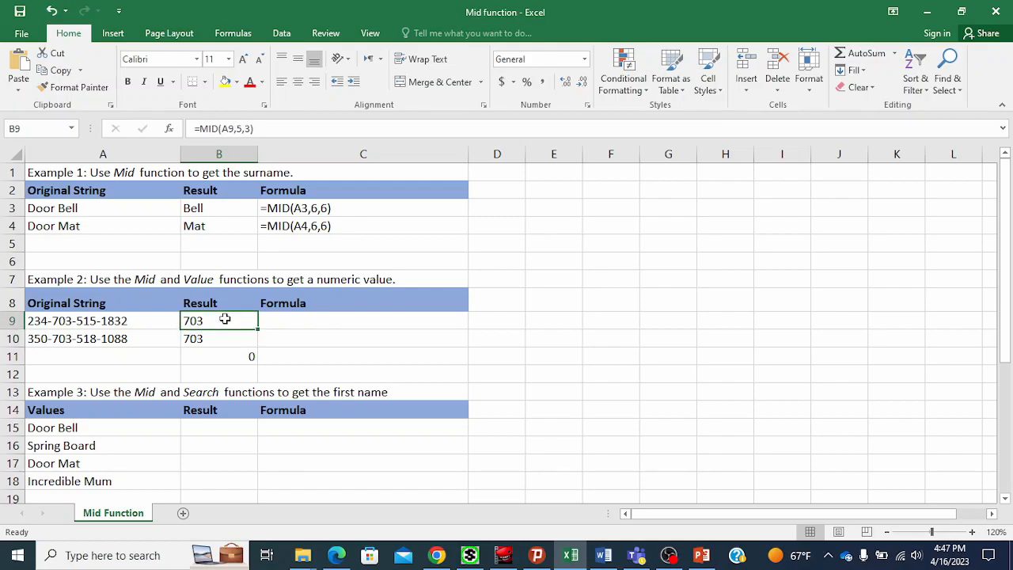
click(201, 128)
text(VAL)
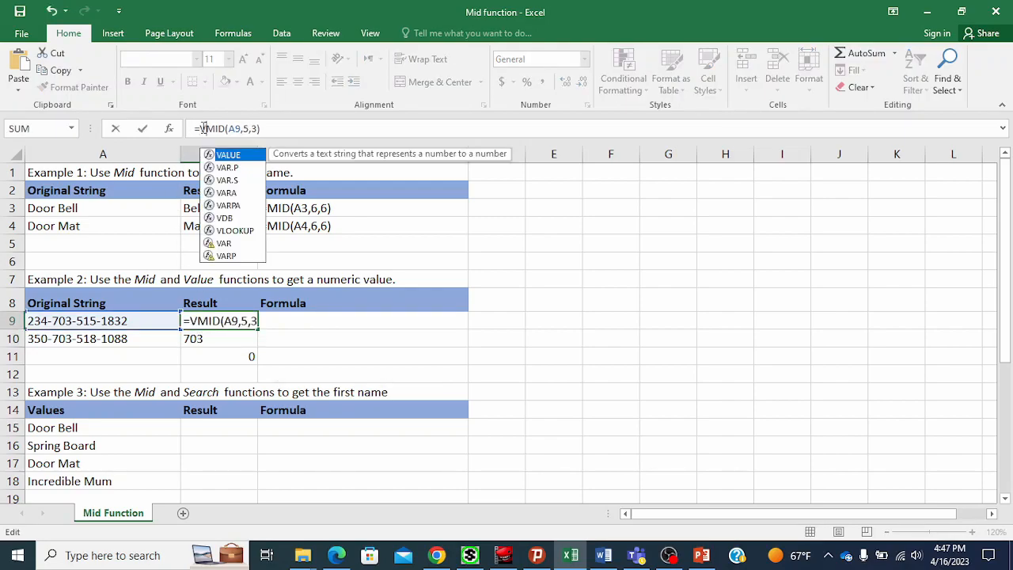
text(UE()
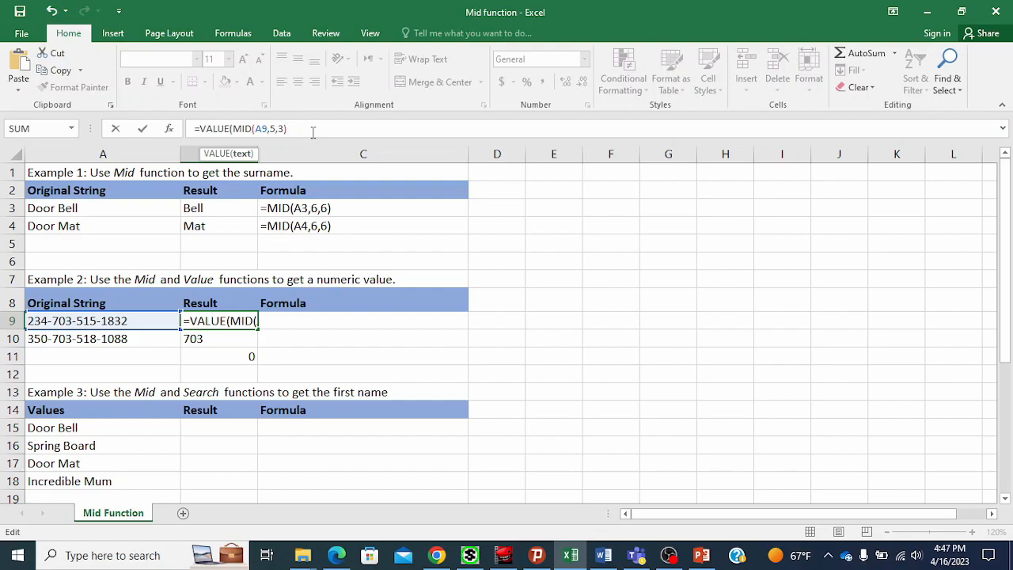
text())
key(Return)
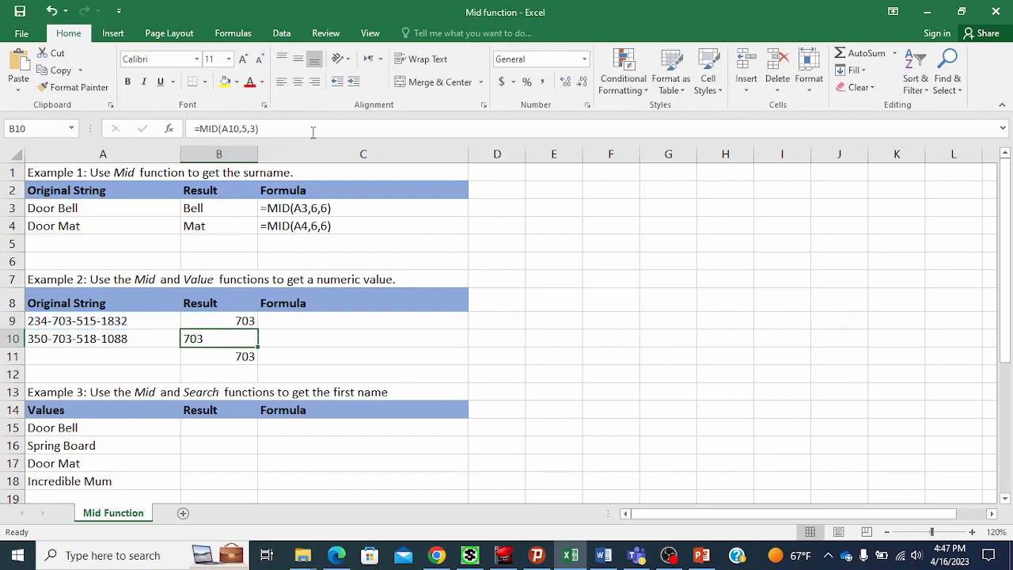
Label A11 as SUM and make it bold.
click(226, 357)
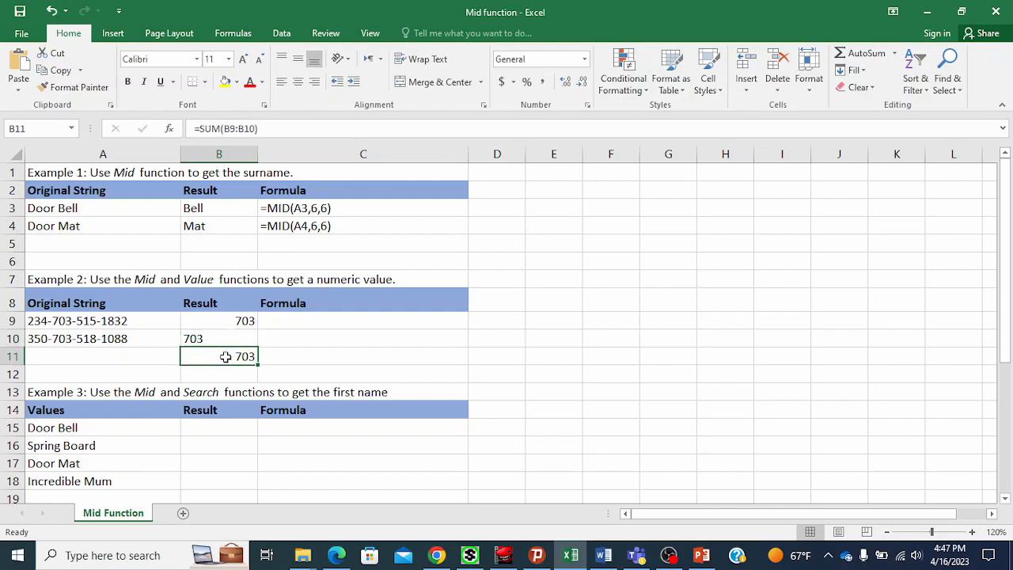
click(146, 359)
text(SUM)
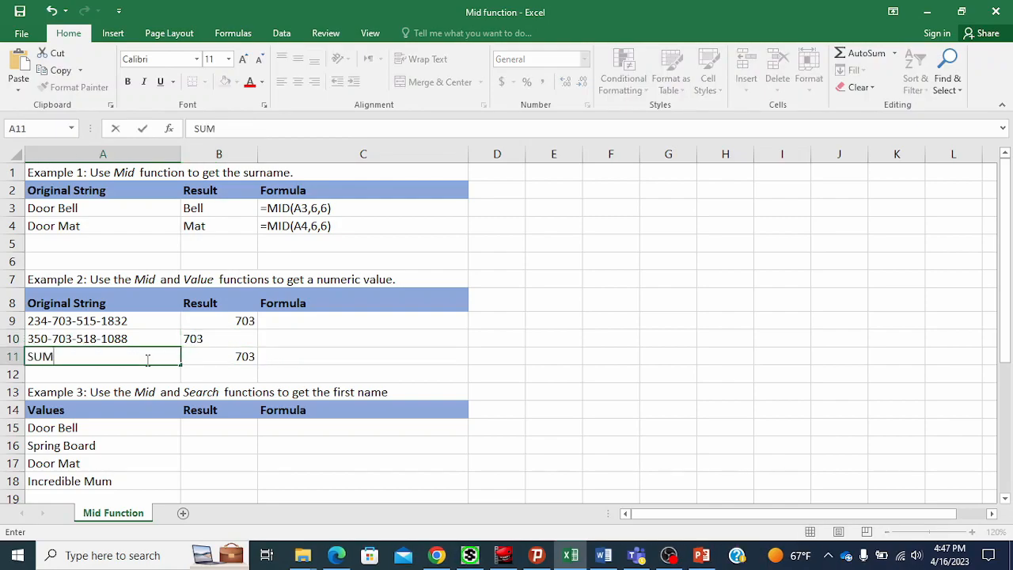
key(Return)
click(132, 356)
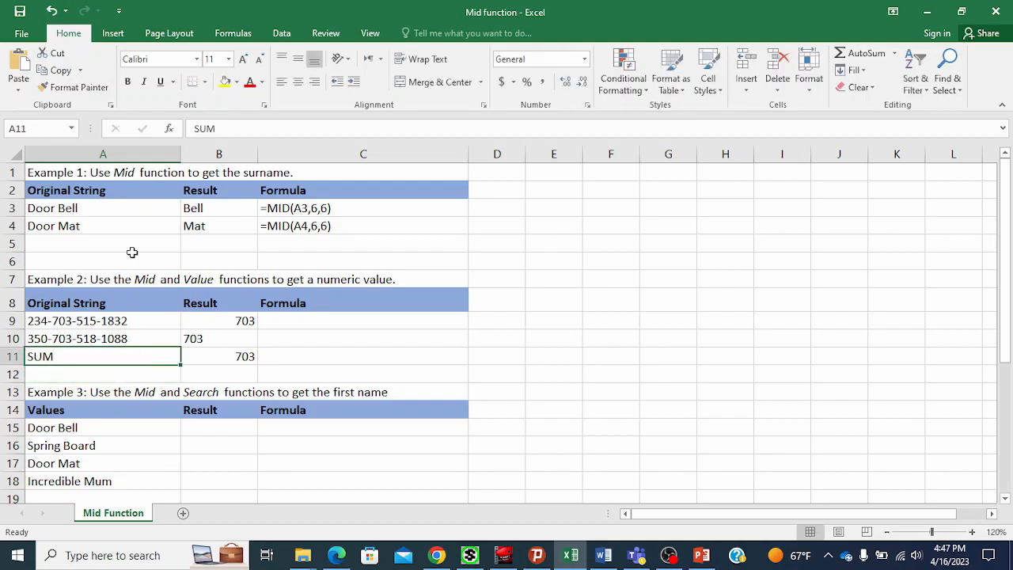
click(128, 82)
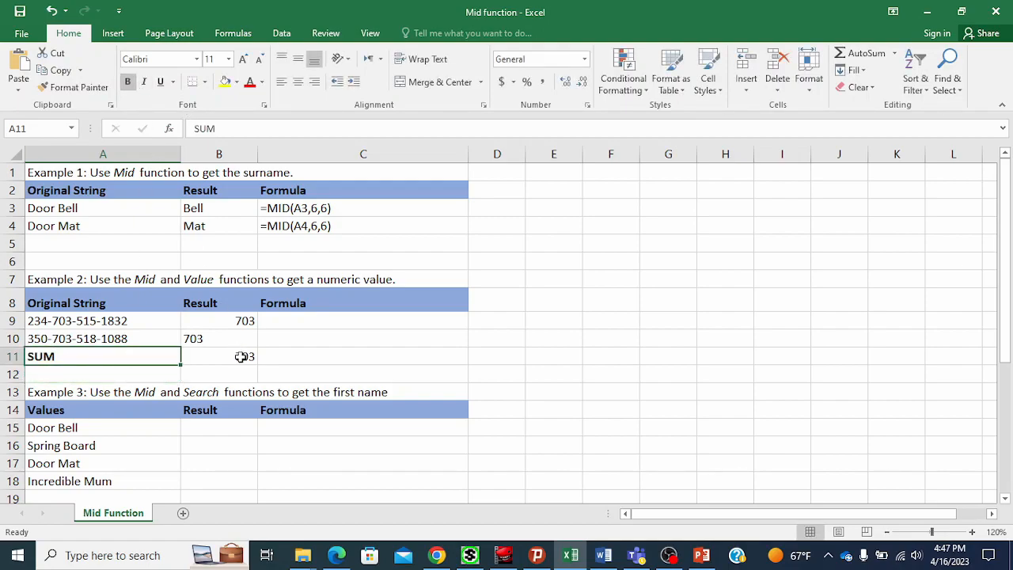
Copy B9's VALUE formula down to B10.
click(243, 357)
click(249, 338)
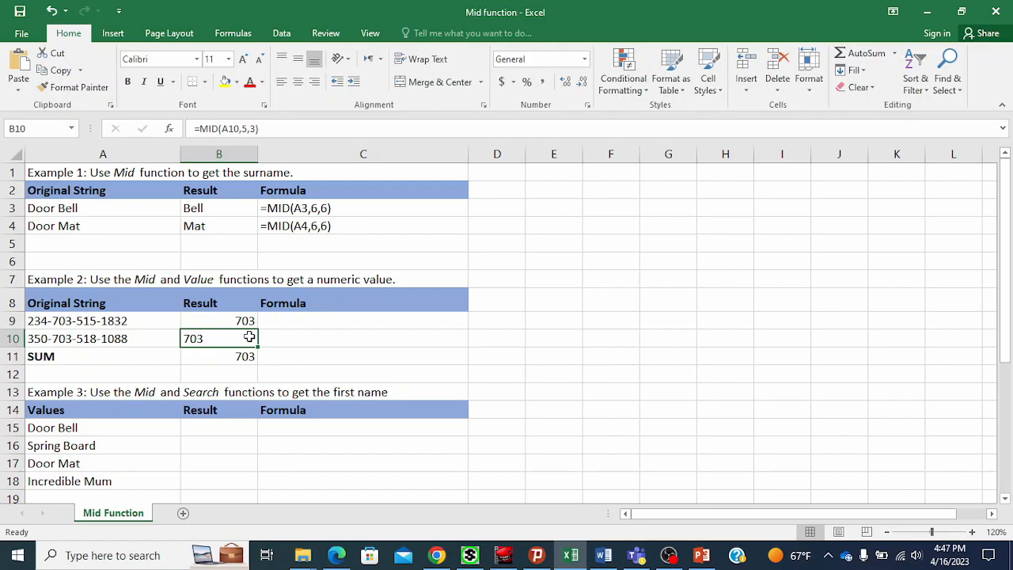
click(238, 320)
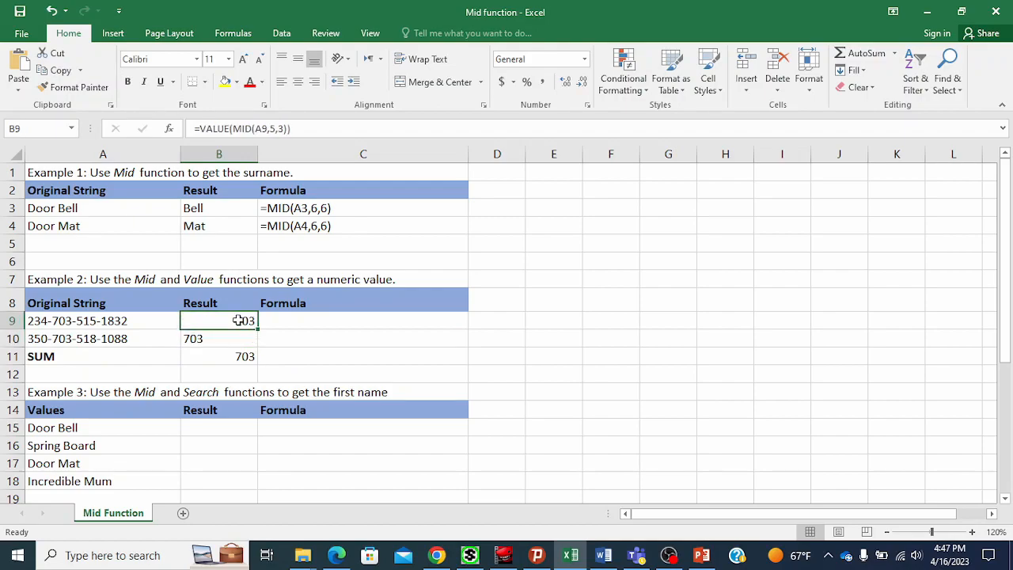
drag(258, 330, 258, 346)
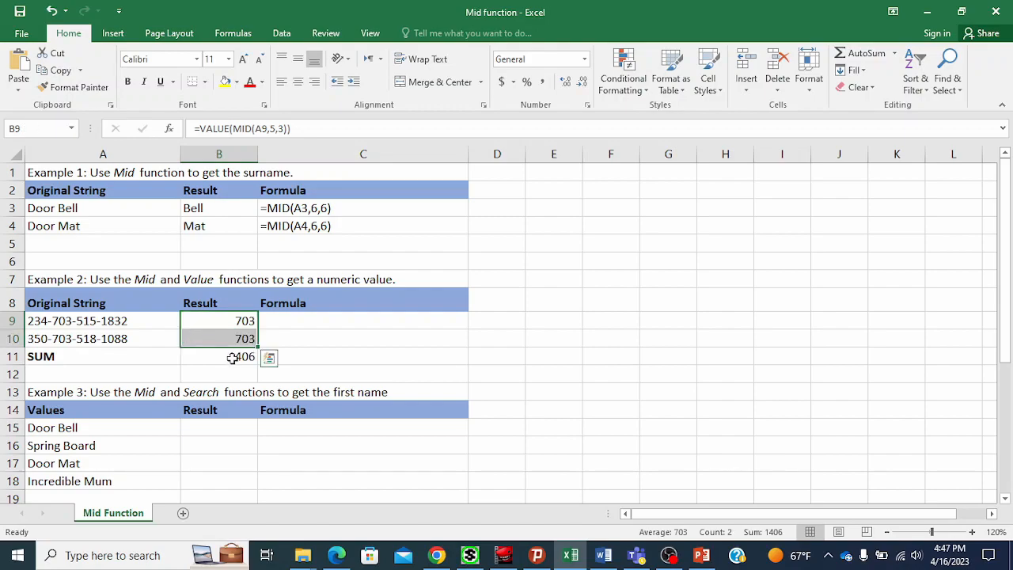
Copy B9's formula text and enter it in C9 as text '=VALUE(MID(A9,5,3)) to document it.
click(231, 359)
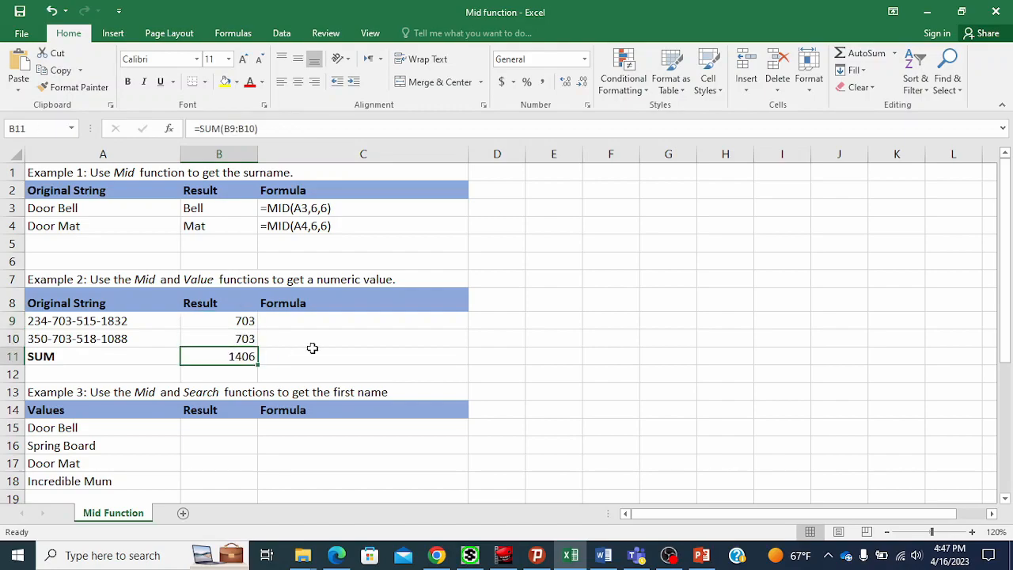
click(228, 333)
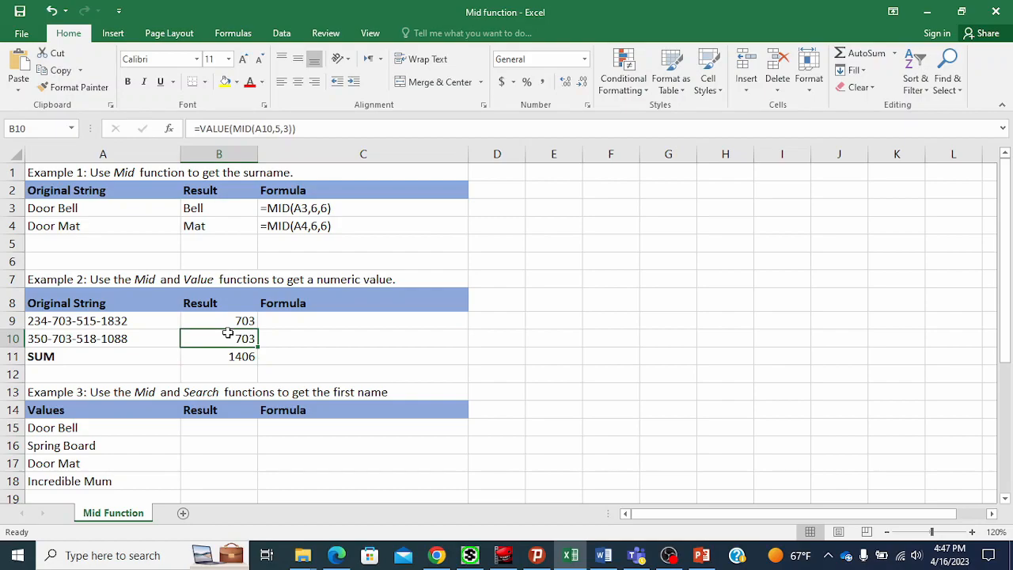
click(237, 358)
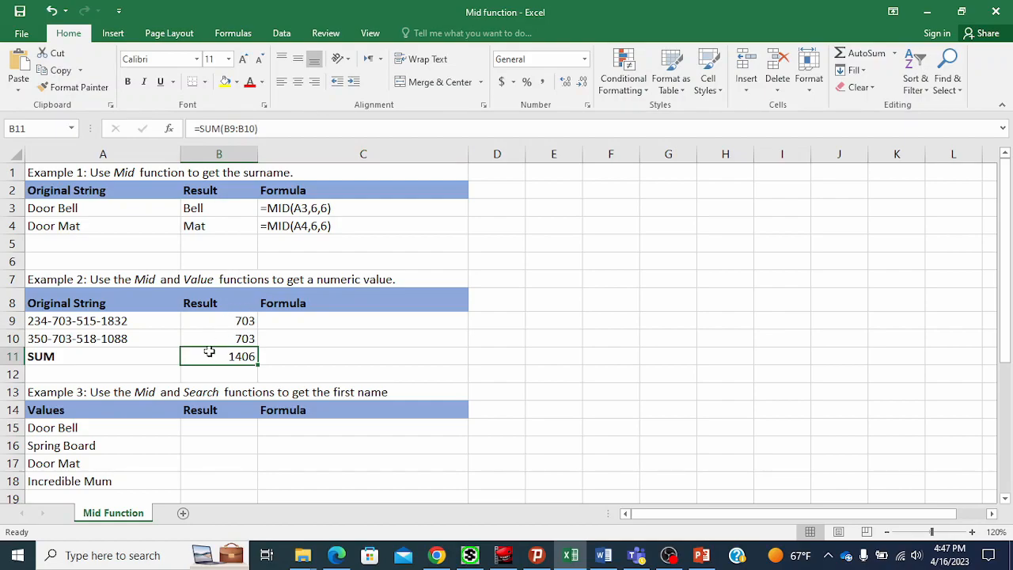
drag(240, 318, 236, 342)
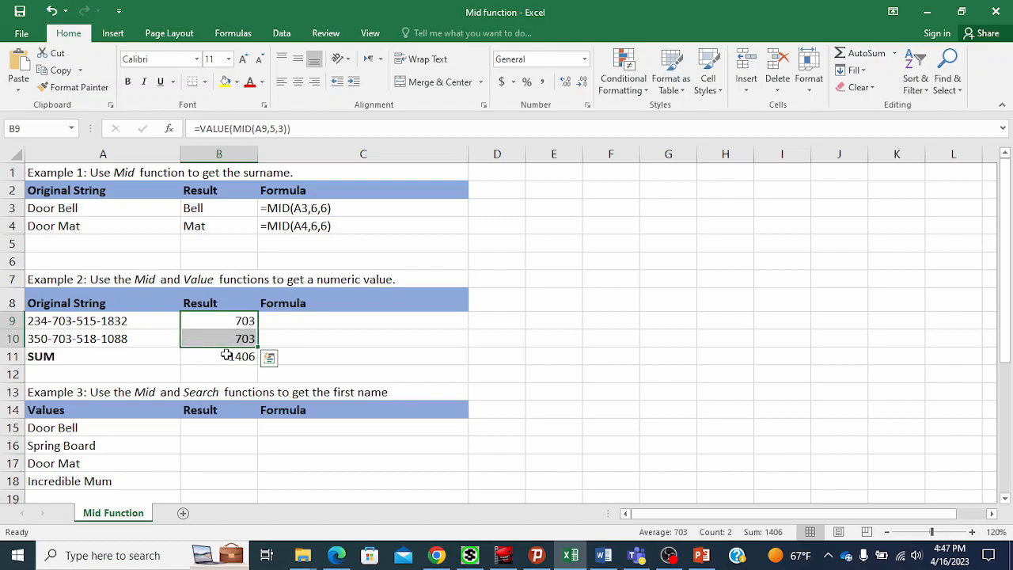
click(227, 356)
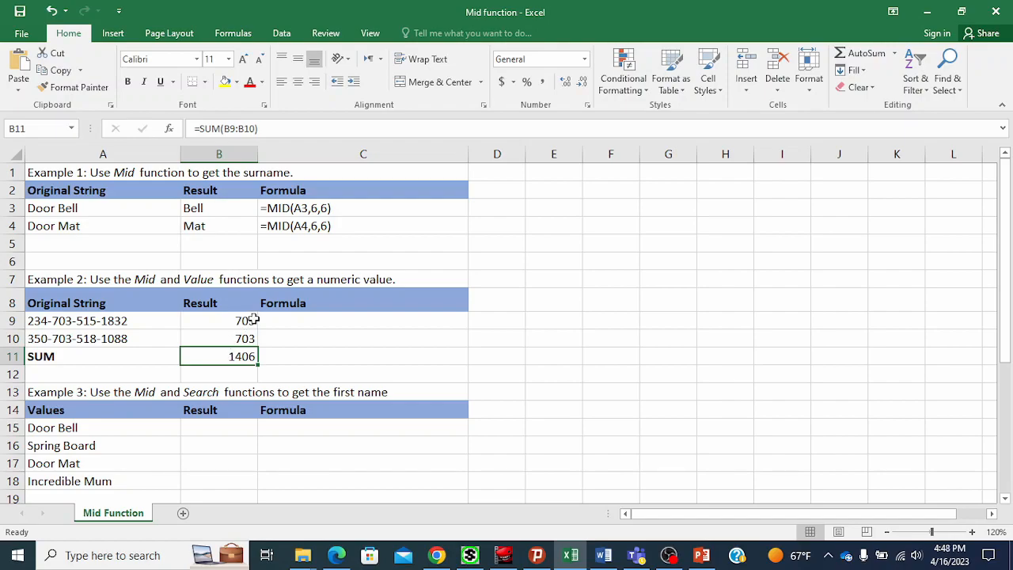
click(250, 319)
drag(323, 130, 188, 130)
key(ctrl+c)
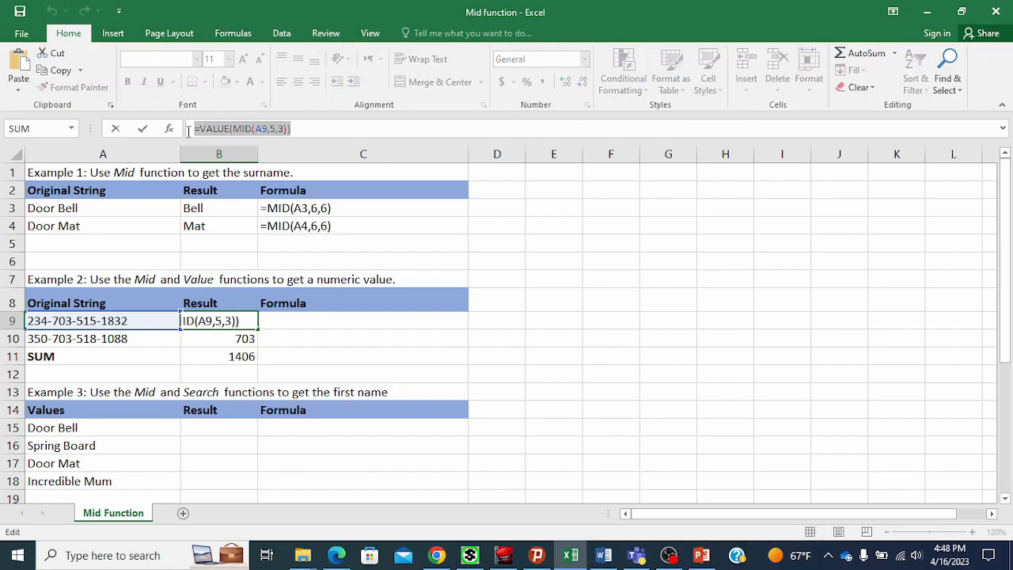
key(Escape)
click(323, 324)
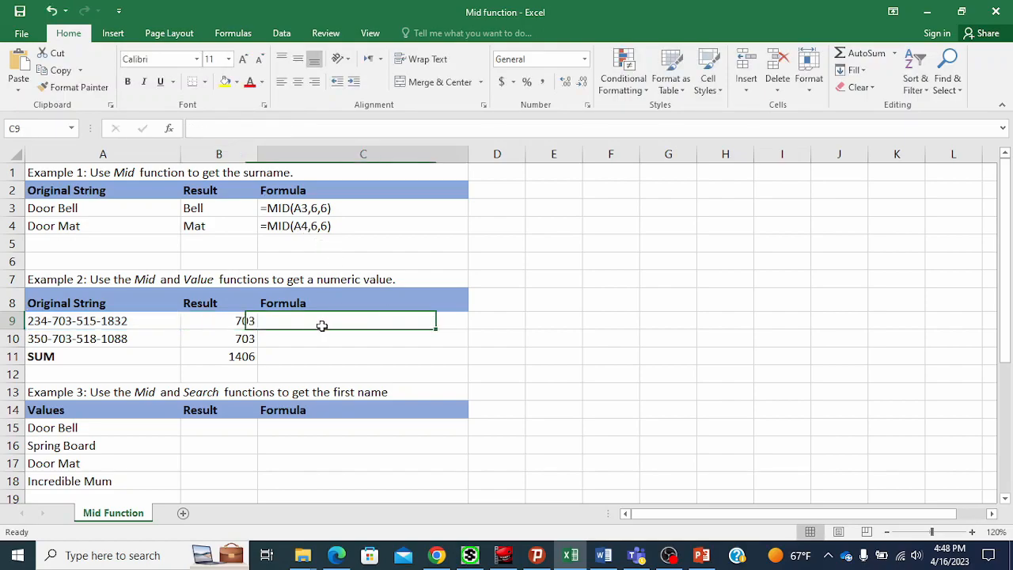
click(122, 198)
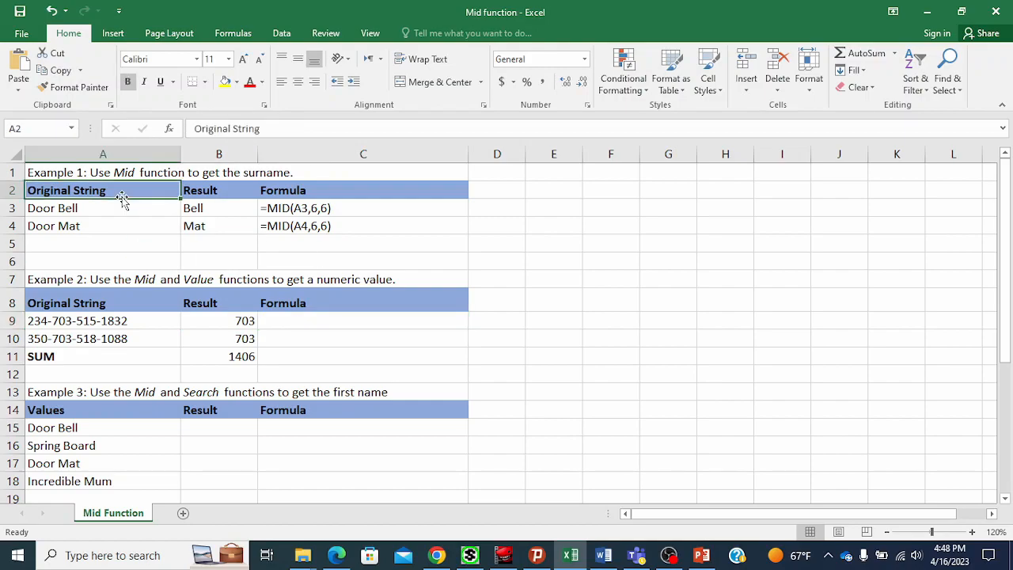
click(305, 323)
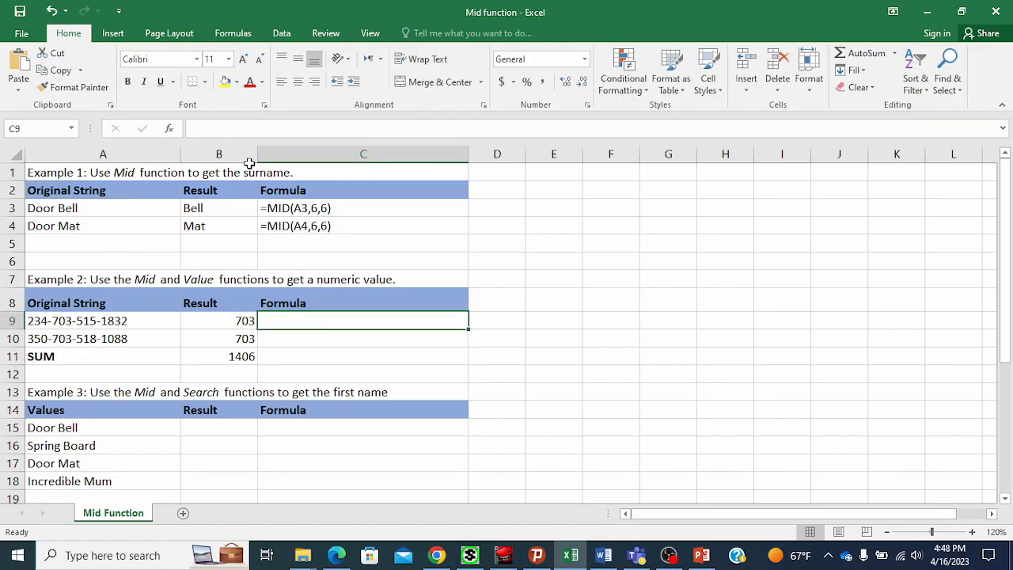
click(223, 127)
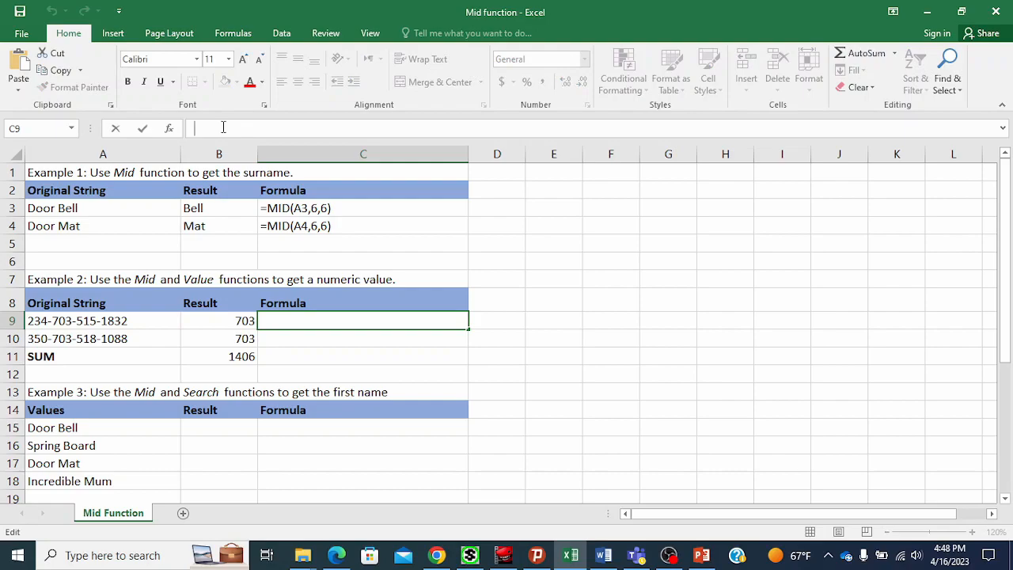
text(')
key(ctrl+v)
key(Return)
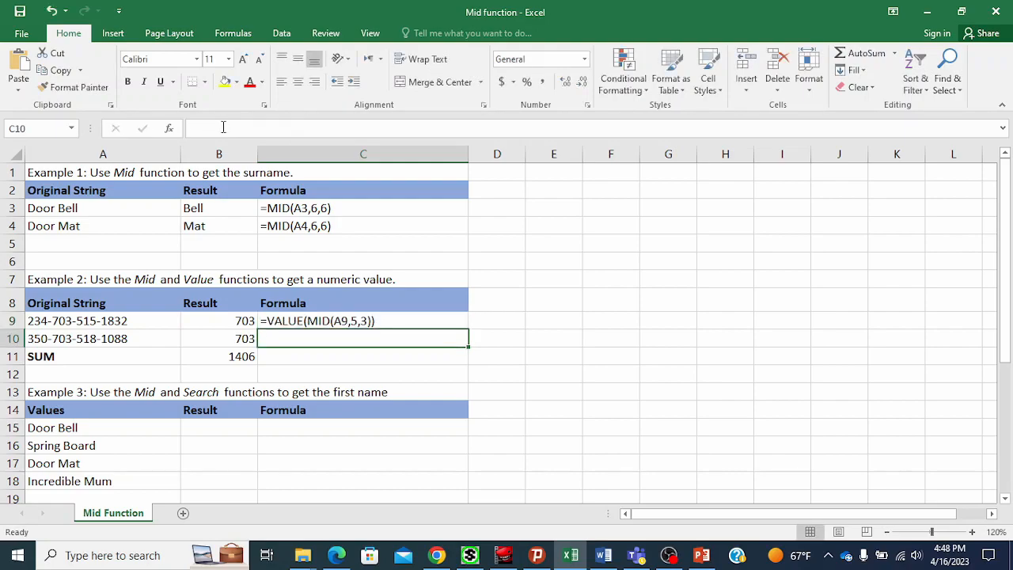
Copy B10's formula text and enter it in C10 as text '=VALUE(MID(A10,5,3)) to document it.
click(224, 338)
drag(296, 128, 195, 129)
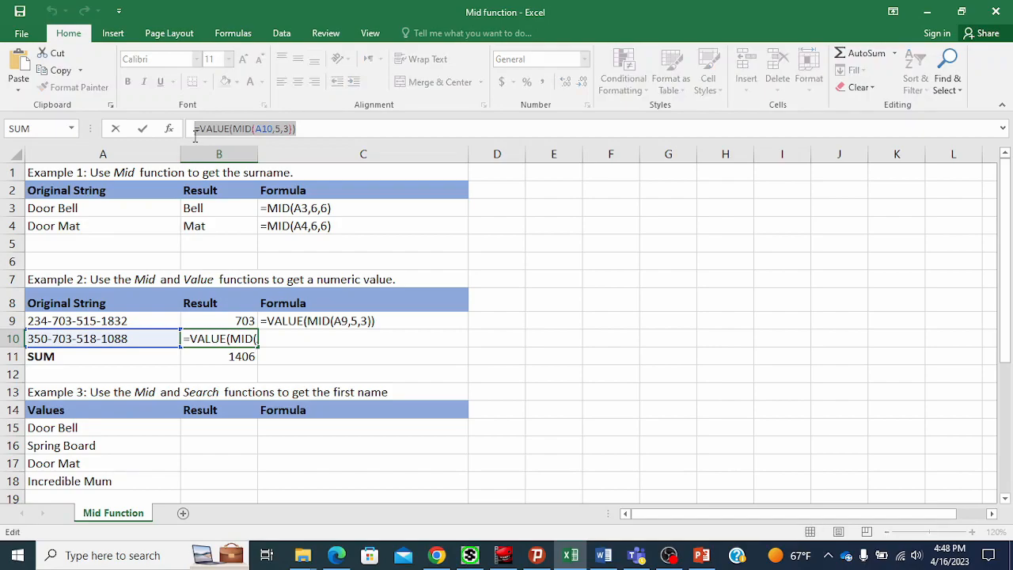
key(ctrl+c)
key(Escape)
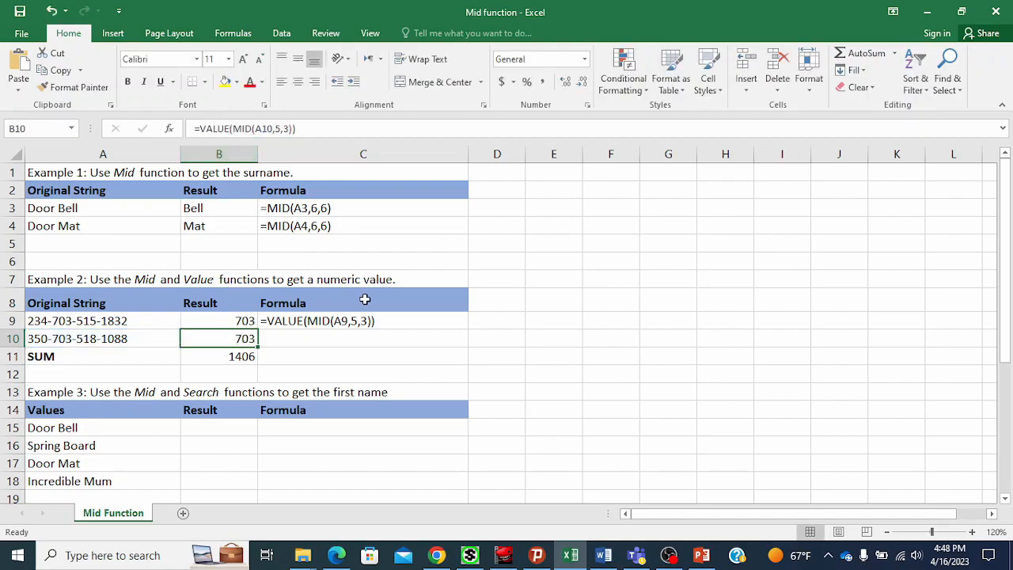
click(334, 340)
click(226, 129)
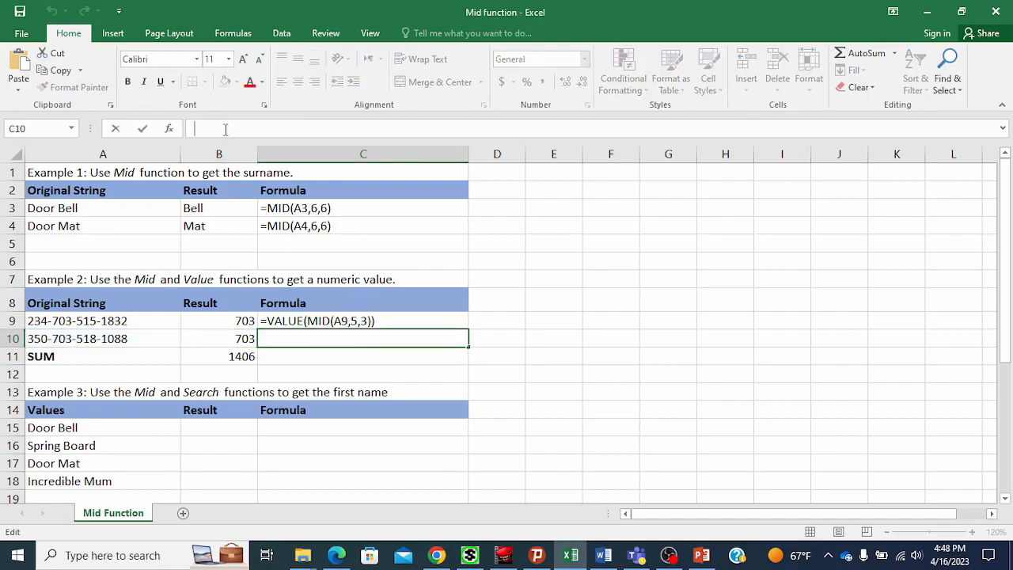
text(')
key(ctrl+v)
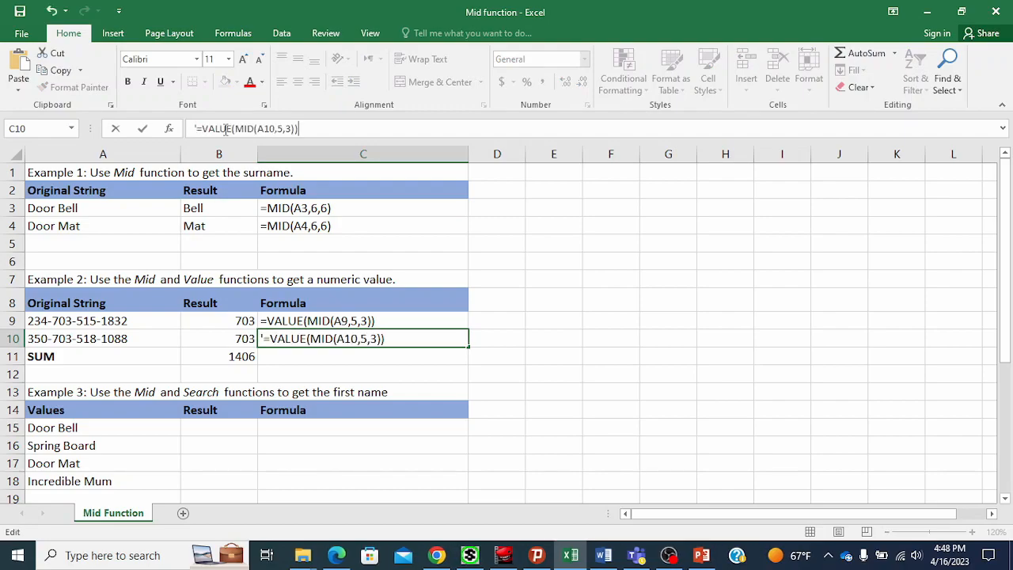
key(Return)
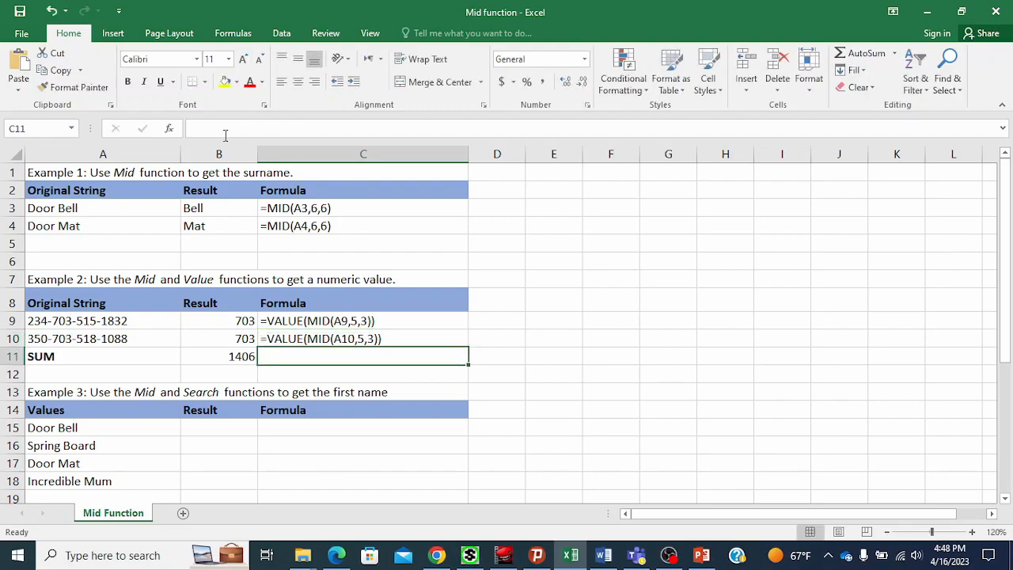
Enter =MID(A15,1,4) in B15 to take the first four characters, and fill it down to B18.
click(219, 357)
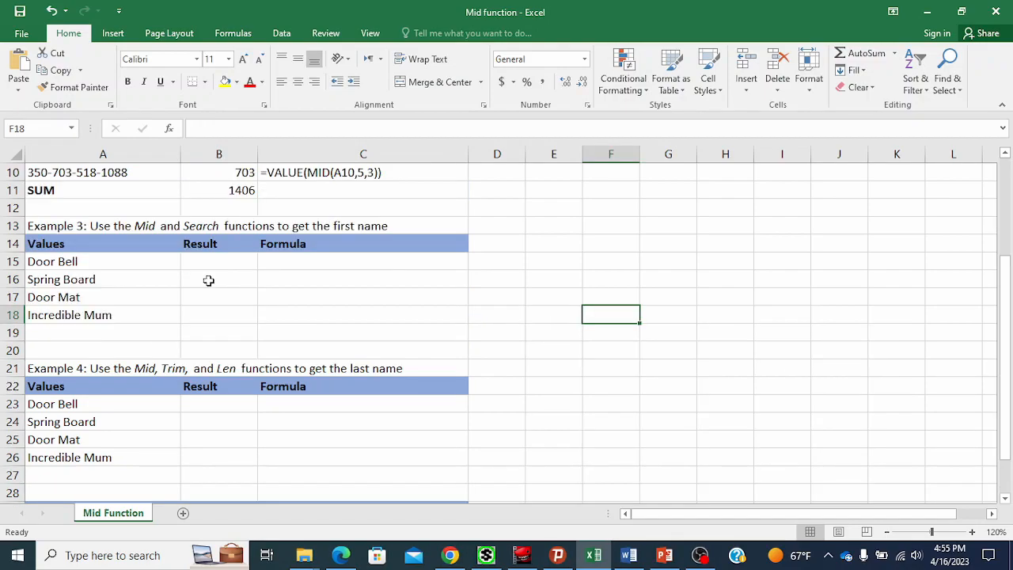
click(148, 261)
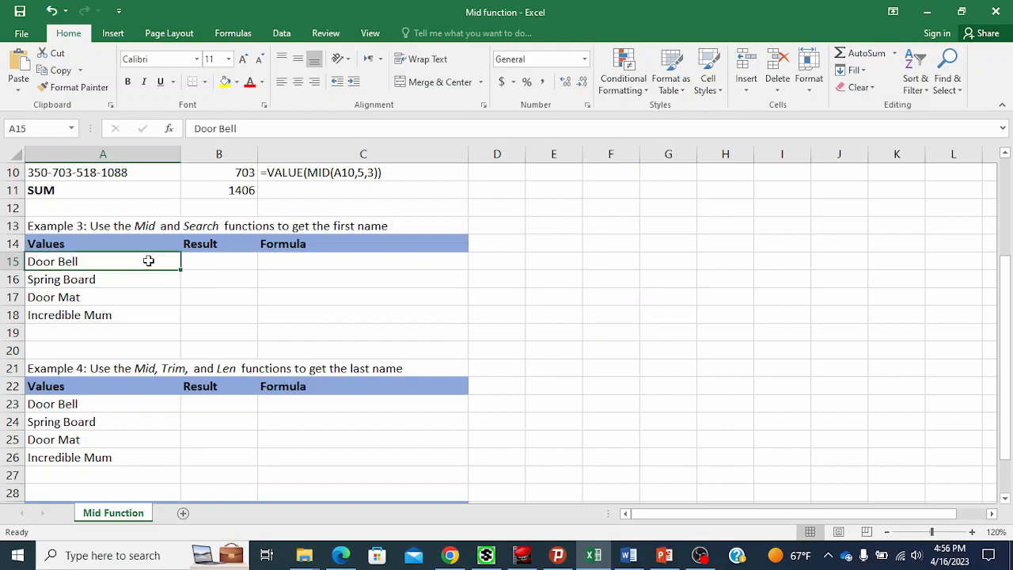
click(139, 278)
drag(141, 260, 136, 310)
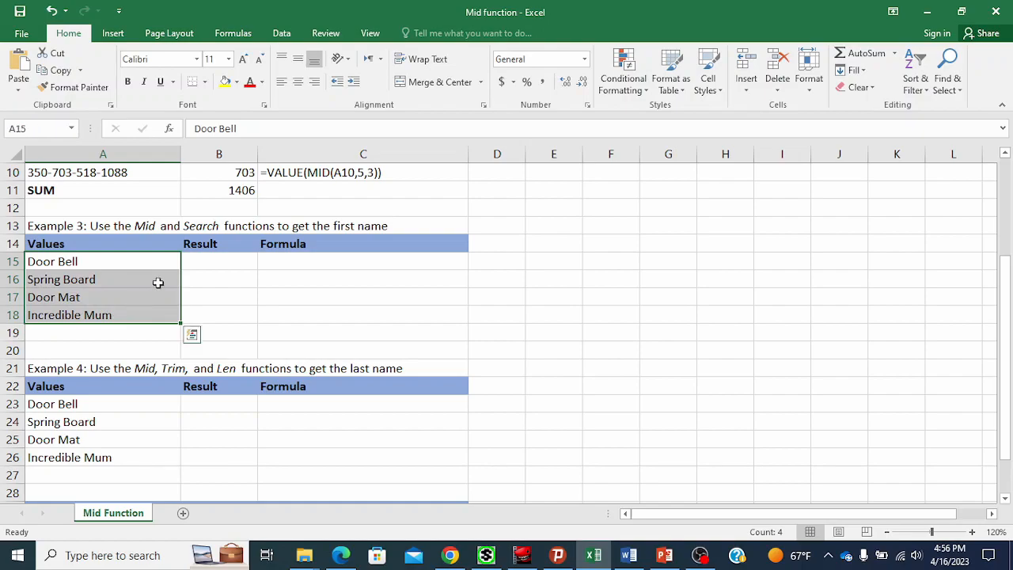
click(222, 261)
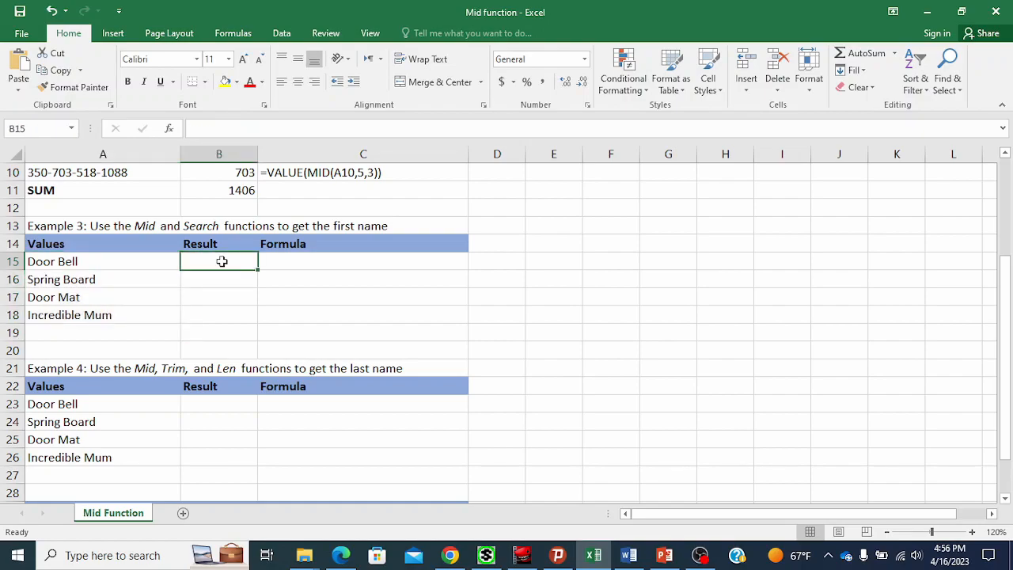
text(=)
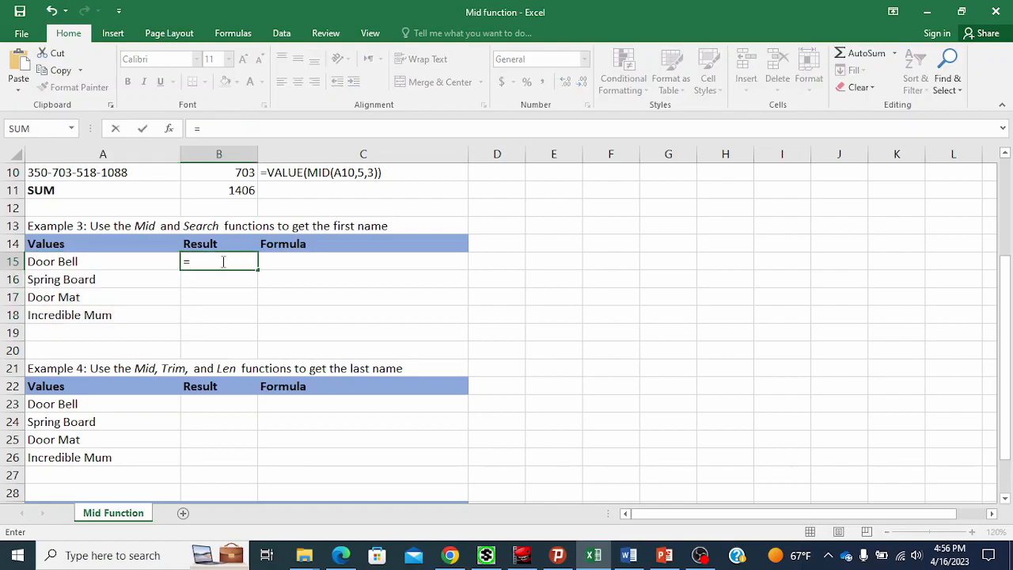
text(MID()
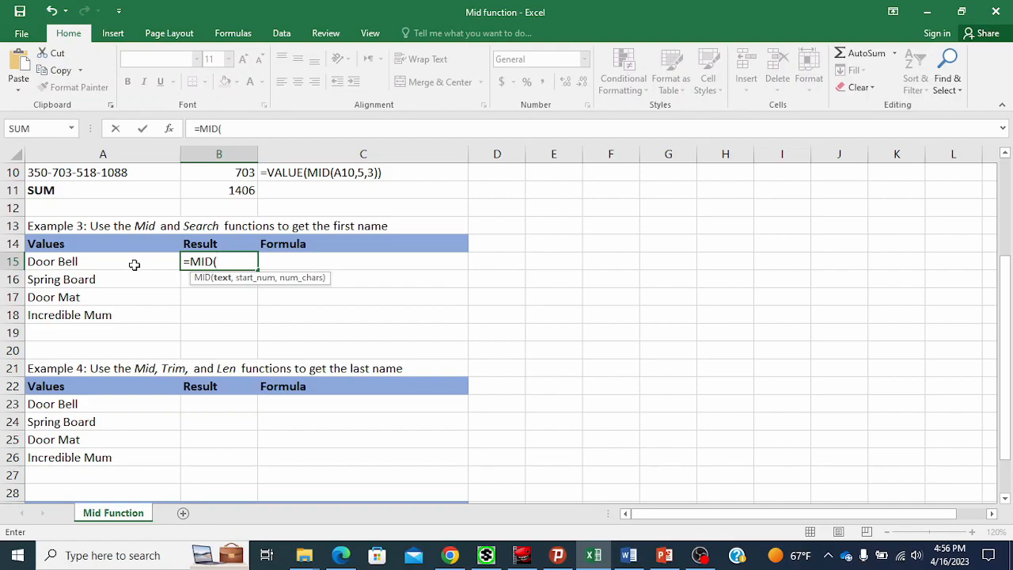
click(134, 265)
text(,1)
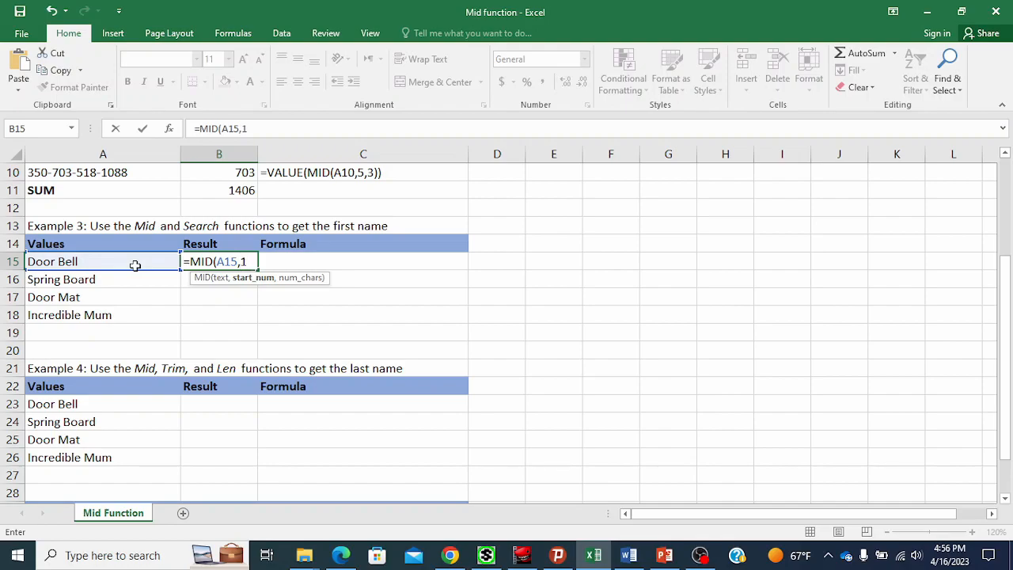
text(,)
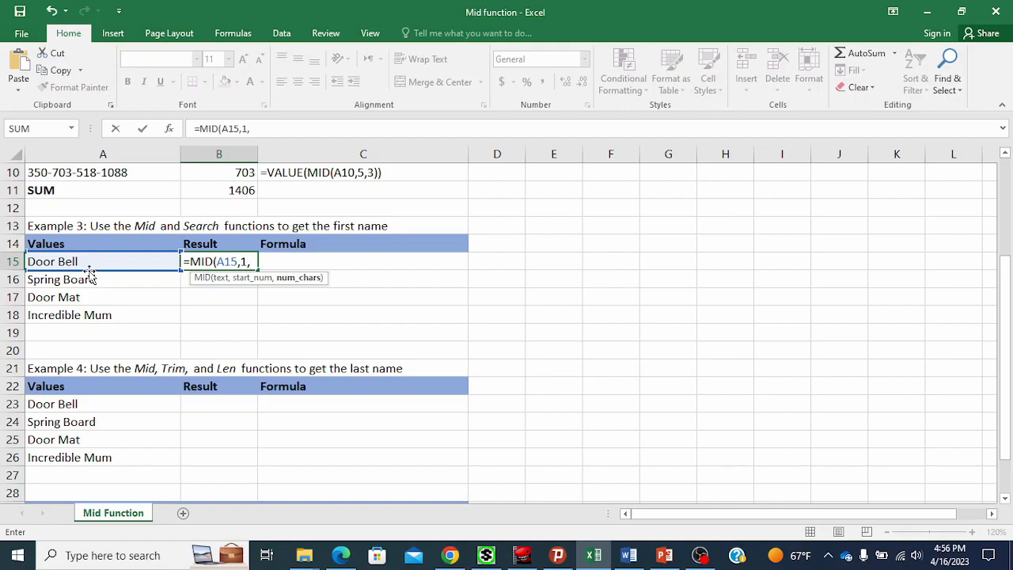
text(4))
key(Return)
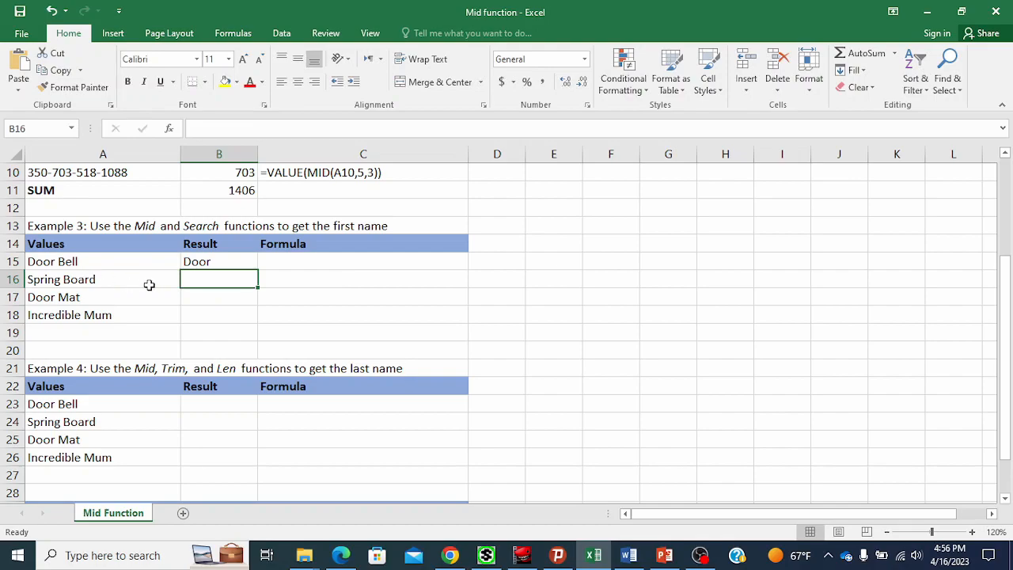
click(214, 260)
drag(257, 270, 250, 331)
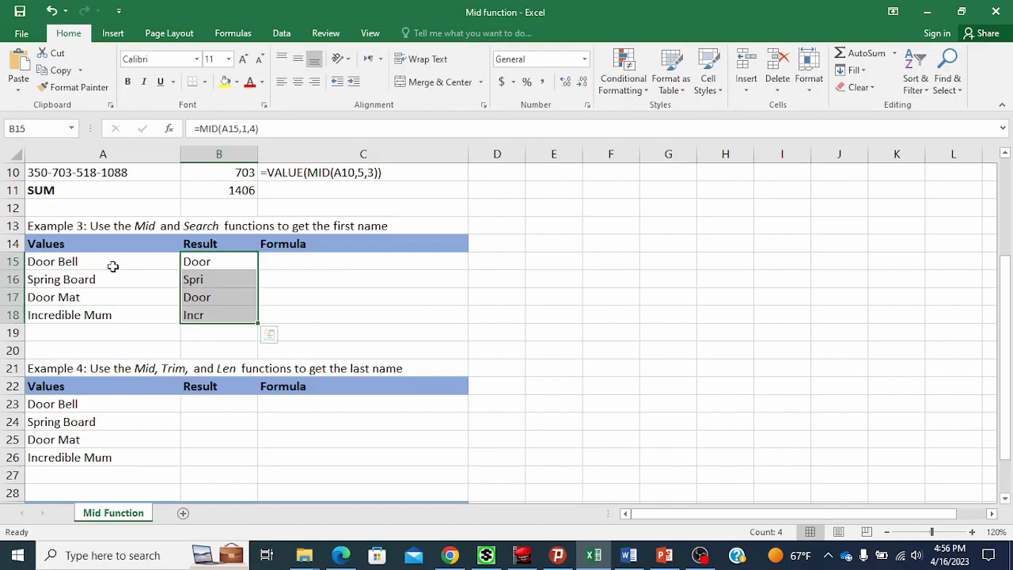
Inspect the MID results in B15:B18 against the original values in A15:A18.
click(219, 279)
click(214, 315)
click(222, 278)
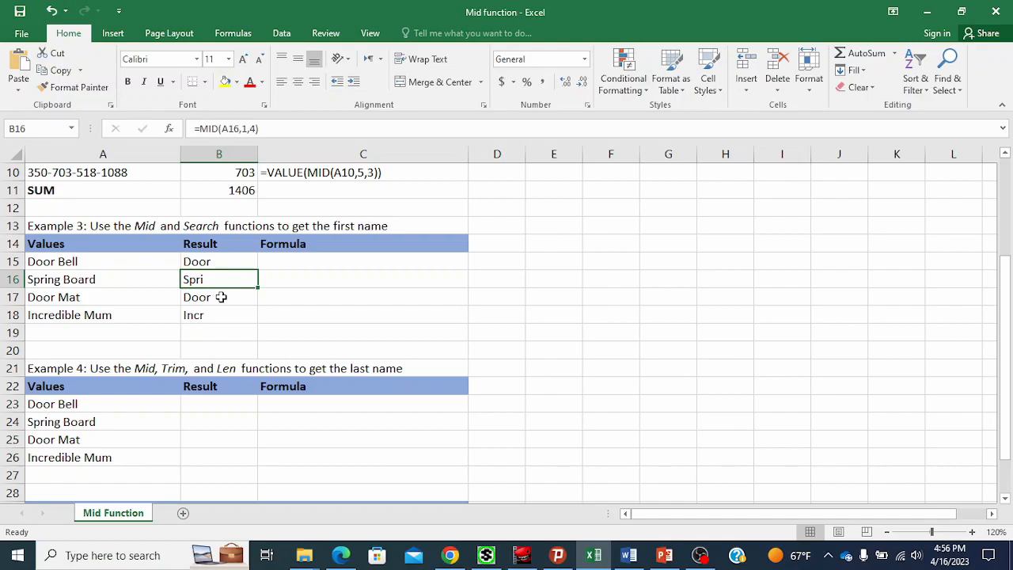
click(218, 309)
click(226, 300)
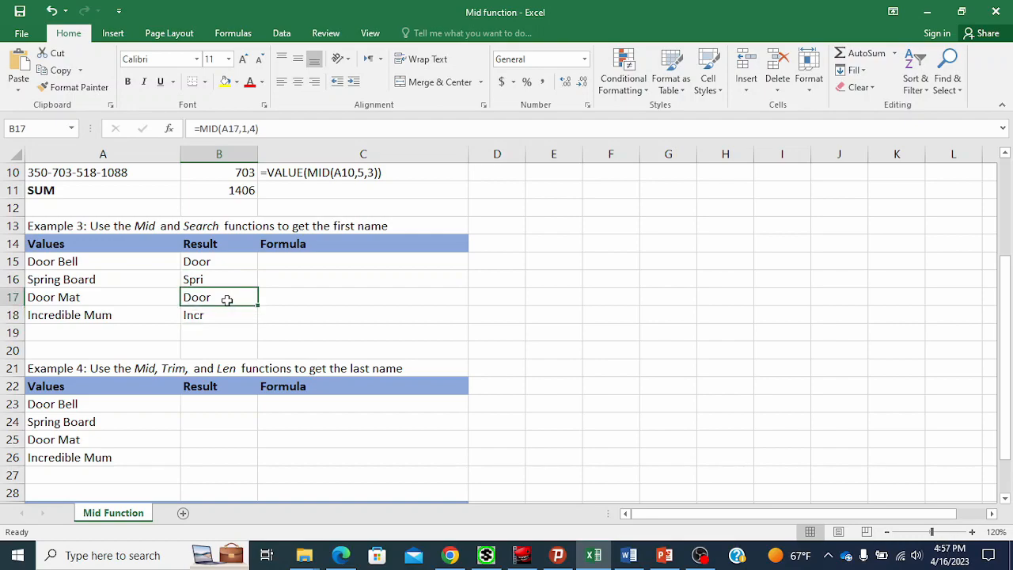
click(239, 280)
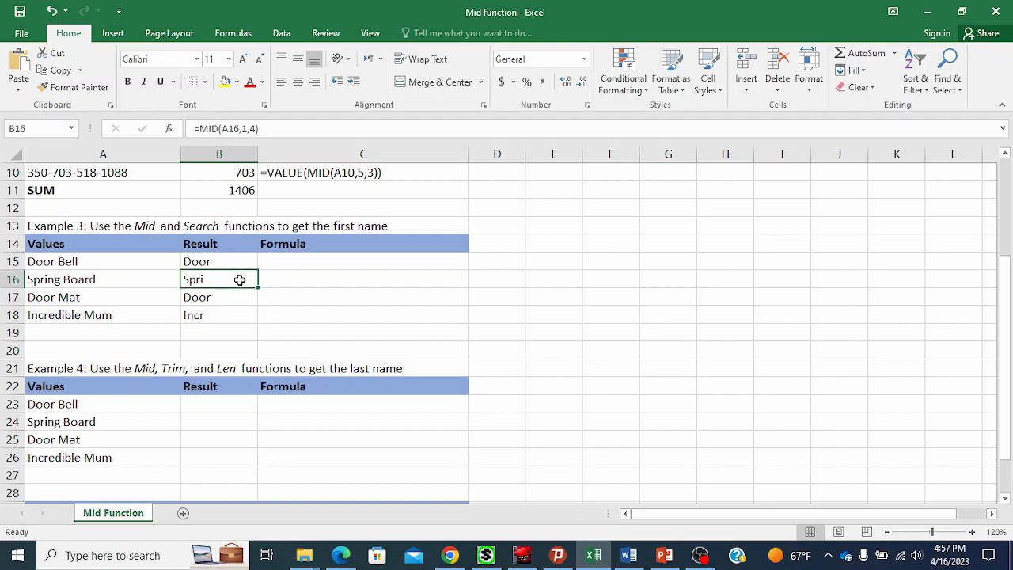
click(221, 309)
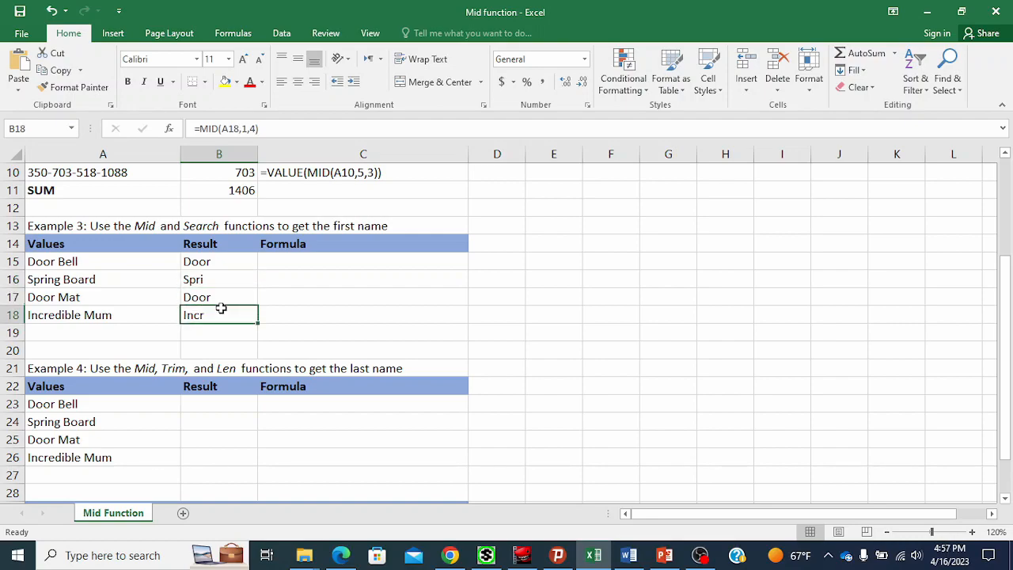
click(225, 297)
click(228, 281)
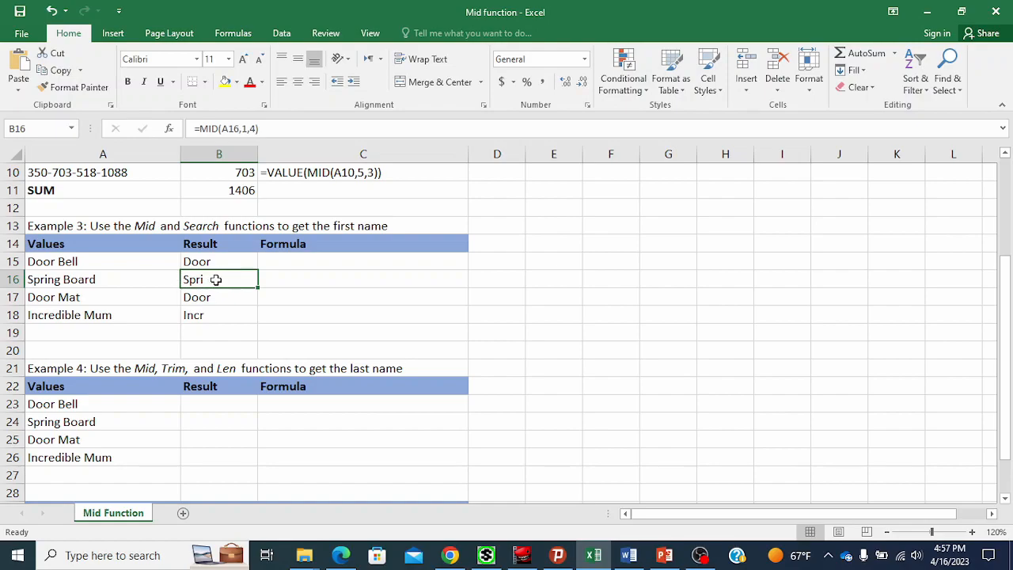
click(137, 283)
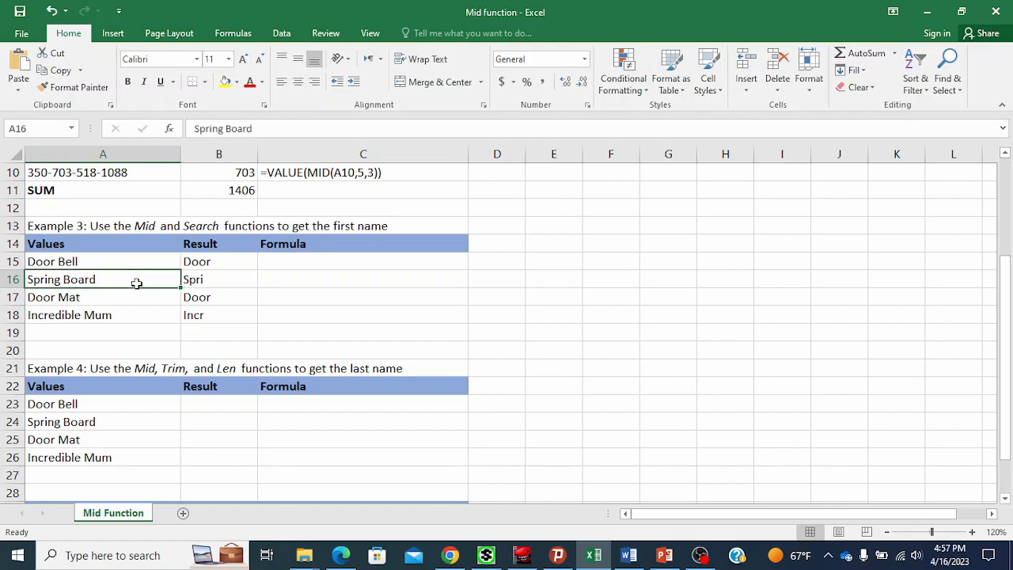
click(195, 314)
click(144, 314)
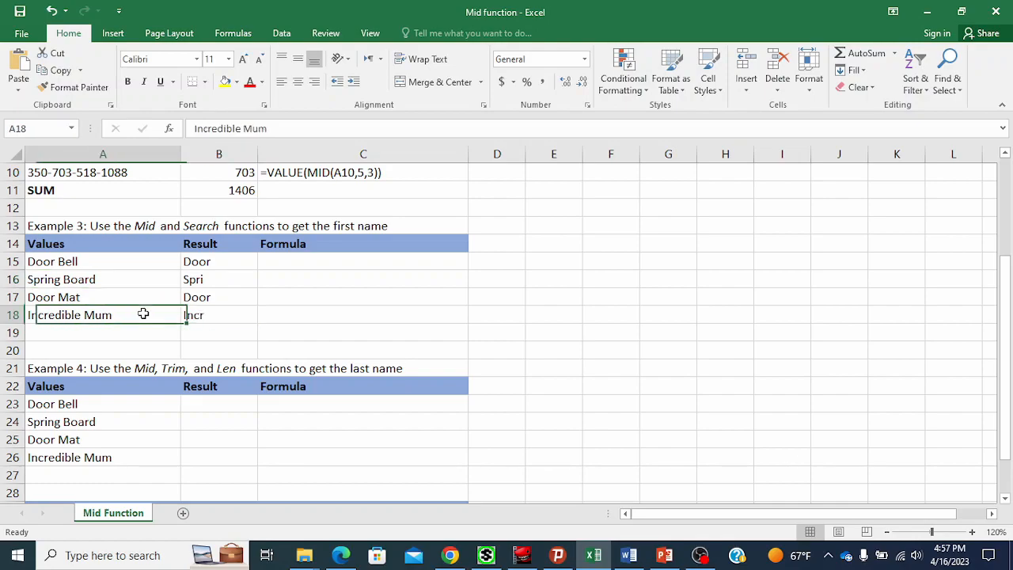
click(214, 319)
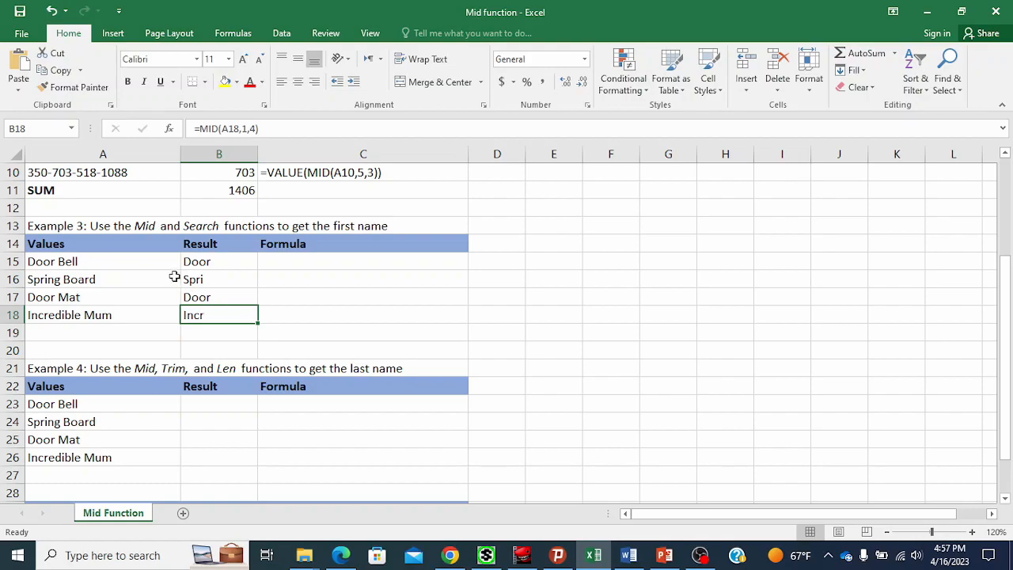
drag(158, 265, 160, 303)
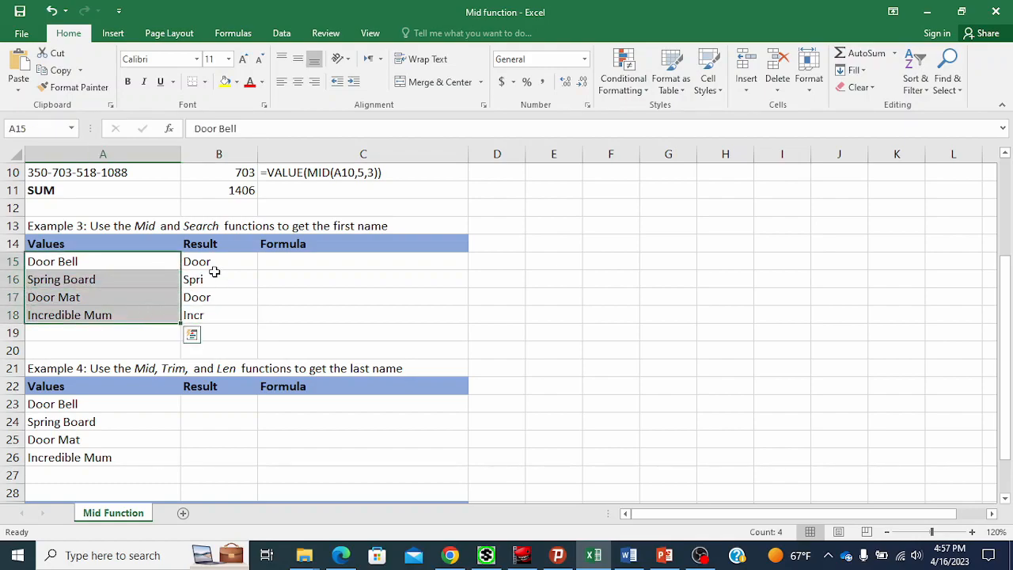
click(213, 278)
click(227, 261)
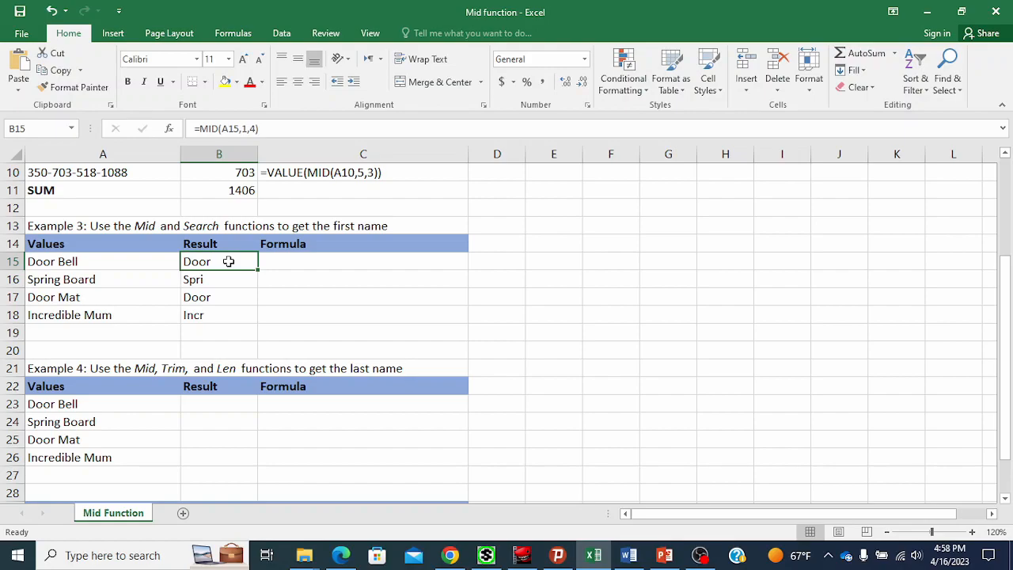
drag(150, 267, 145, 312)
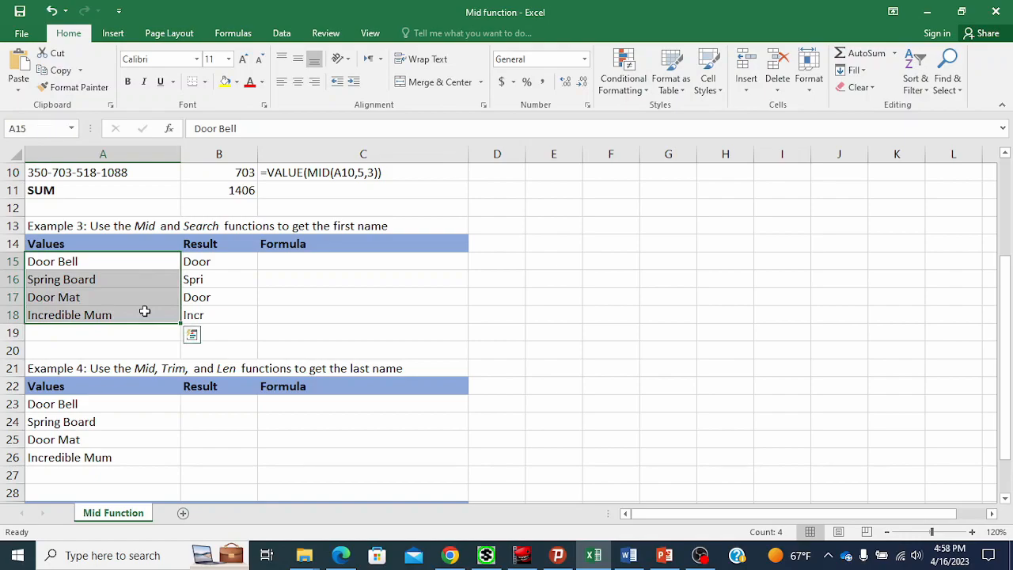
click(218, 263)
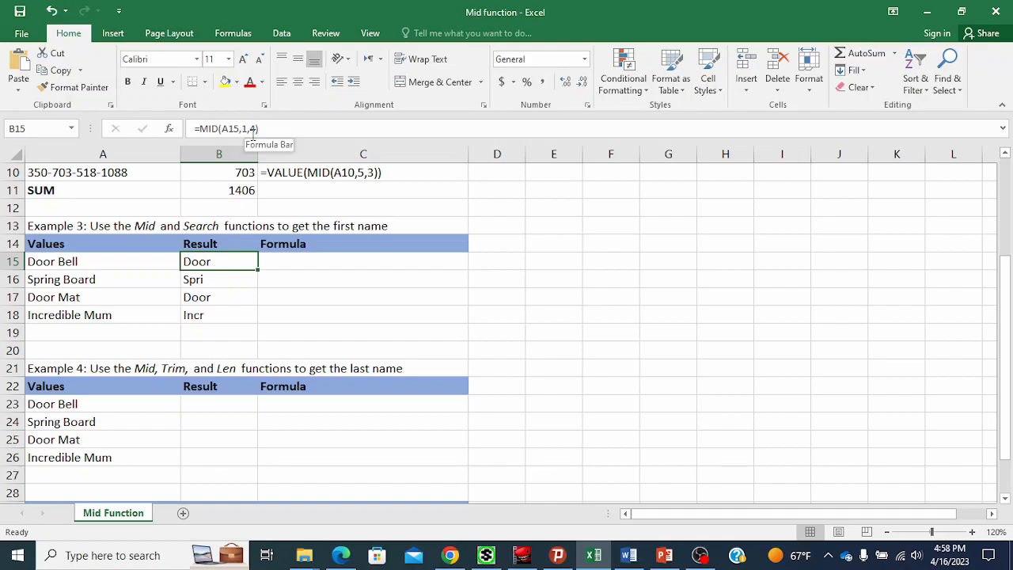
Replace the character count in B15's formula so it reads =MID(A15,1,SEARCH(" ",A15)).
double_click(237, 262)
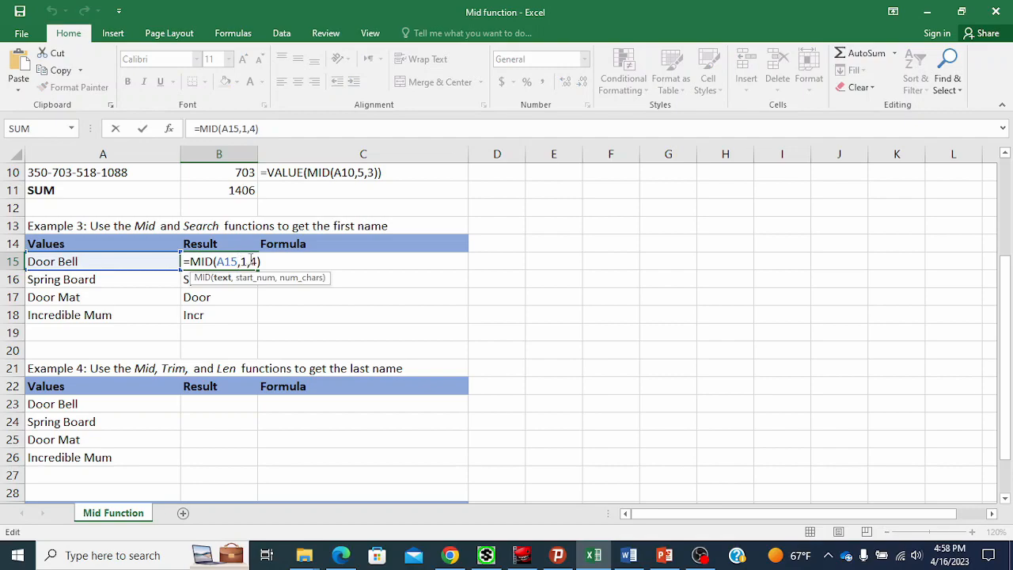
double_click(253, 262)
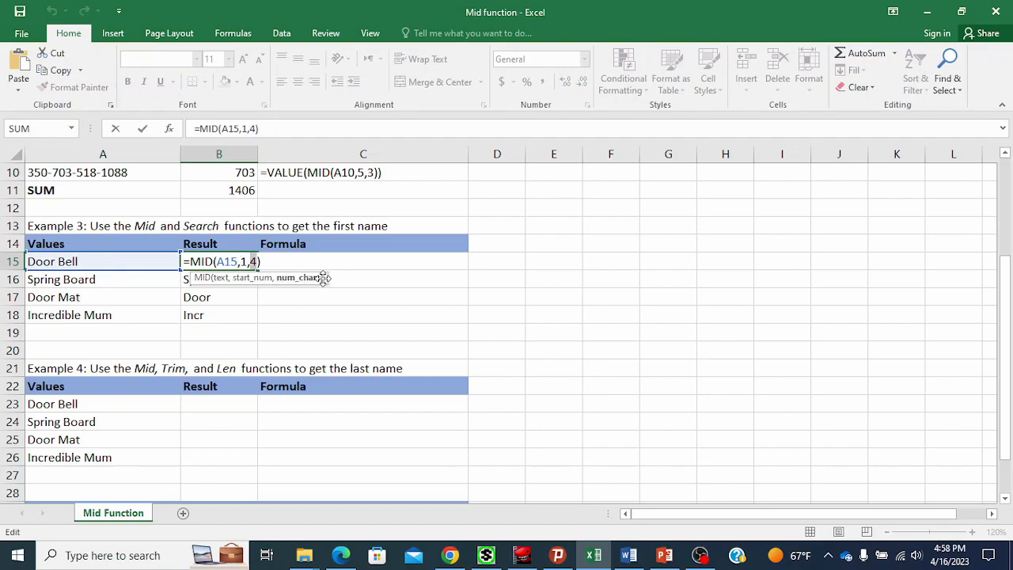
key(Delete)
text(SEARCH)
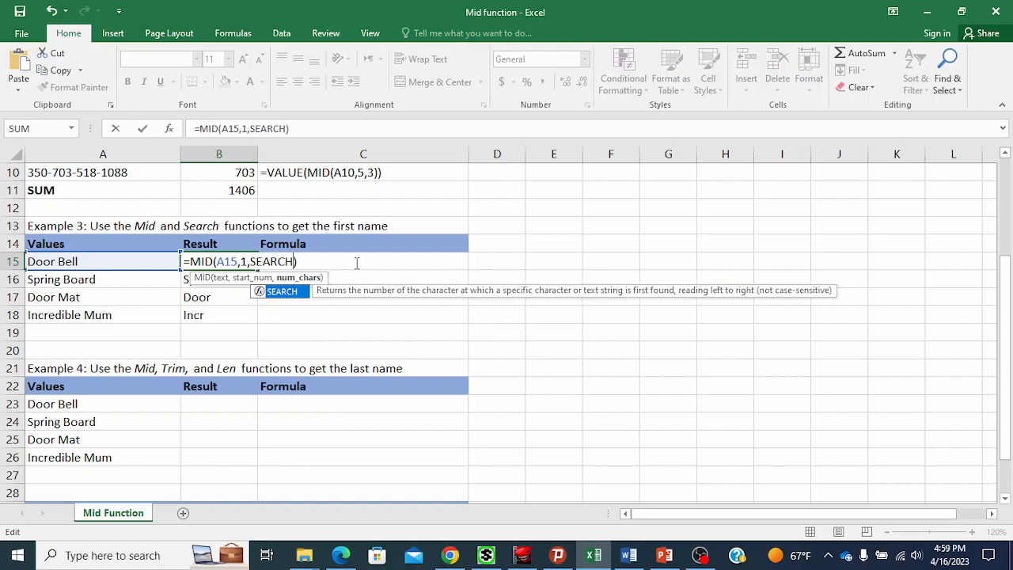
text(()
key(Left)
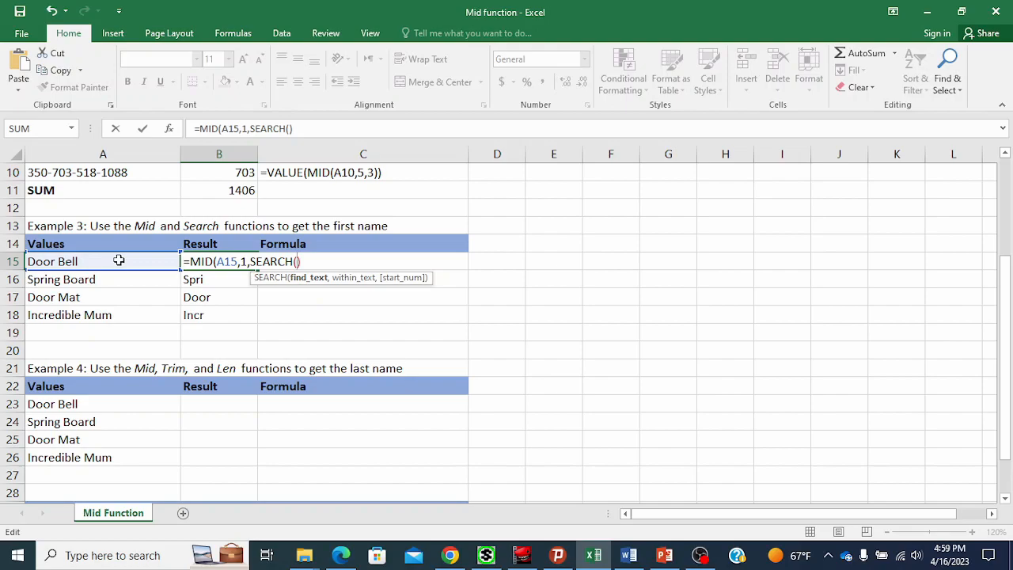
text(" ")
key(BackSpace)
key(BackSpace)
key(BackSpace)
text(" ",)
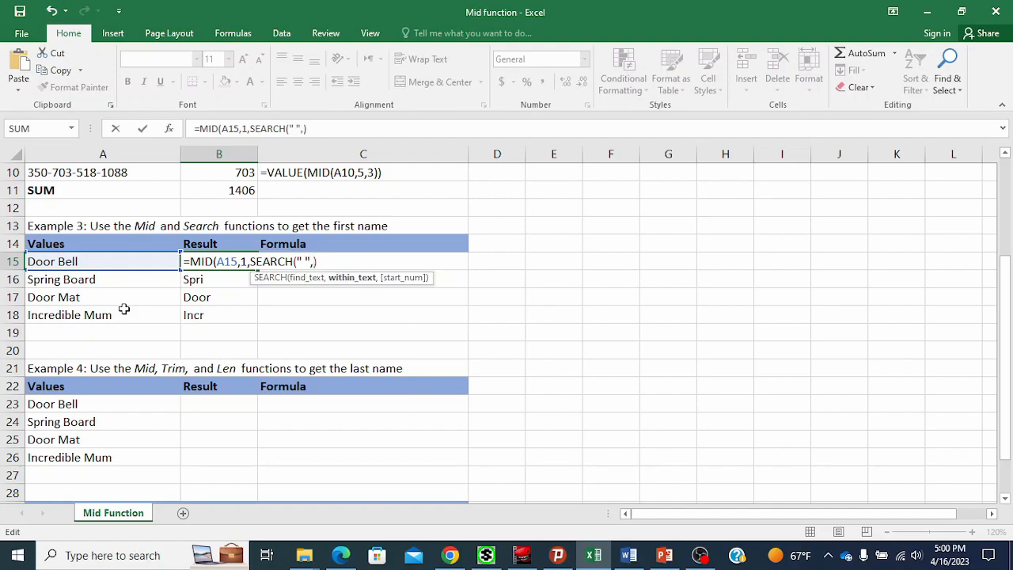
click(127, 262)
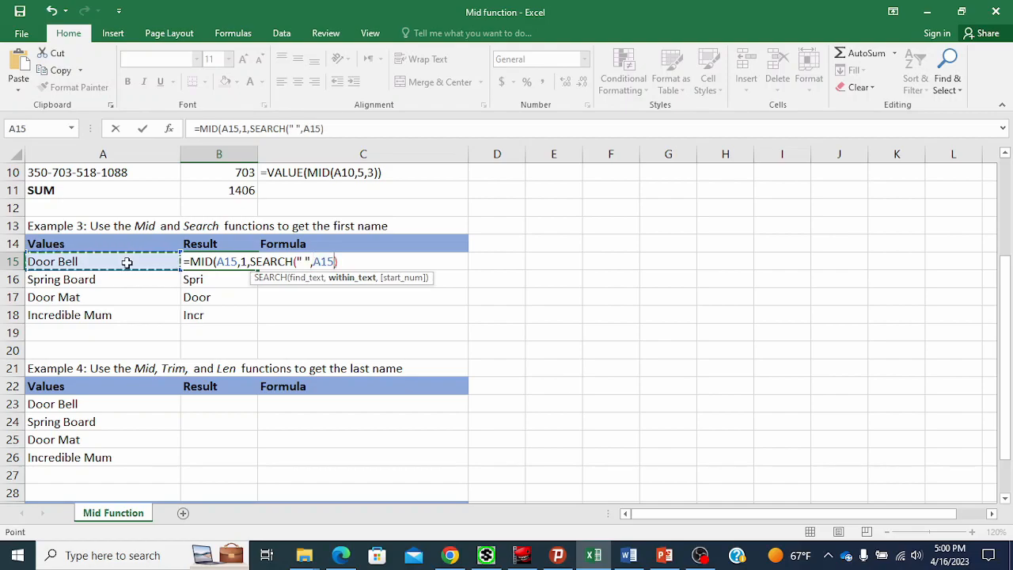
text())
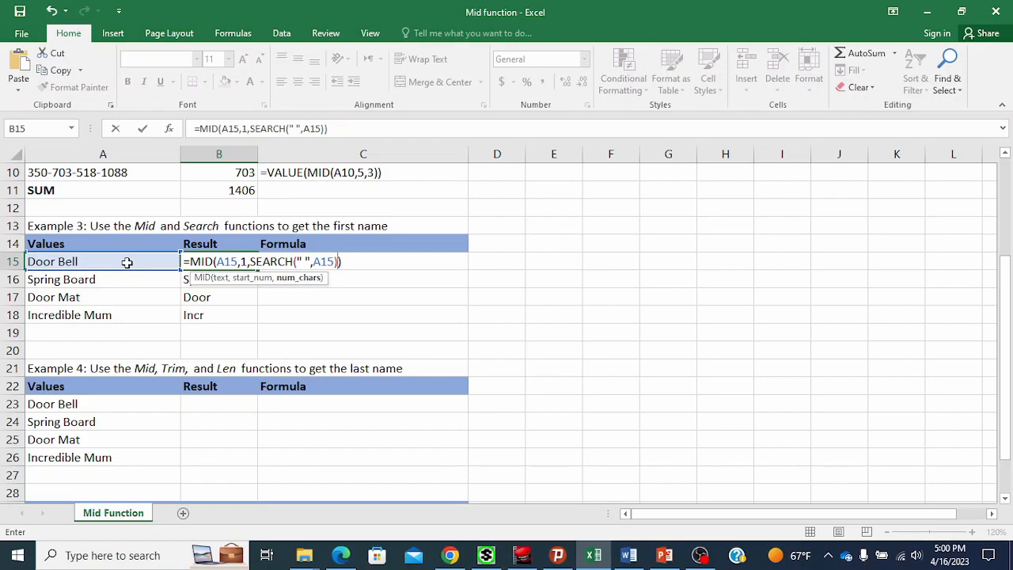
key(Return)
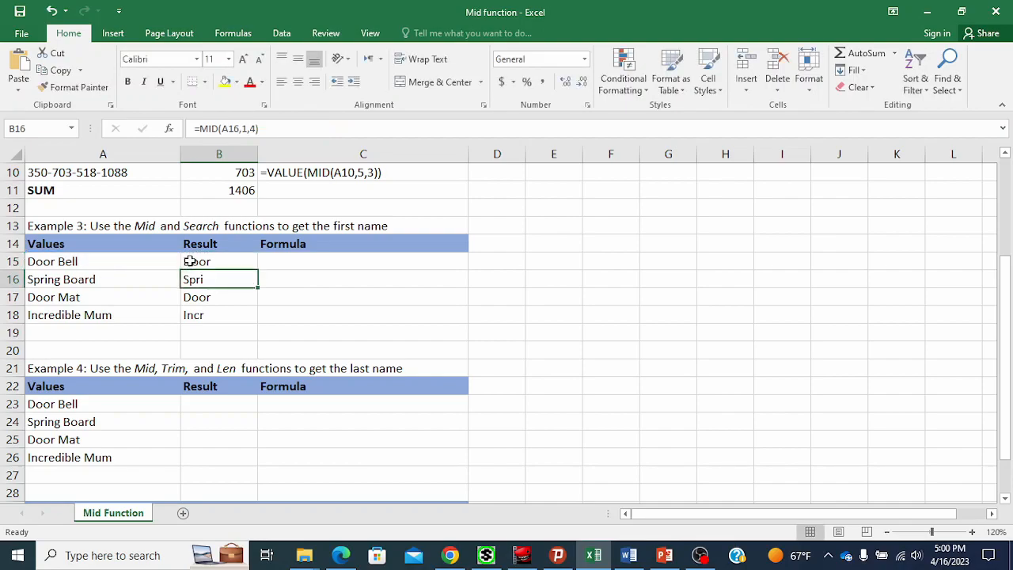
Fill B15's SEARCH-based formula down to B18 and check each resulting cell's formula.
click(226, 261)
drag(260, 270, 245, 316)
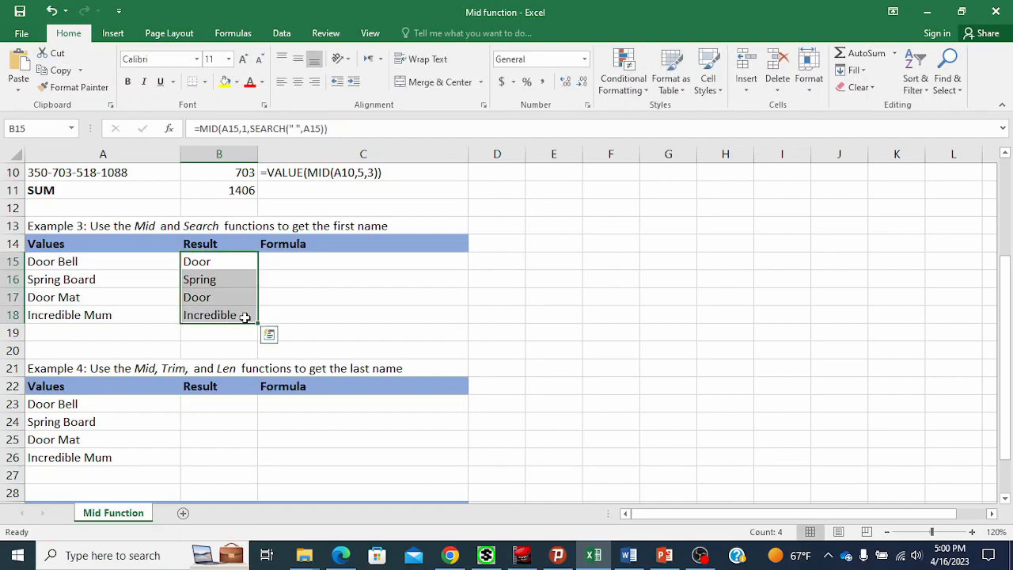
click(234, 278)
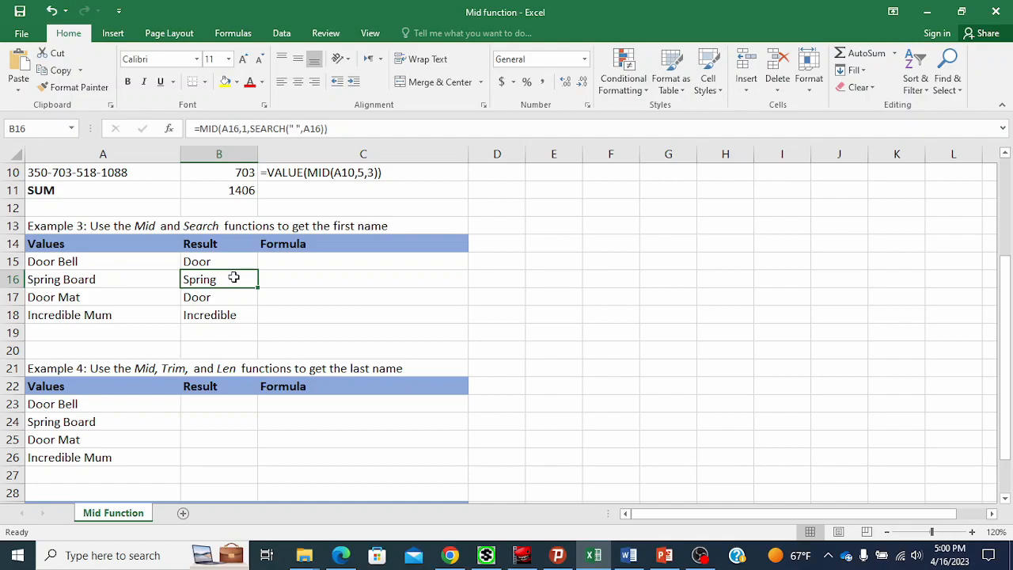
click(210, 310)
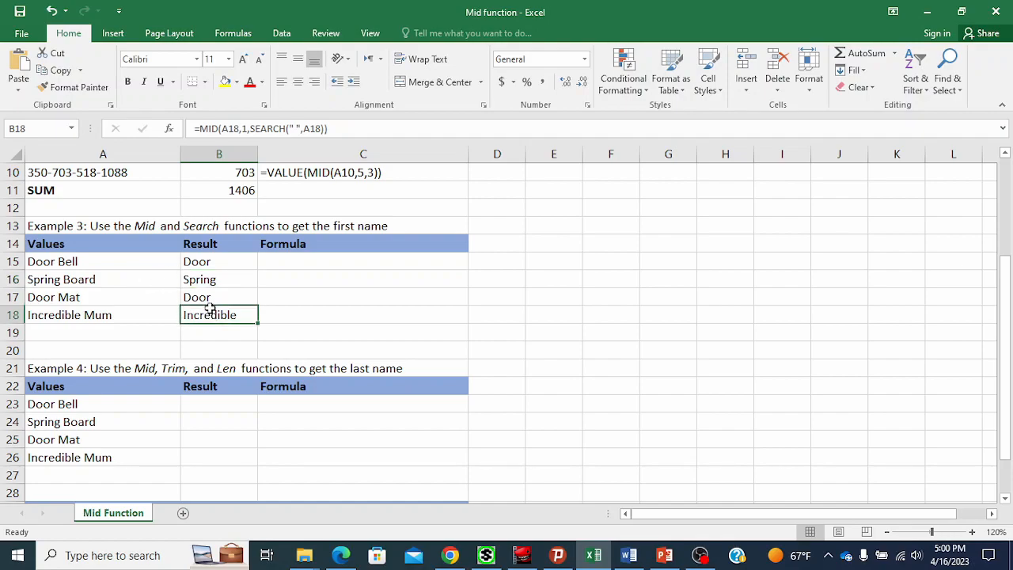
click(220, 297)
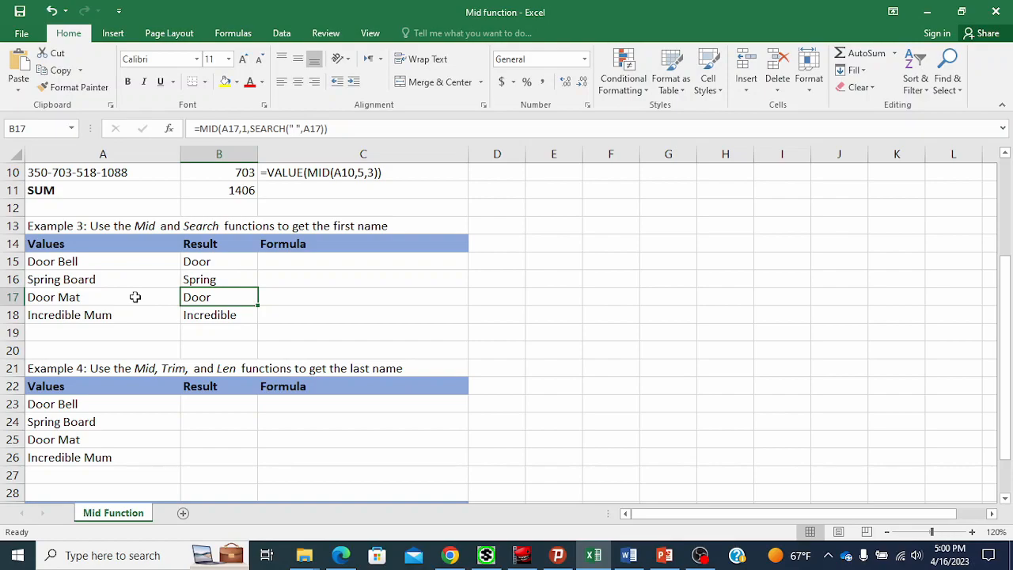
click(204, 315)
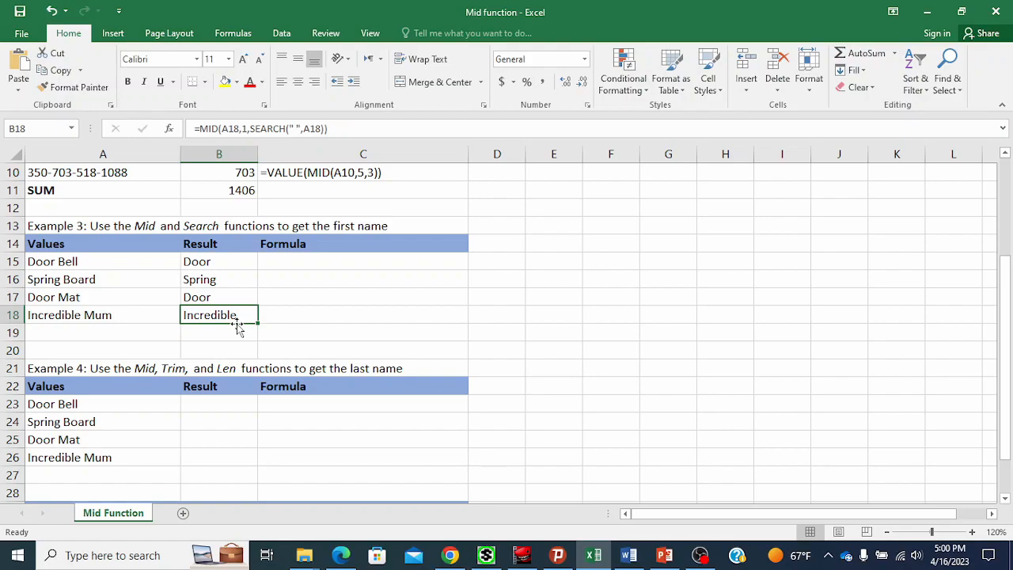
Copy B15's formula text and enter it in C15 as text '=MID(A15,1,SEARCH(" ",A15)) to document it.
click(238, 262)
drag(325, 129, 194, 119)
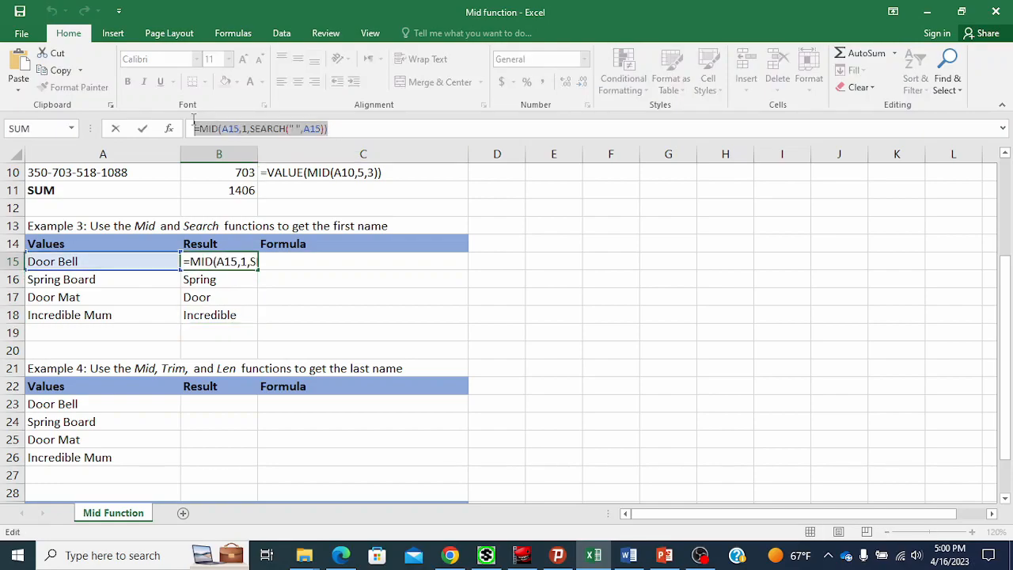
key(Escape)
click(323, 262)
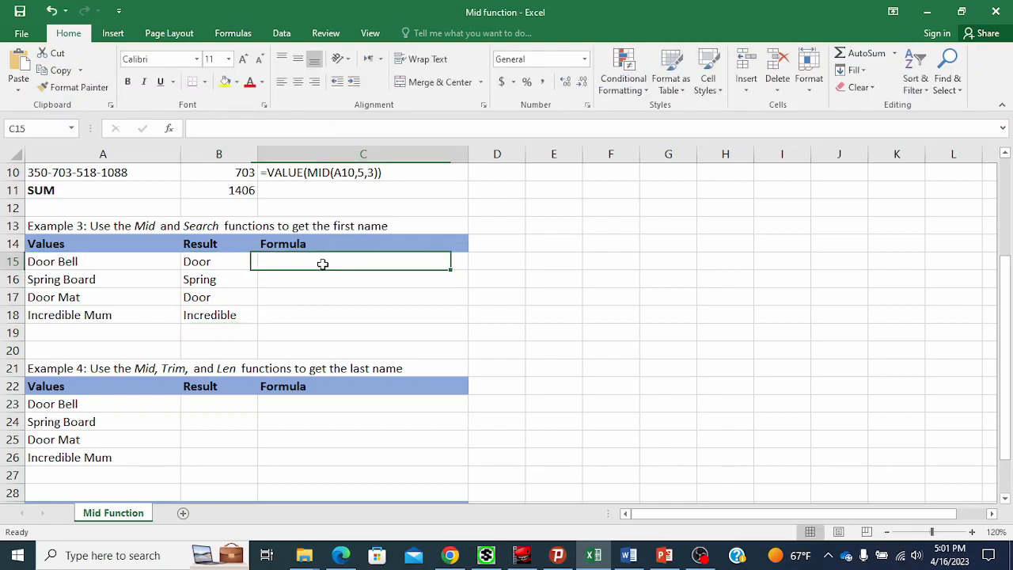
click(299, 128)
text(')
key(ctrl+v)
key(Return)
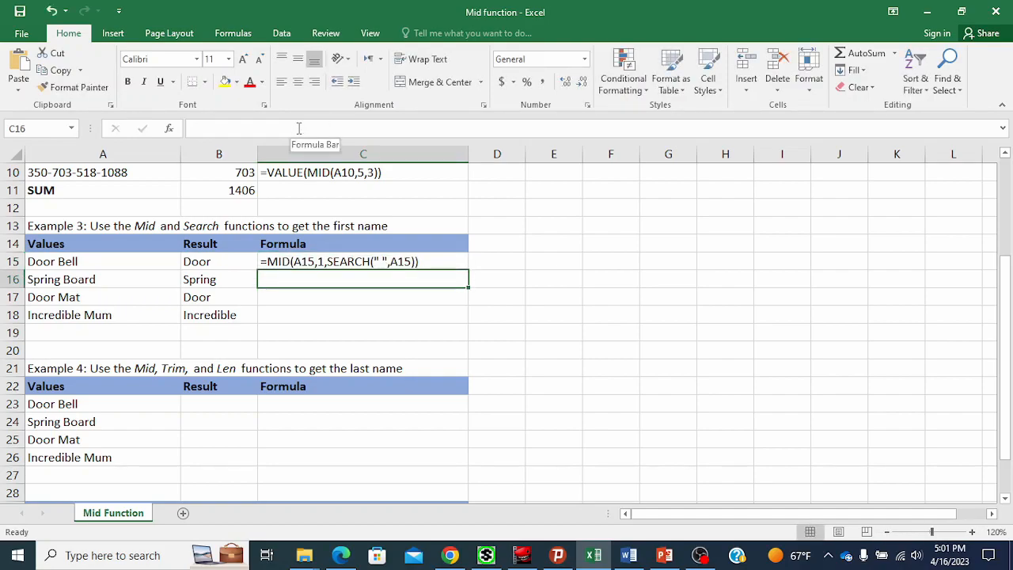
Copy B16's formula text and enter it in C16 as text '=MID(A16,1,SEARCH(" ",A16)) to document it.
click(245, 279)
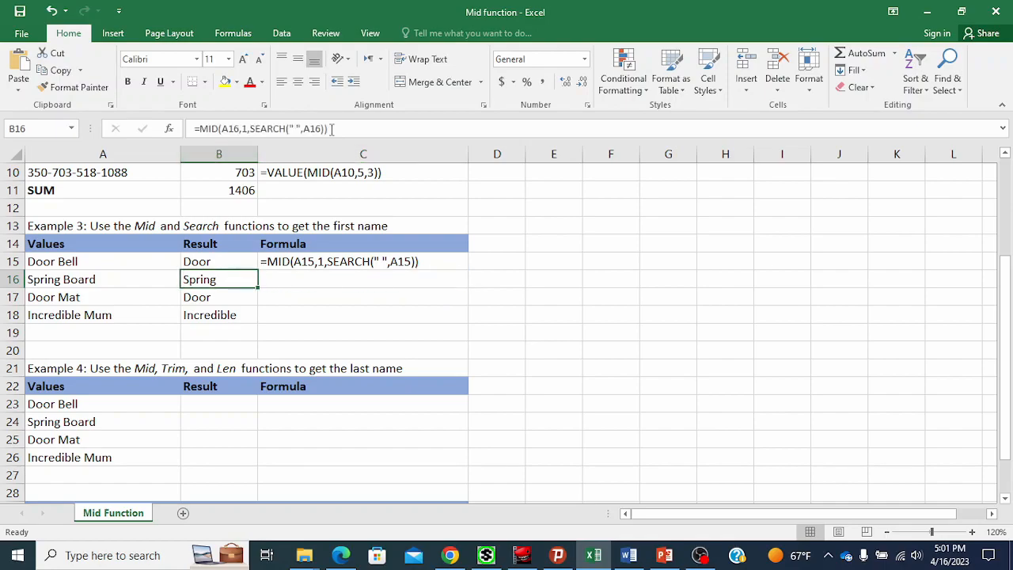
double_click(245, 280)
drag(327, 129, 195, 128)
key(ctrl+c)
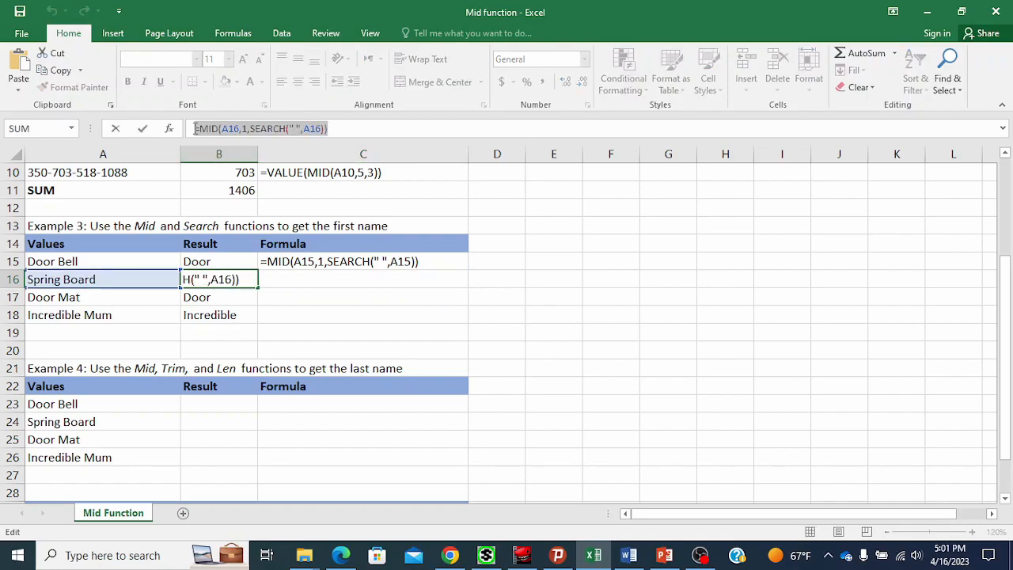
key(Escape)
click(315, 285)
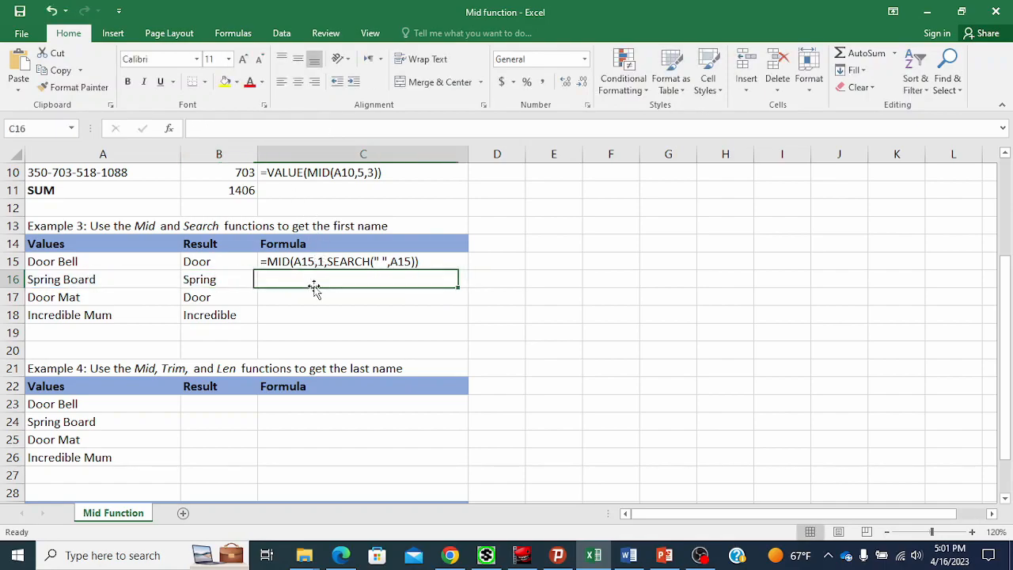
click(239, 130)
text(')
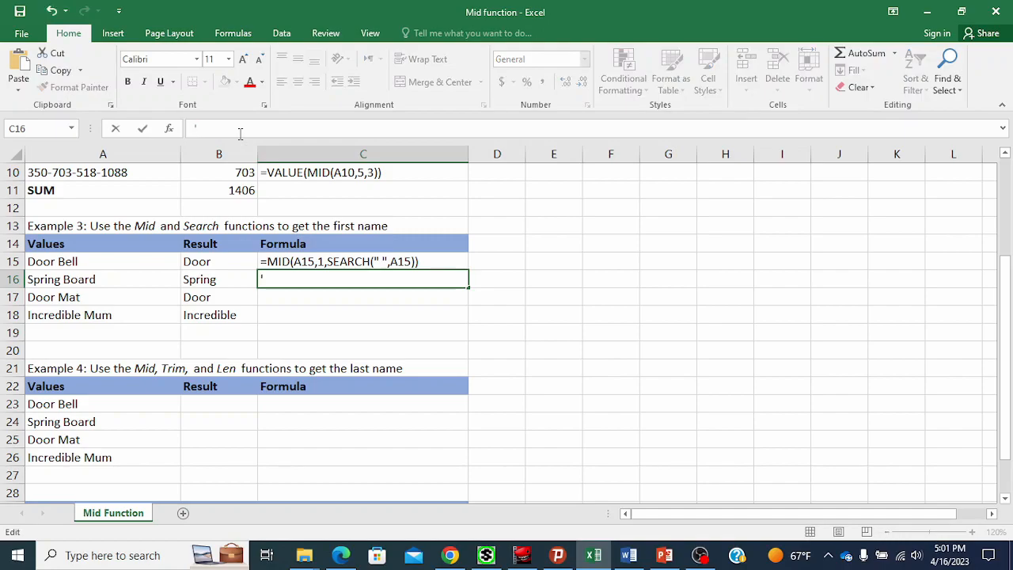
key(ctrl+v)
click(268, 299)
mouse_move(305, 296)
mouse_down()
mouse_move(303, 312)
mouse_move(325, 300)
mouse_move(326, 315)
mouse_move(317, 297)
mouse_up()
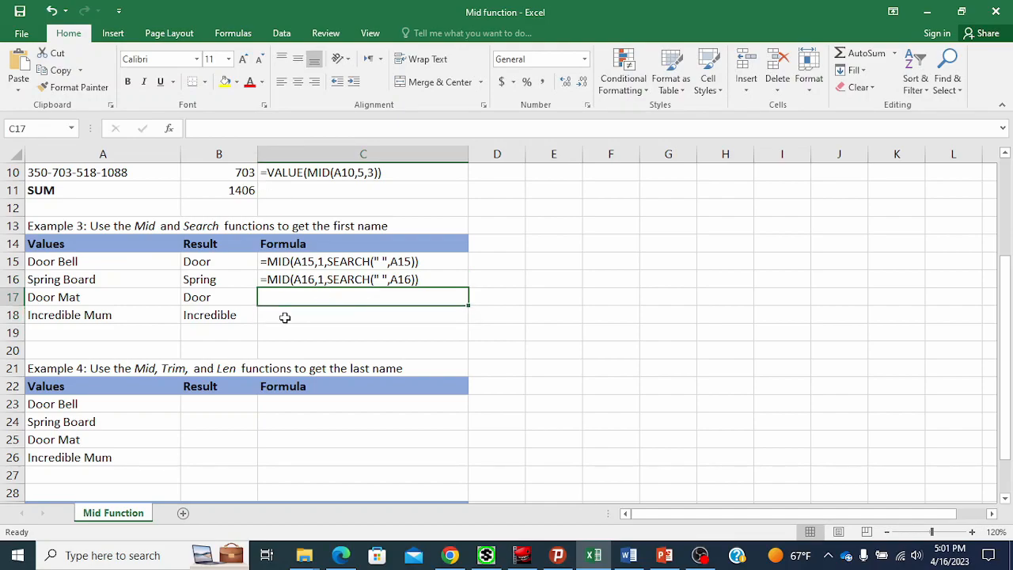
Enter =MID(A23,6,4) in B23 to extract four characters of the last name from position 6.
scroll(285, 316, down, 1)
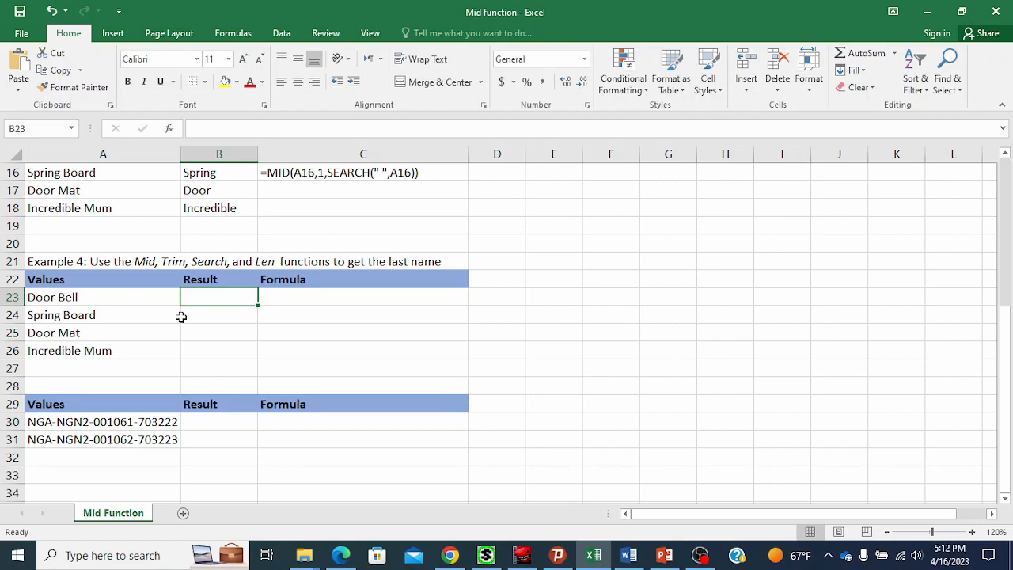
drag(142, 297, 142, 343)
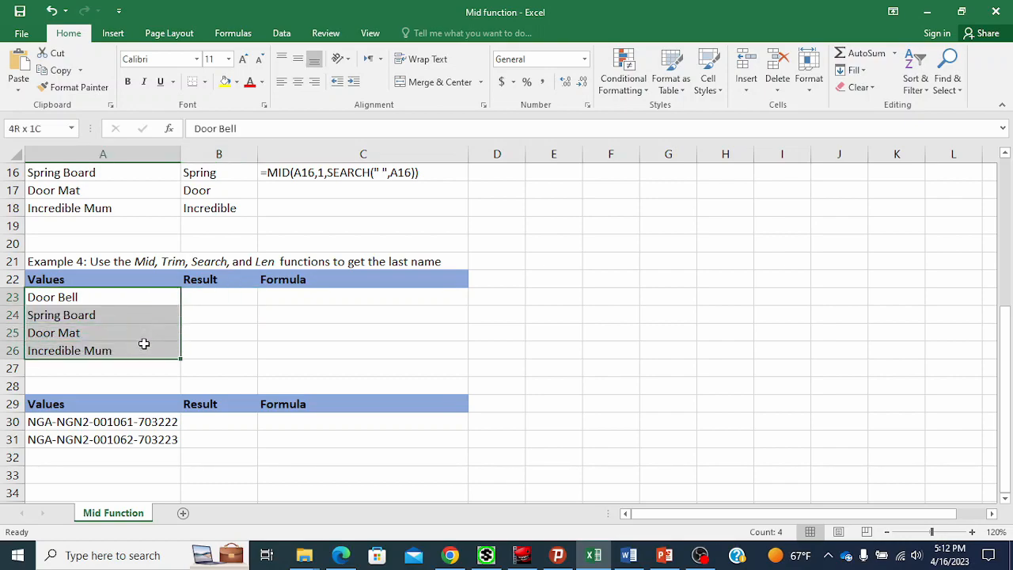
click(208, 297)
text(=mid)
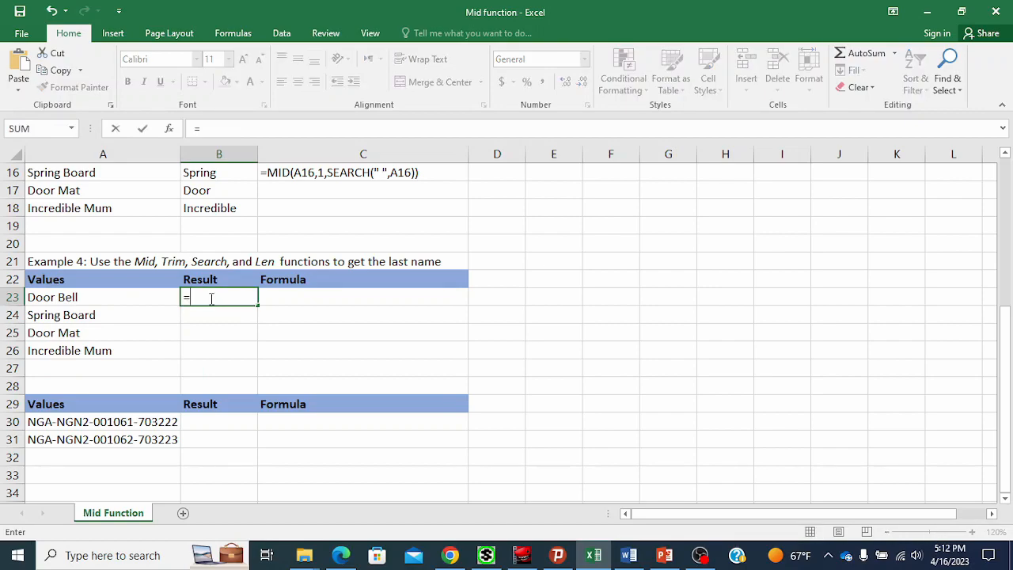
key(BackSpace)
key(BackSpace)
key(BackSpace)
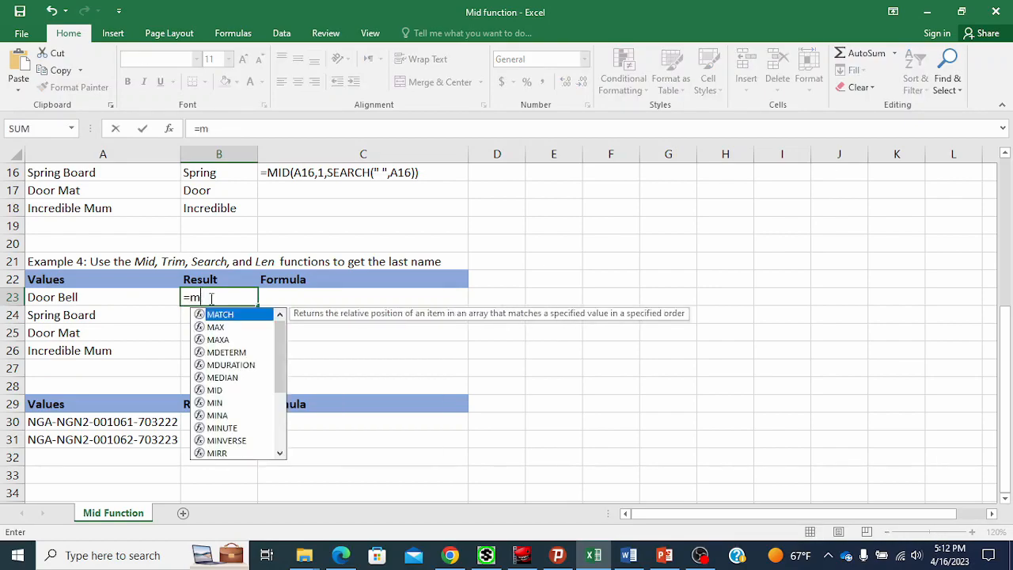
text(mid()
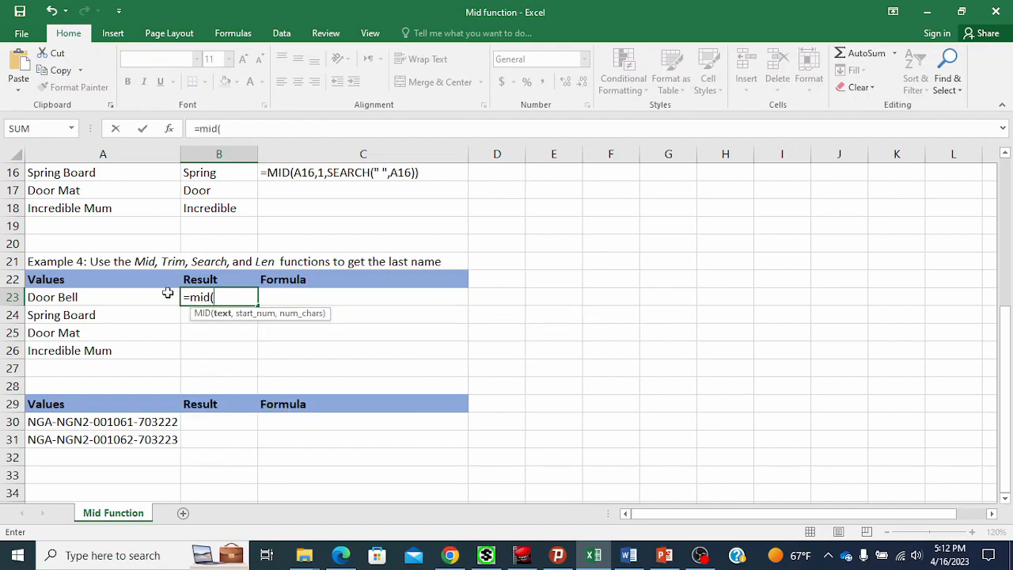
click(121, 297)
text(,)
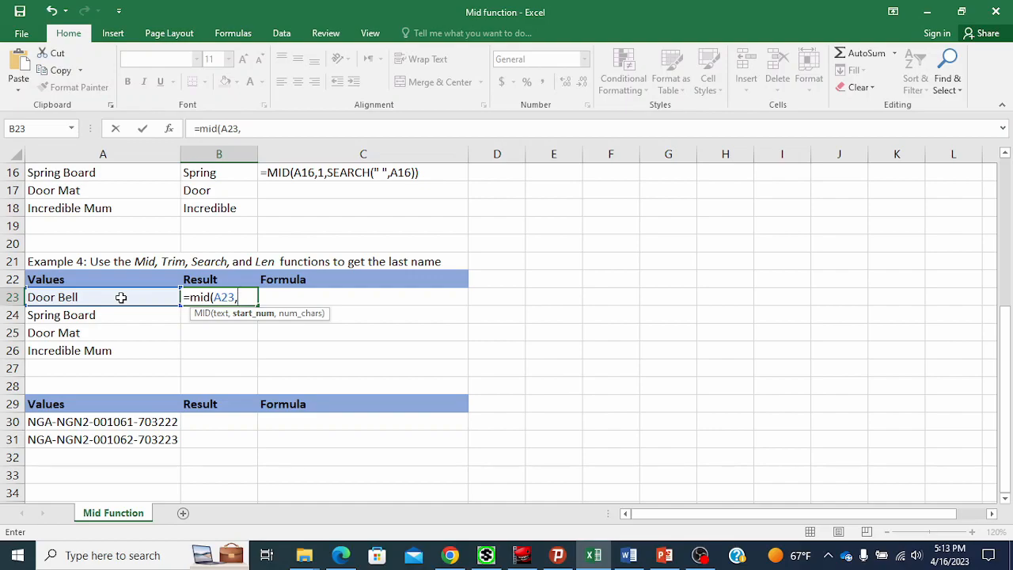
text(6,)
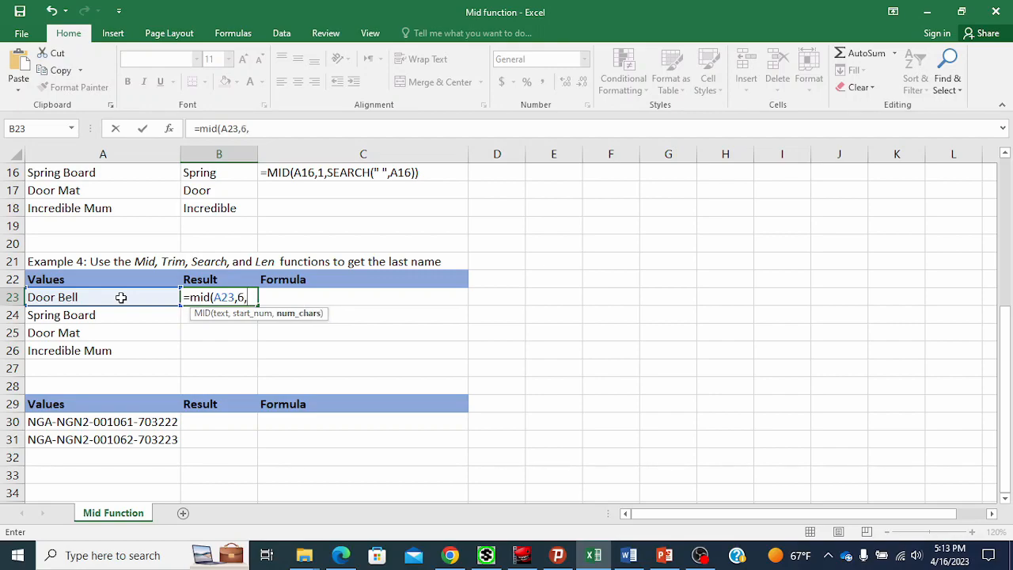
text(4))
key(Return)
Fill B23's formula down to B26 and compare each result with its value in column A.
click(217, 297)
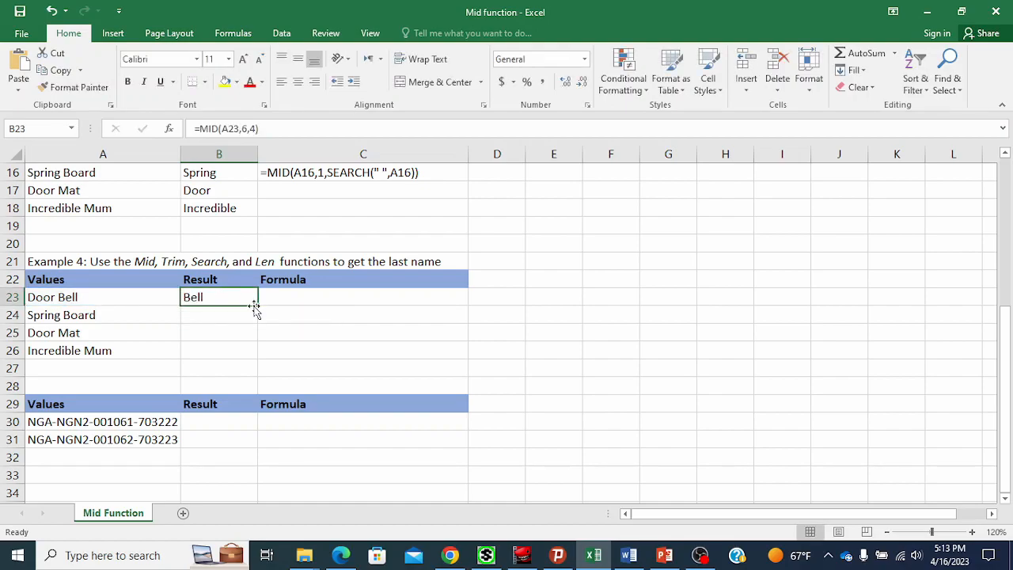
drag(256, 303, 245, 364)
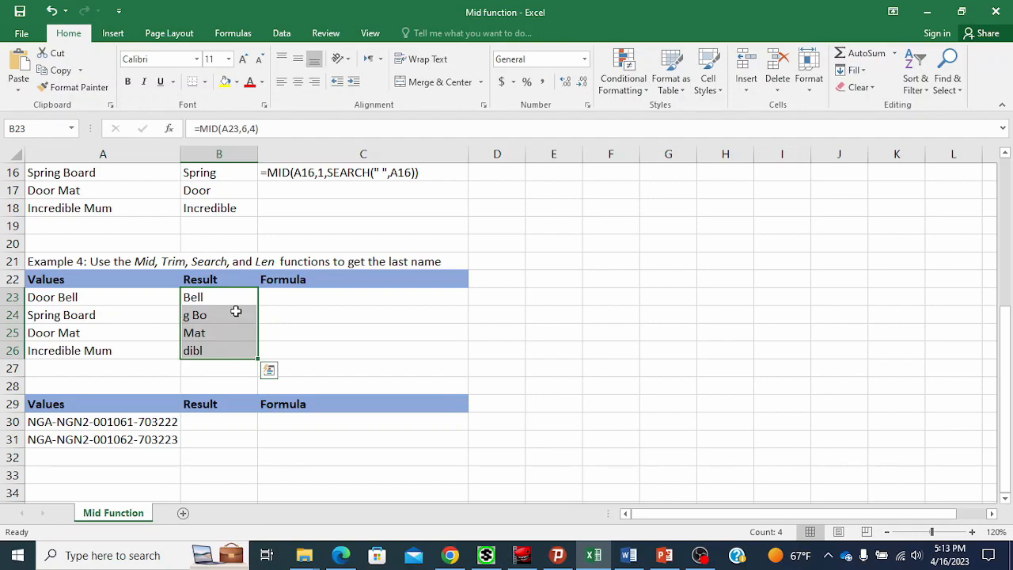
drag(127, 315, 131, 352)
drag(226, 316, 219, 346)
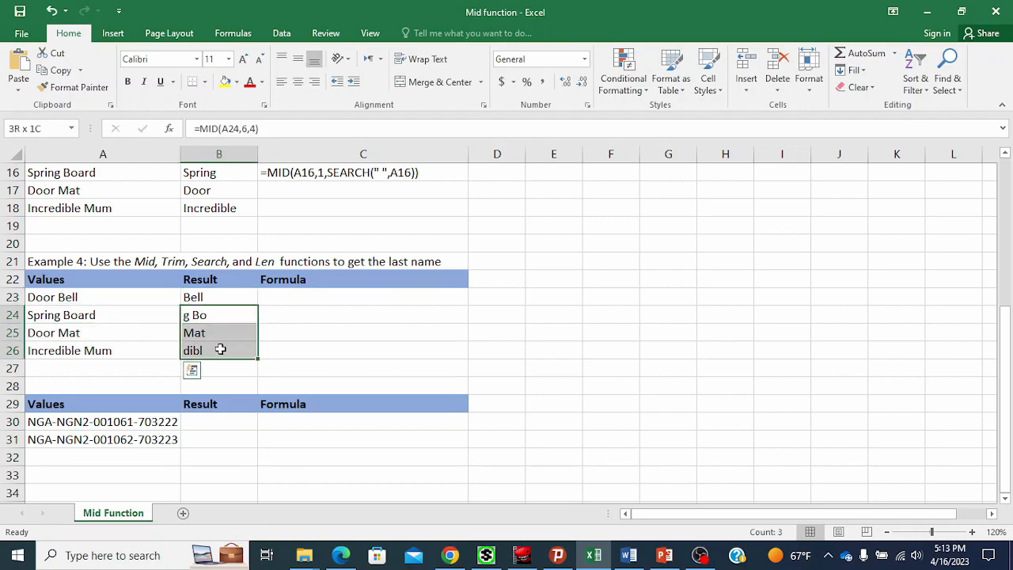
click(225, 331)
click(226, 317)
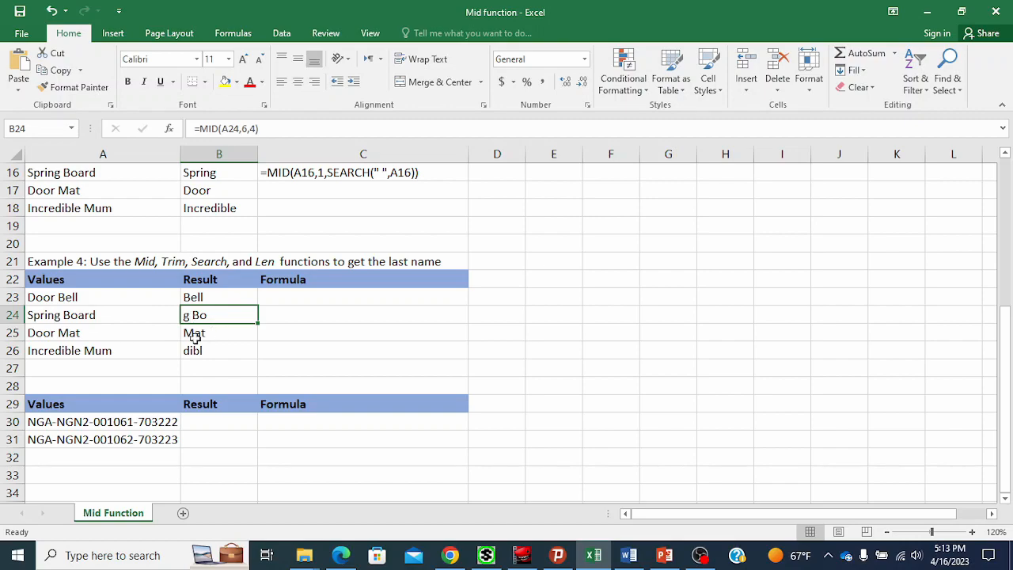
click(146, 354)
click(209, 346)
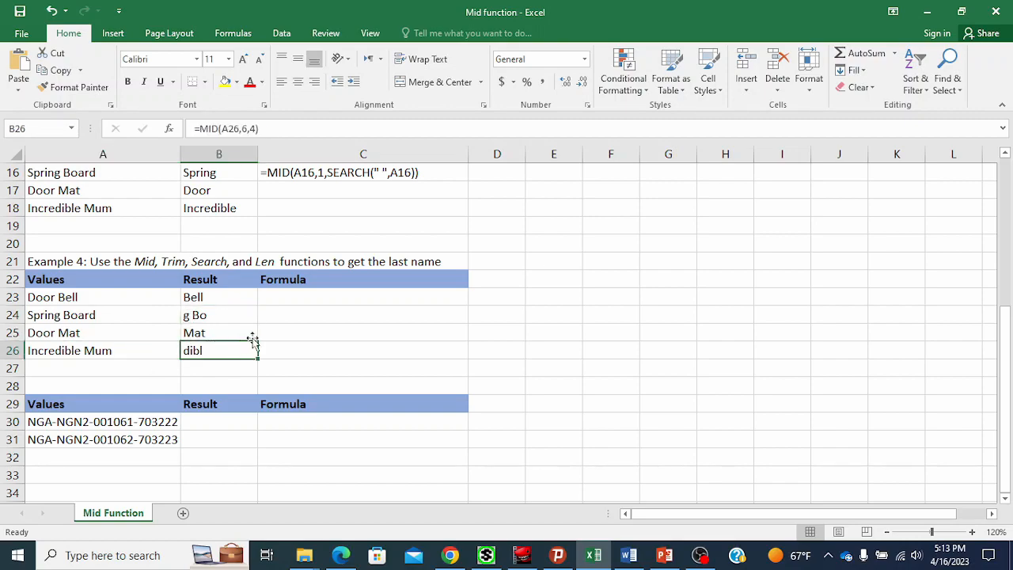
click(233, 297)
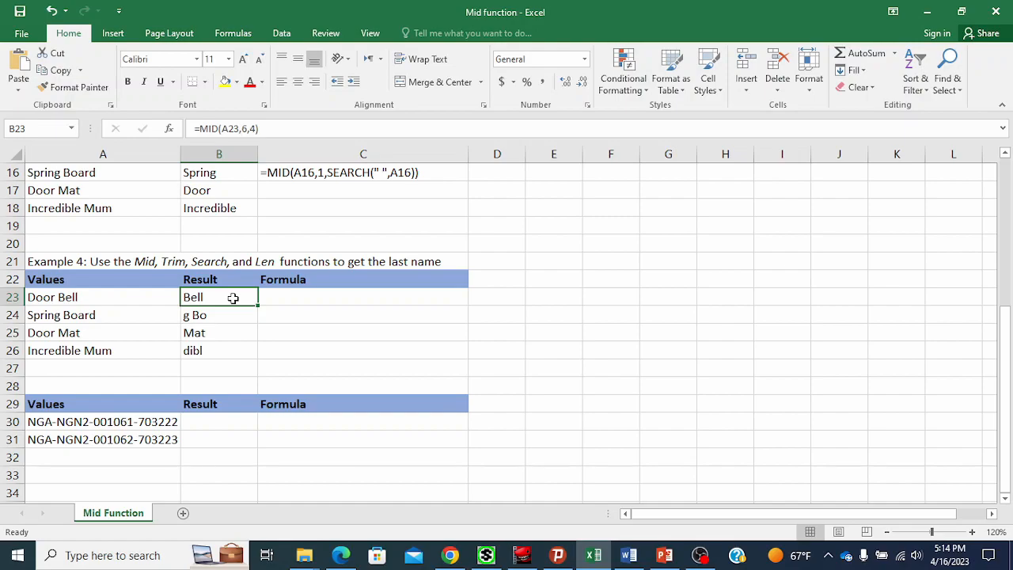
Replace the start position in B23's formula with SEARCH(" ",A23), giving =MID(A23,SEARCH(" ",A23),4).
scroll(233, 298, up, 3)
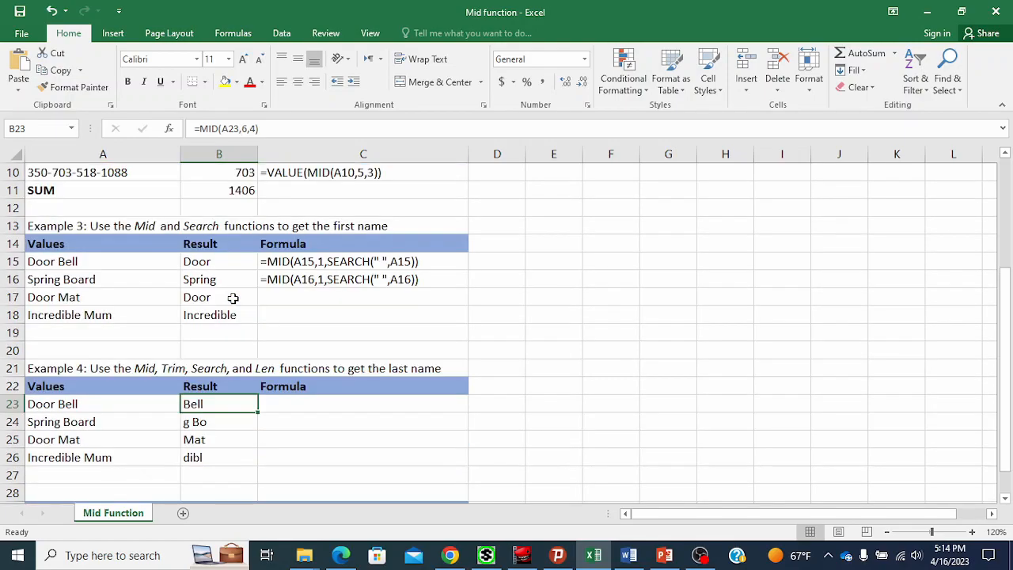
click(213, 337)
scroll(224, 366, down, 3)
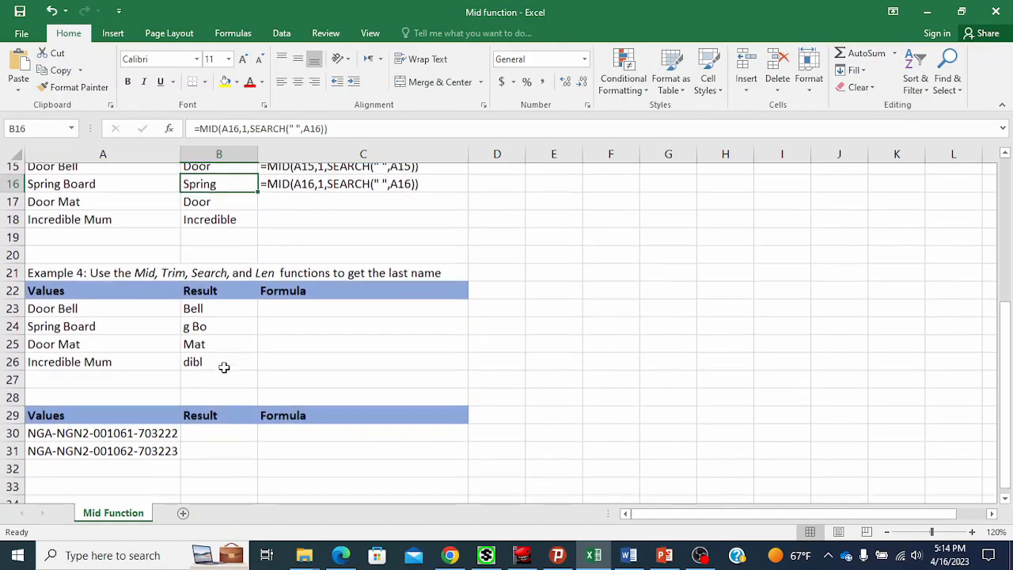
click(224, 305)
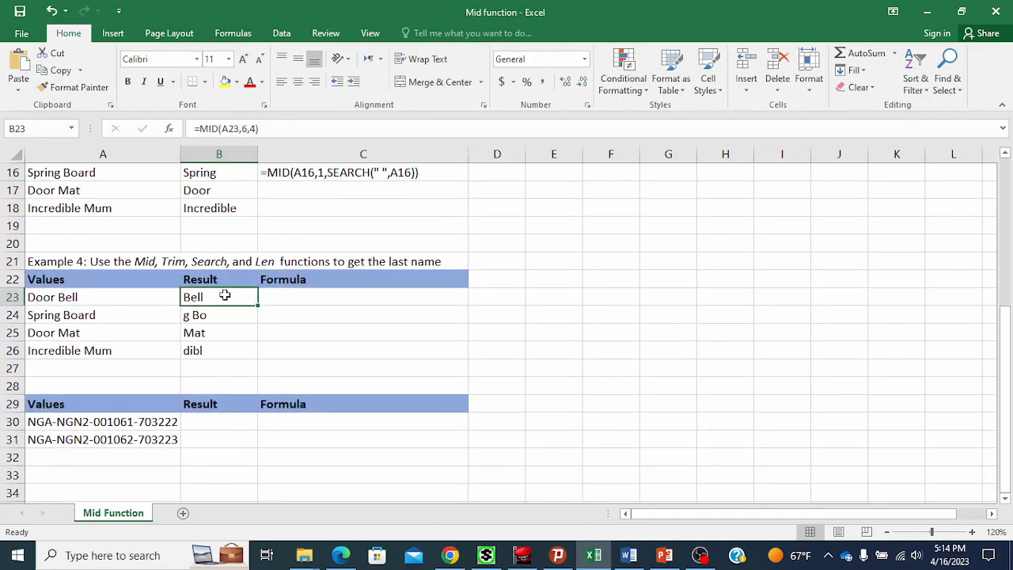
double_click(226, 297)
click(246, 298)
key(BackSpace)
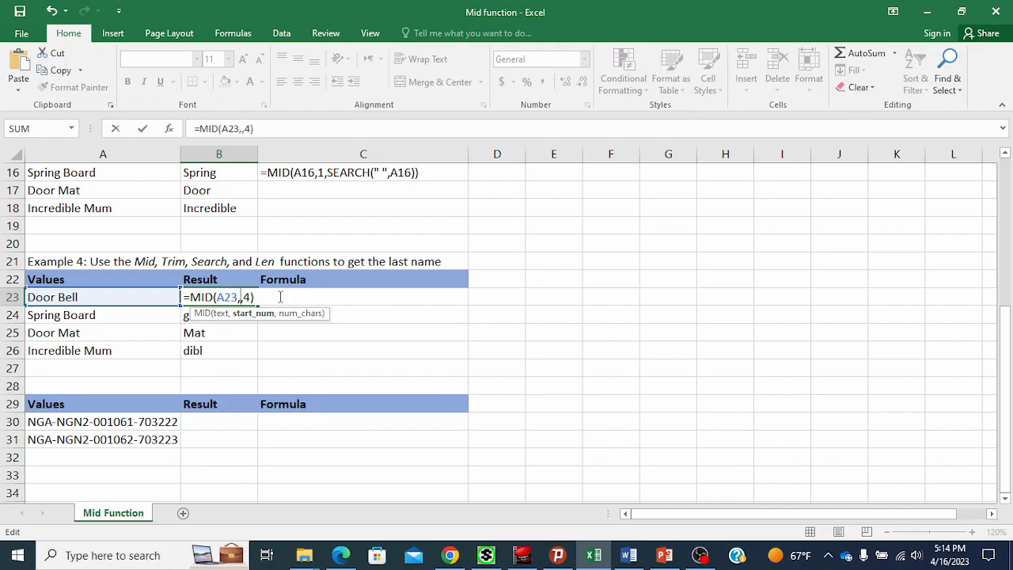
text(sear)
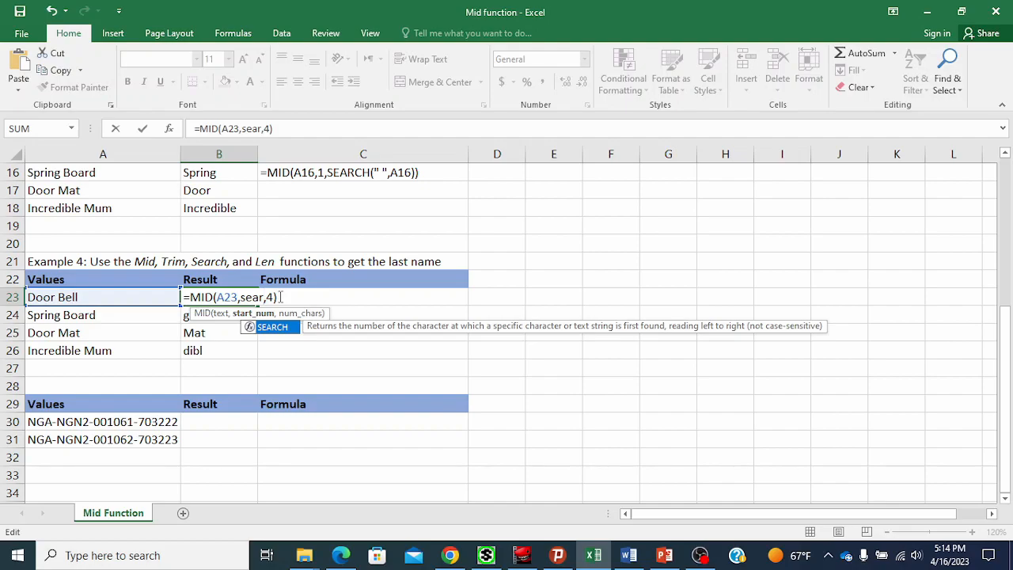
text(ch()
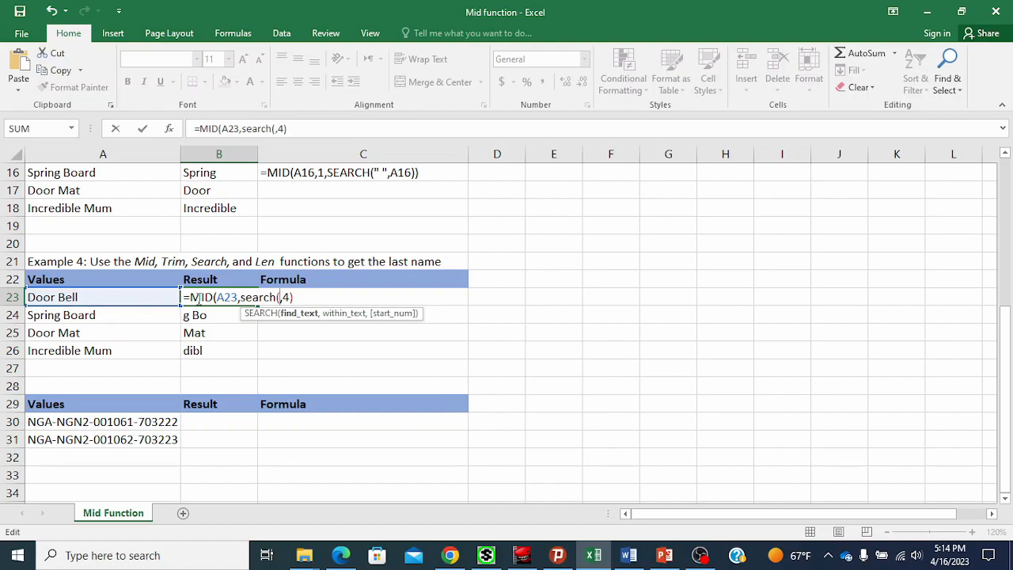
text(" ")
text(,)
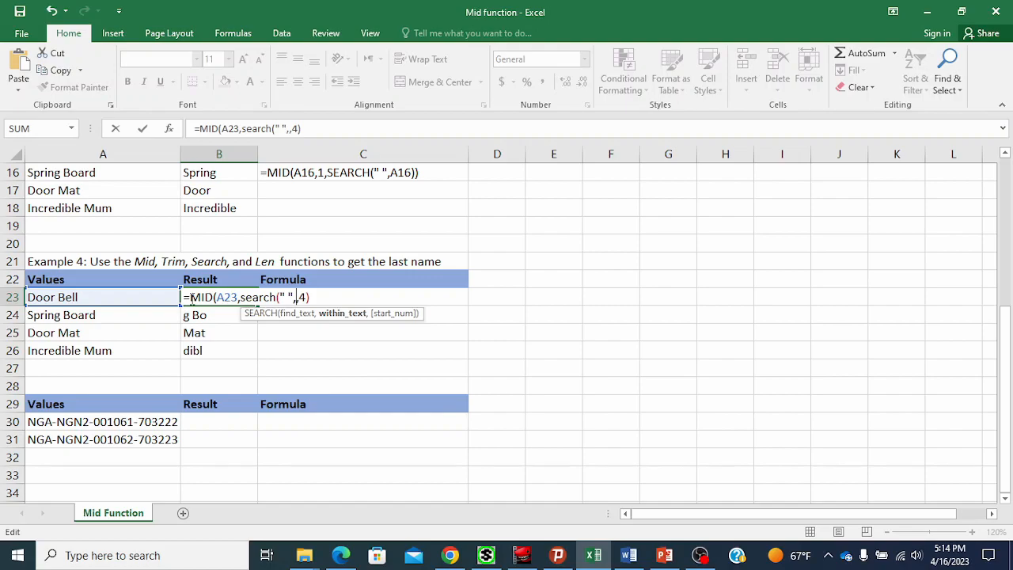
click(84, 297)
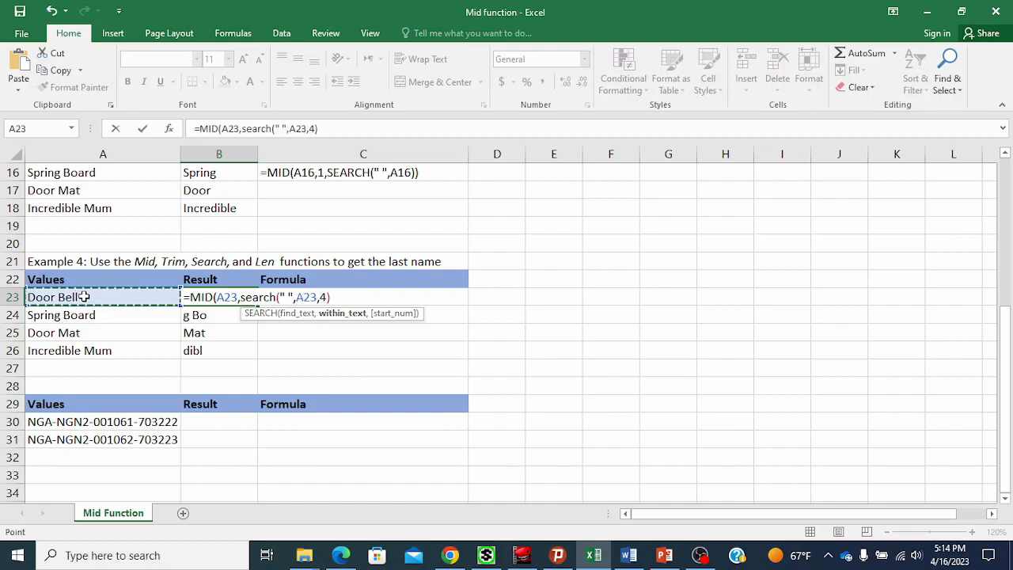
text())
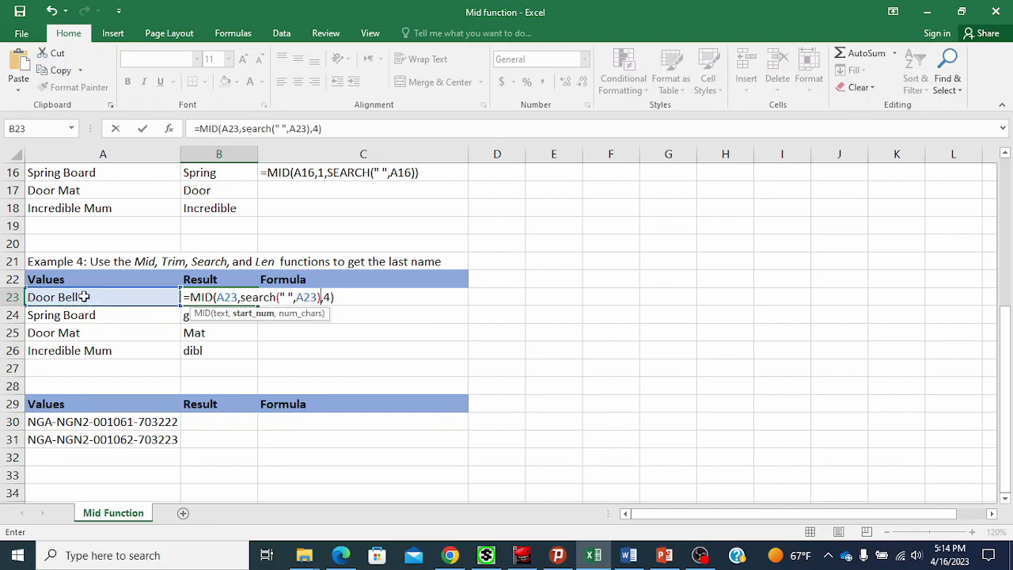
key(Return)
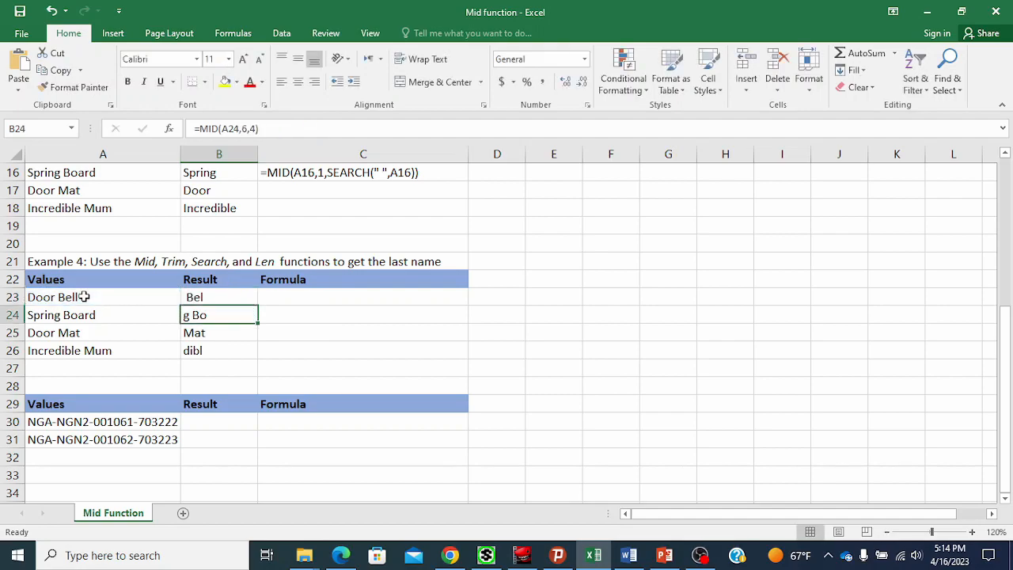
Fill B23's updated formula down to B26.
click(215, 296)
drag(260, 304, 247, 363)
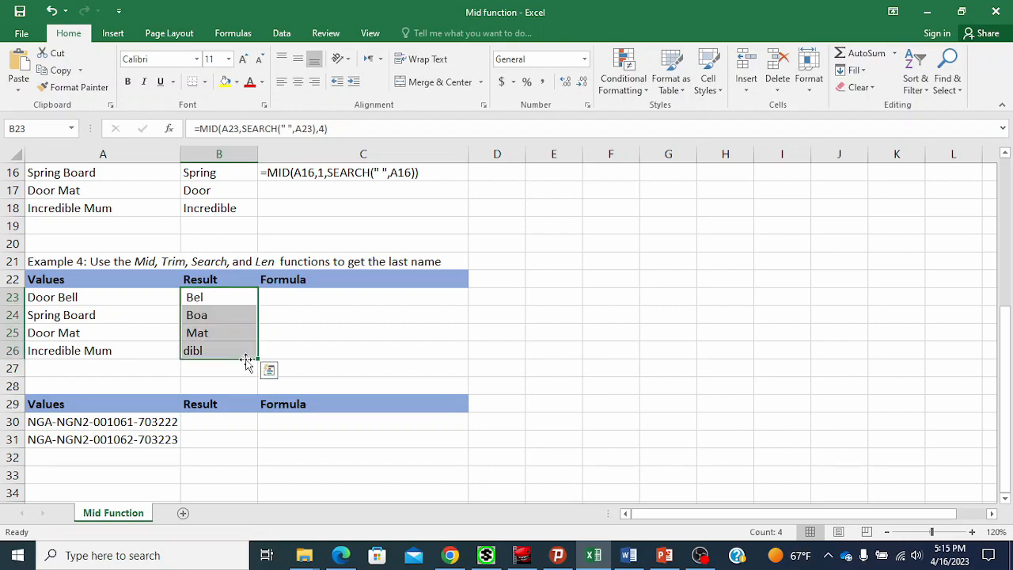
click(233, 294)
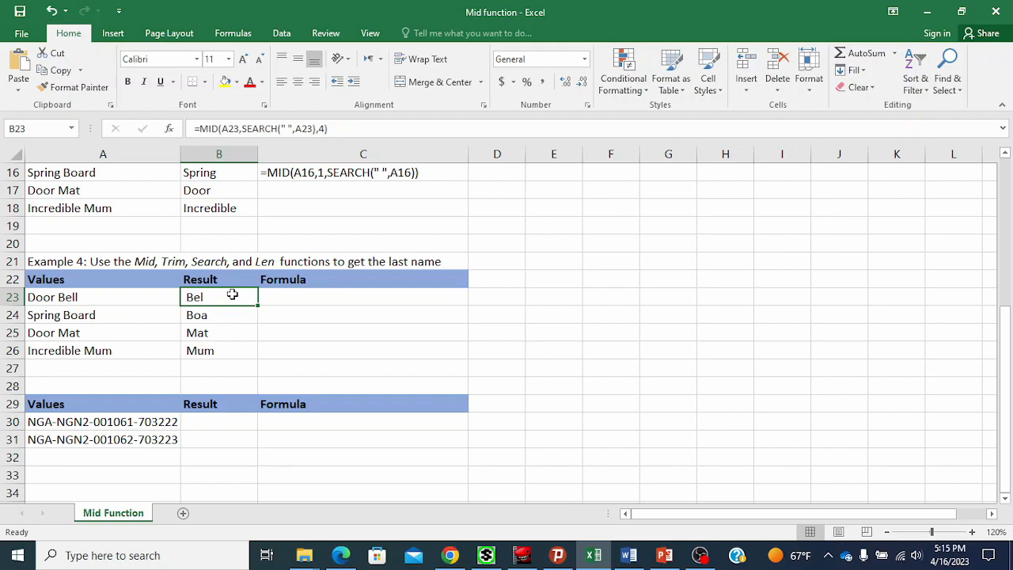
Replace the character count in B23's formula with LEN(A23), giving =MID(A23,SEARCH(" ",A23),LEN(A23)).
double_click(232, 294)
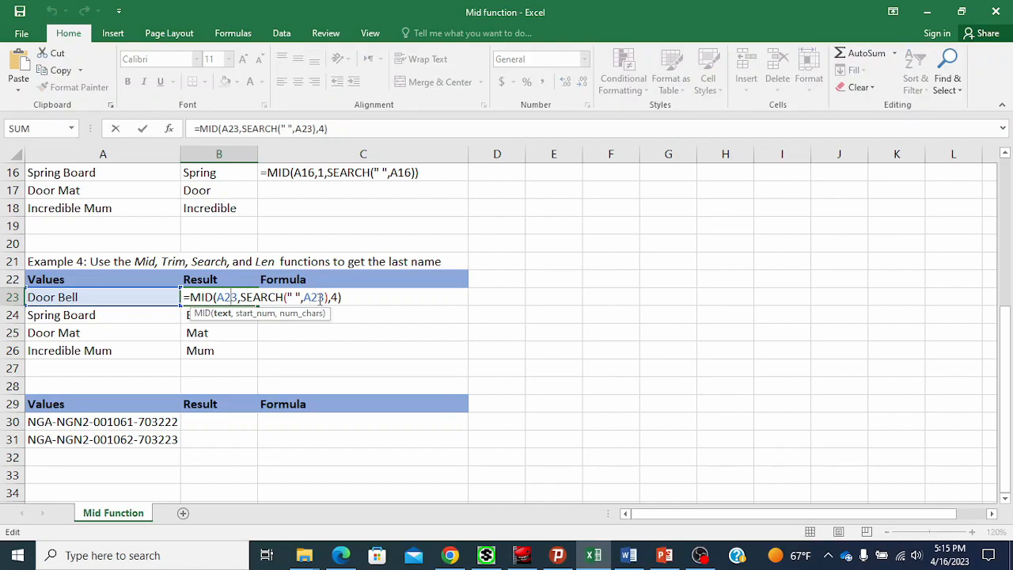
key(Return)
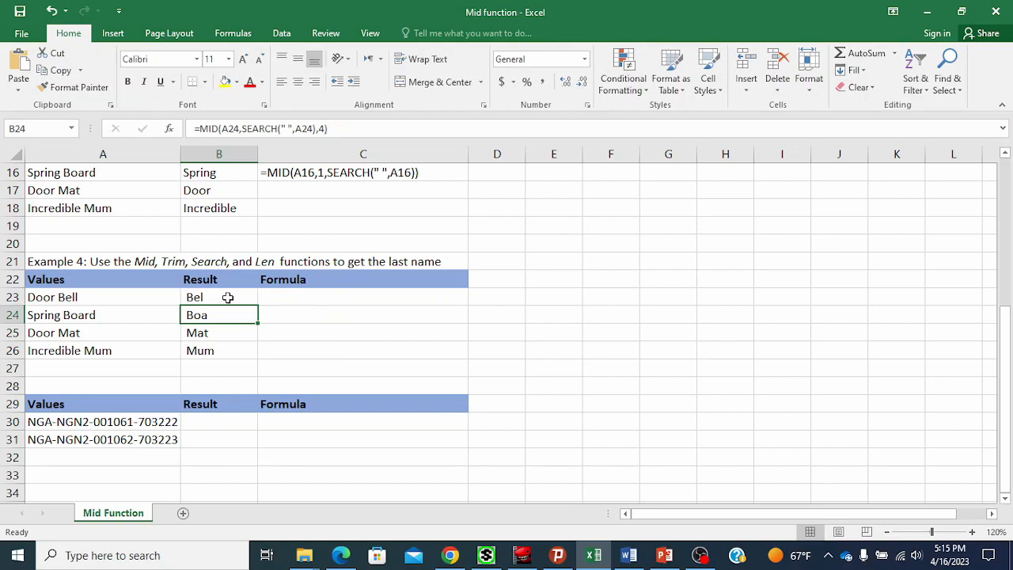
click(194, 295)
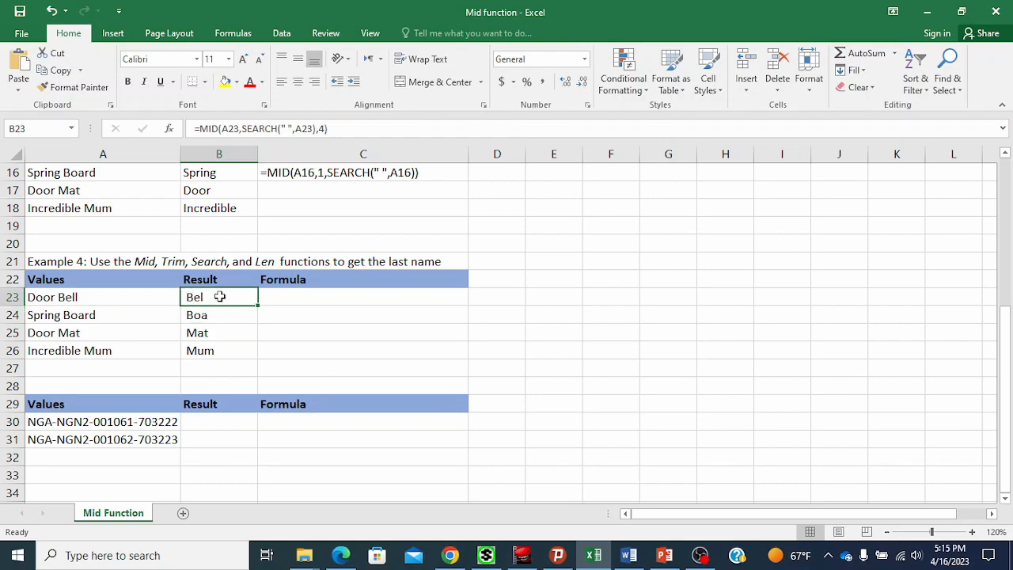
double_click(218, 295)
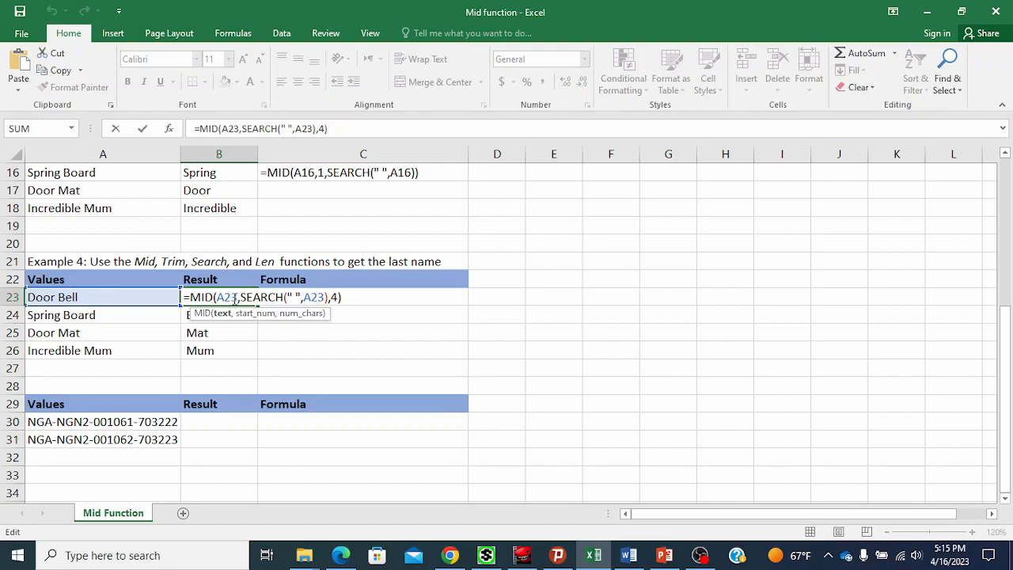
click(336, 298)
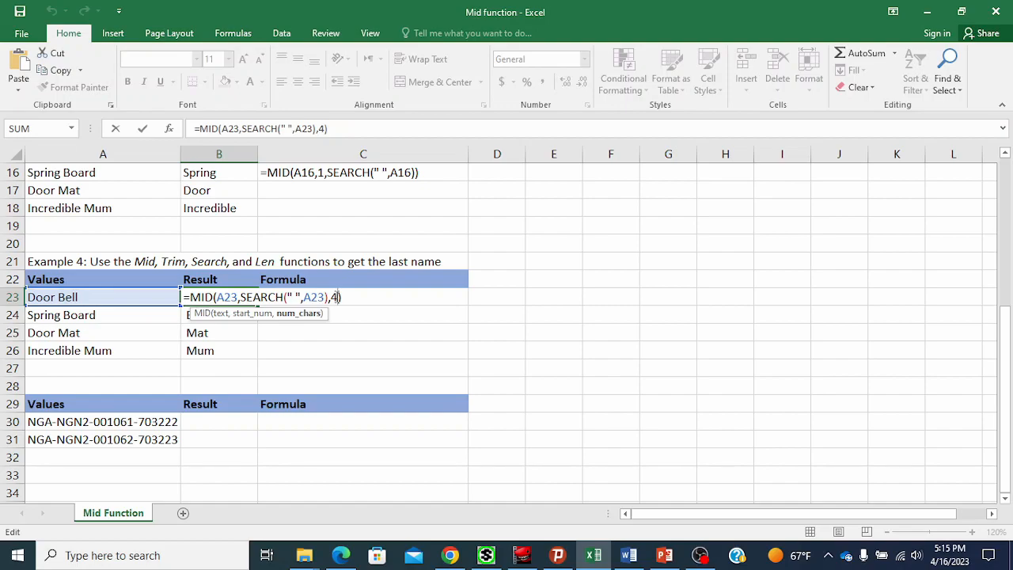
key(Return)
click(219, 298)
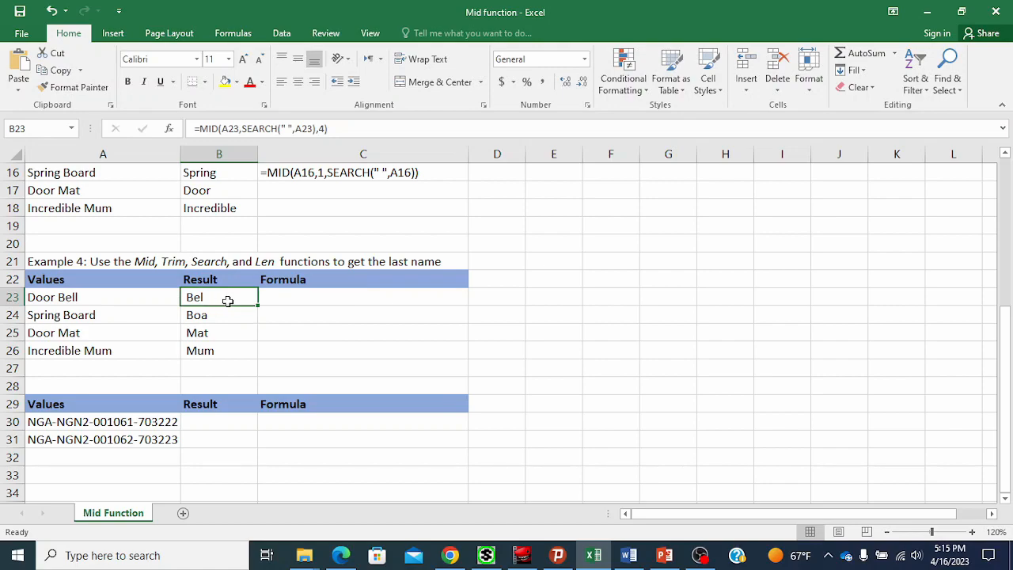
double_click(226, 299)
click(331, 298)
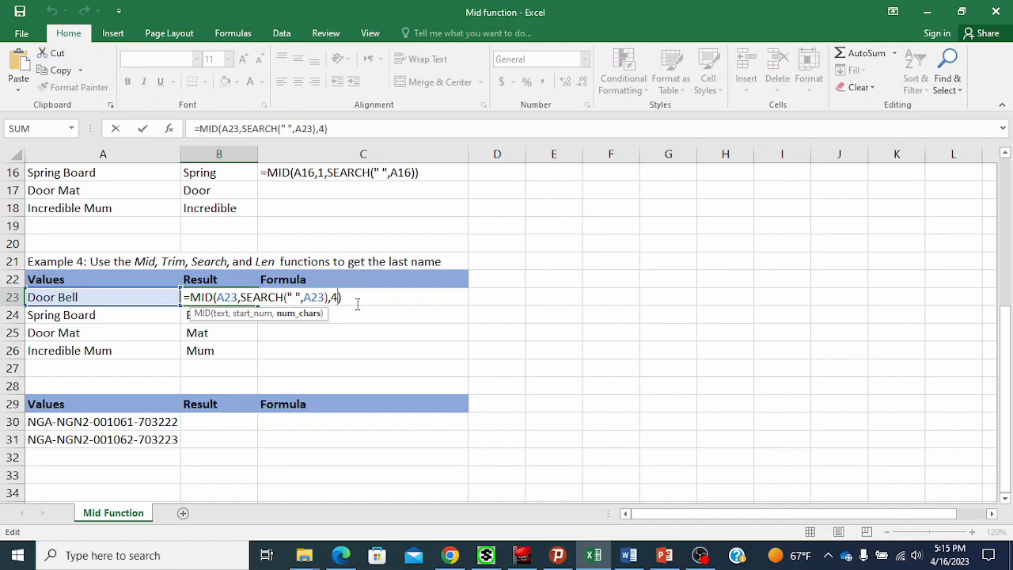
key(BackSpace)
text(len)
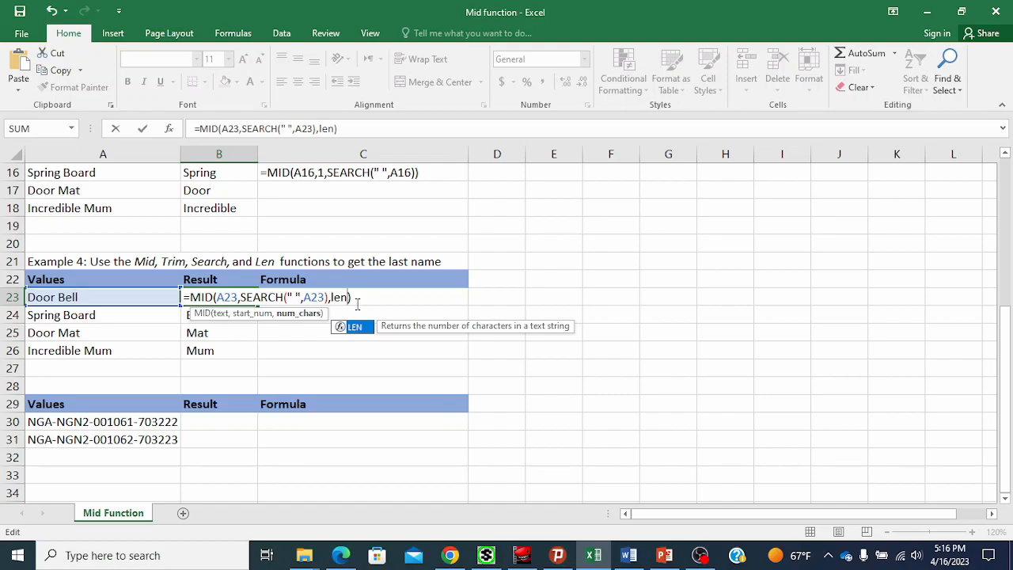
text(()
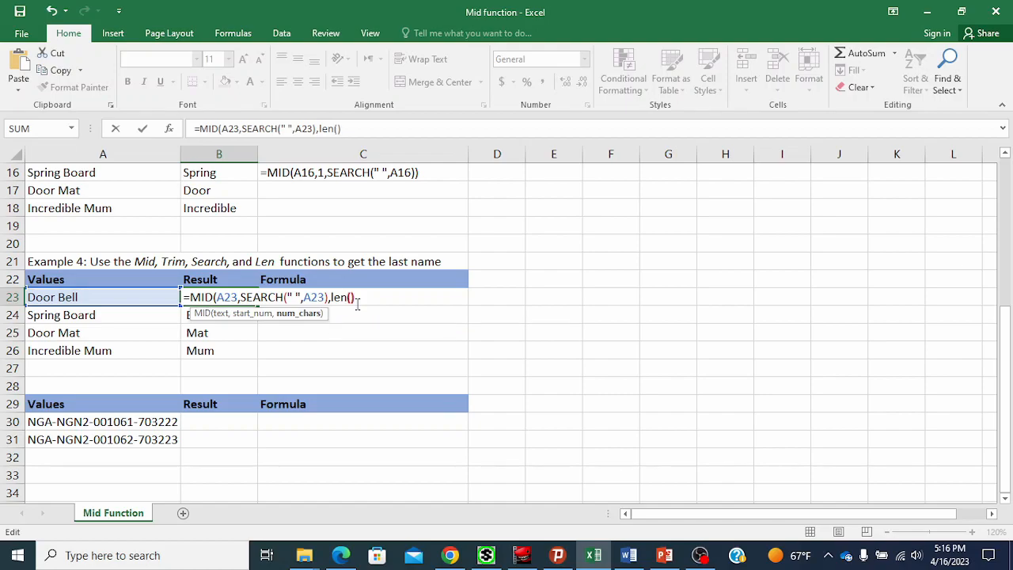
key(Left)
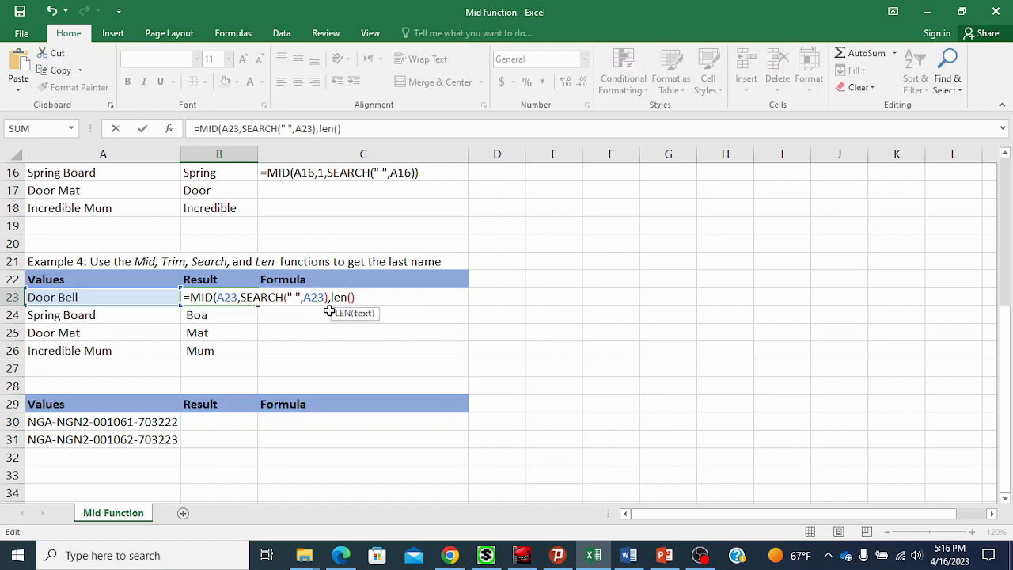
click(155, 295)
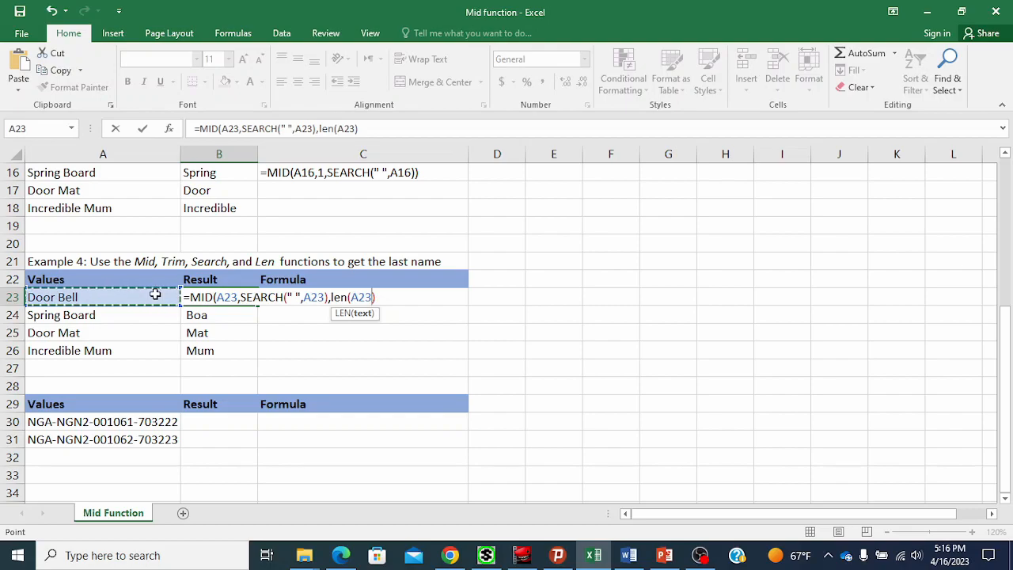
text())
key(Return)
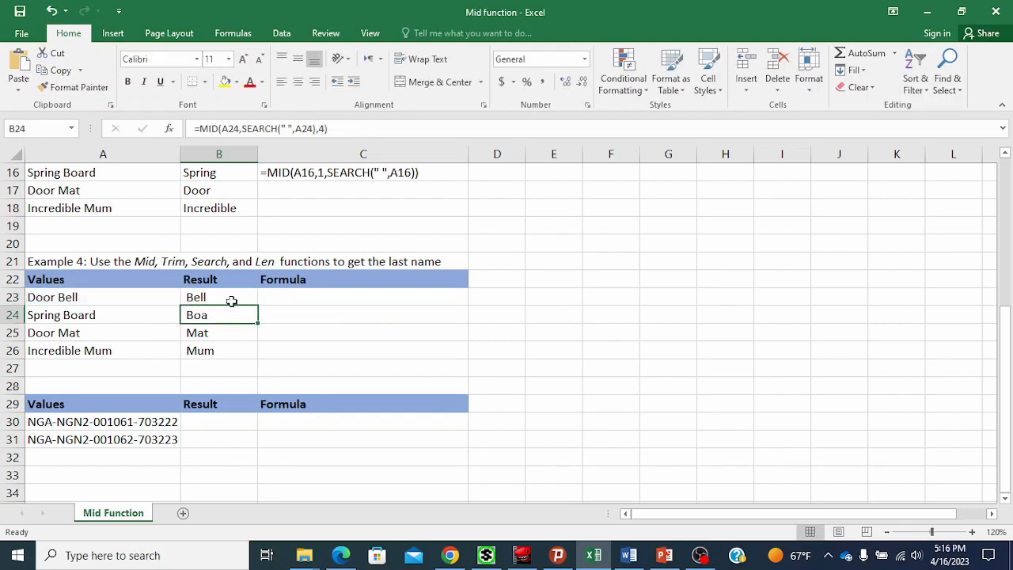
Fill B23's LEN-based formula down to B26.
click(228, 301)
drag(255, 304, 256, 357)
click(239, 337)
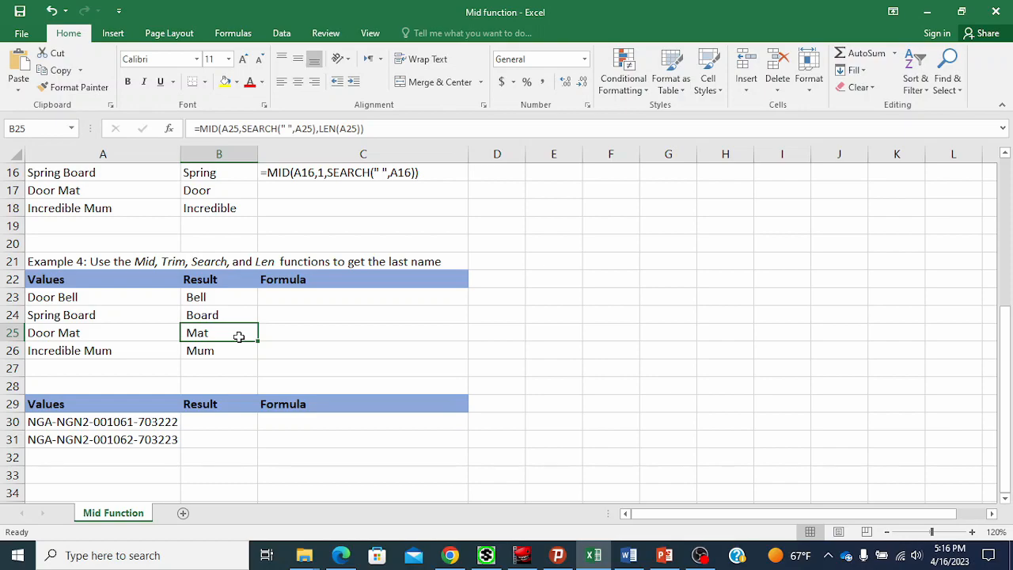
Compare the last-name results in B23:B26 with the first-name results in B15:B18.
click(230, 291)
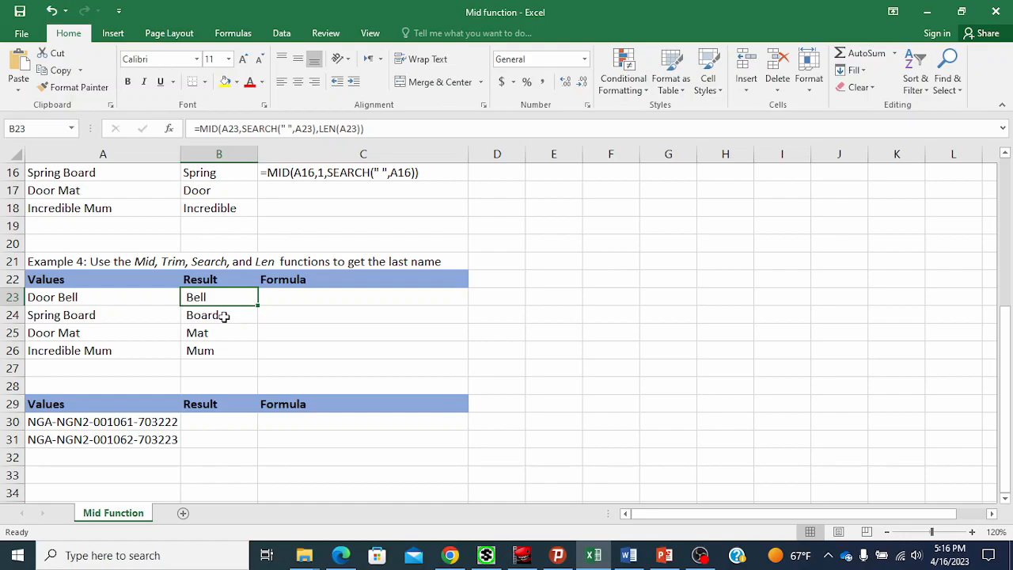
drag(226, 298, 222, 353)
click(222, 338)
scroll(222, 338, up, 3)
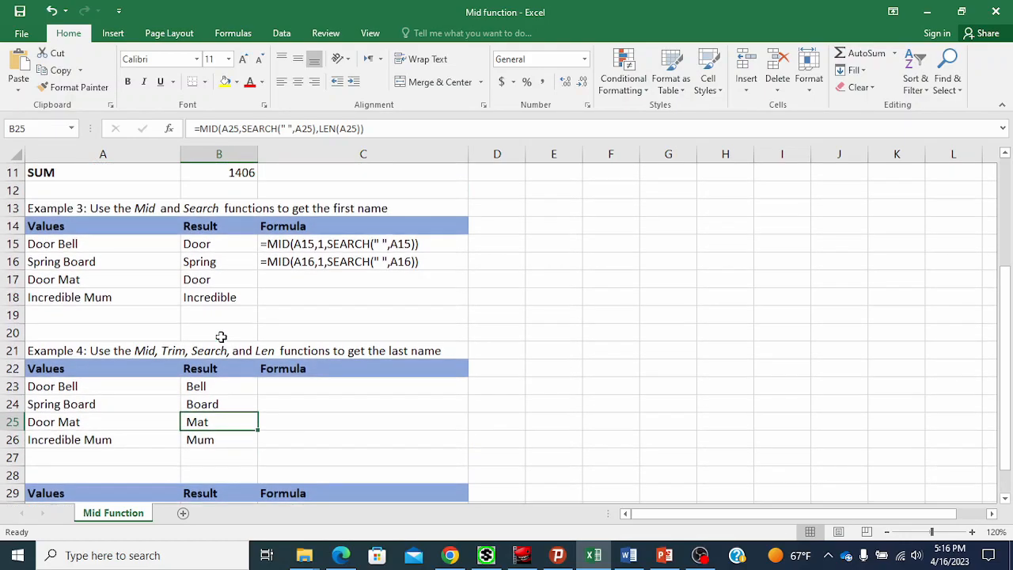
click(220, 321)
drag(220, 321, 221, 369)
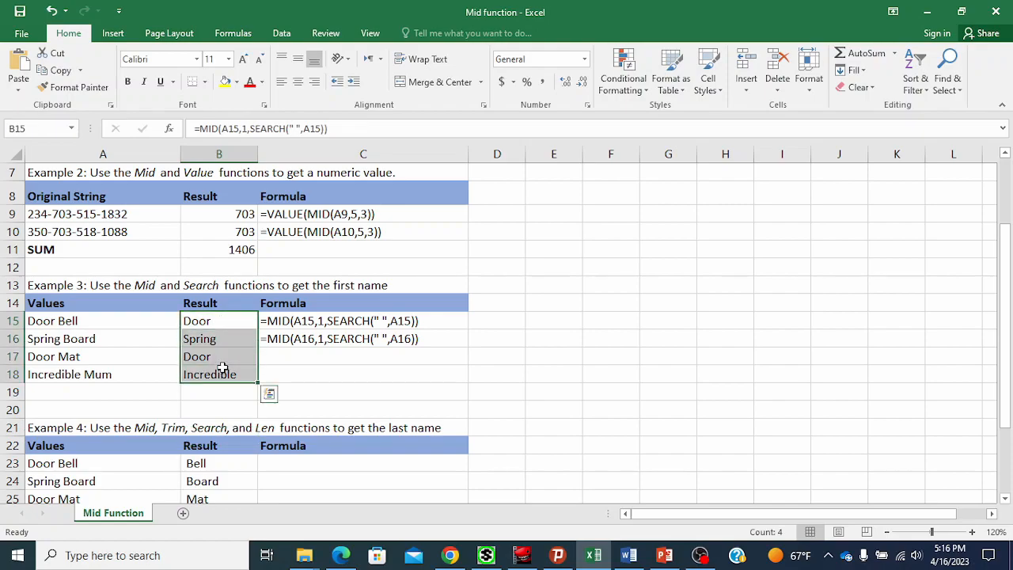
scroll(222, 369, down, 2)
click(219, 353)
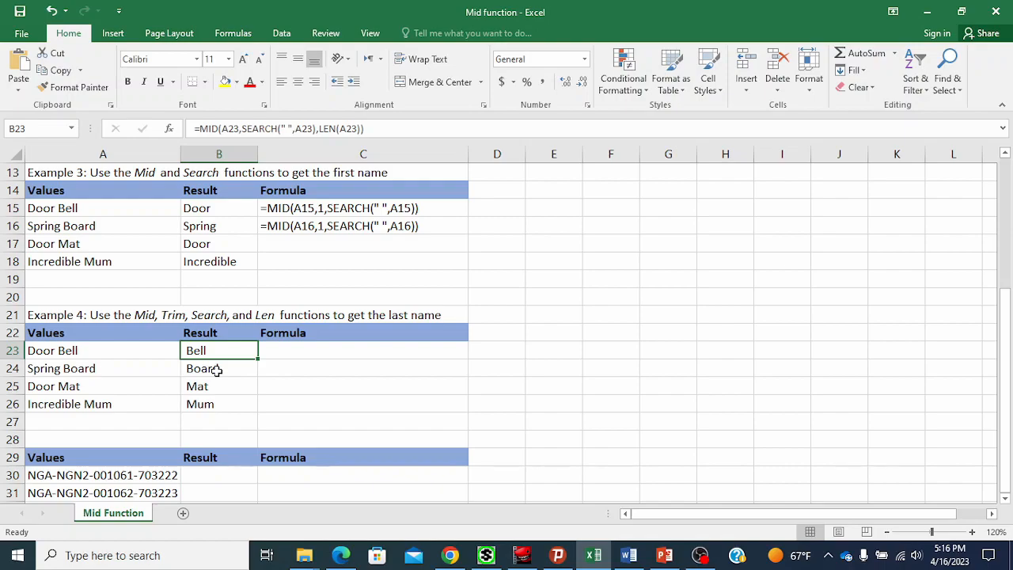
scroll(216, 362, down, 1)
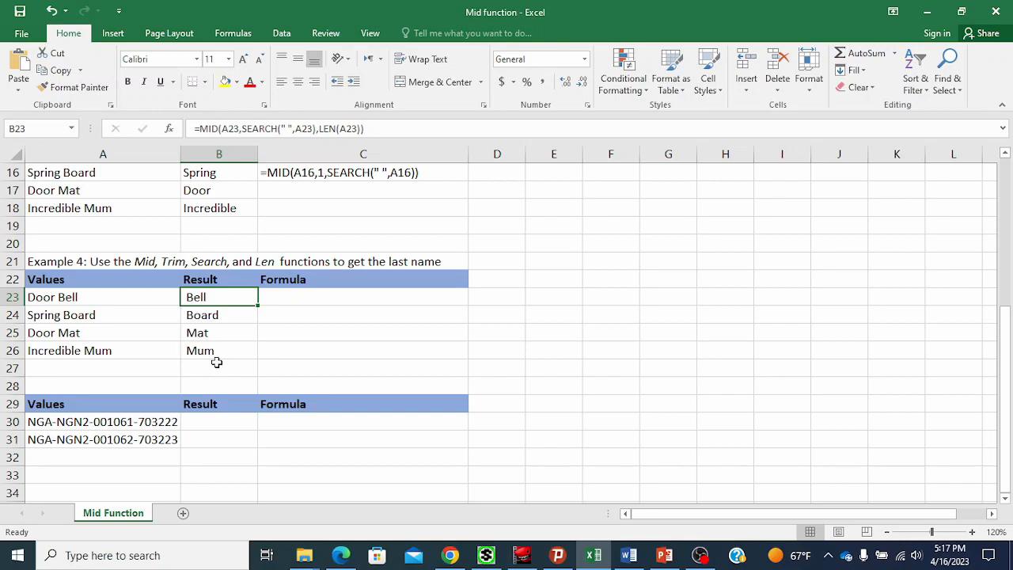
Wrap B23's formula in TRIM, giving =TRIM(MID(A23,SEARCH(" ",A23),LEN(A23))).
double_click(202, 297)
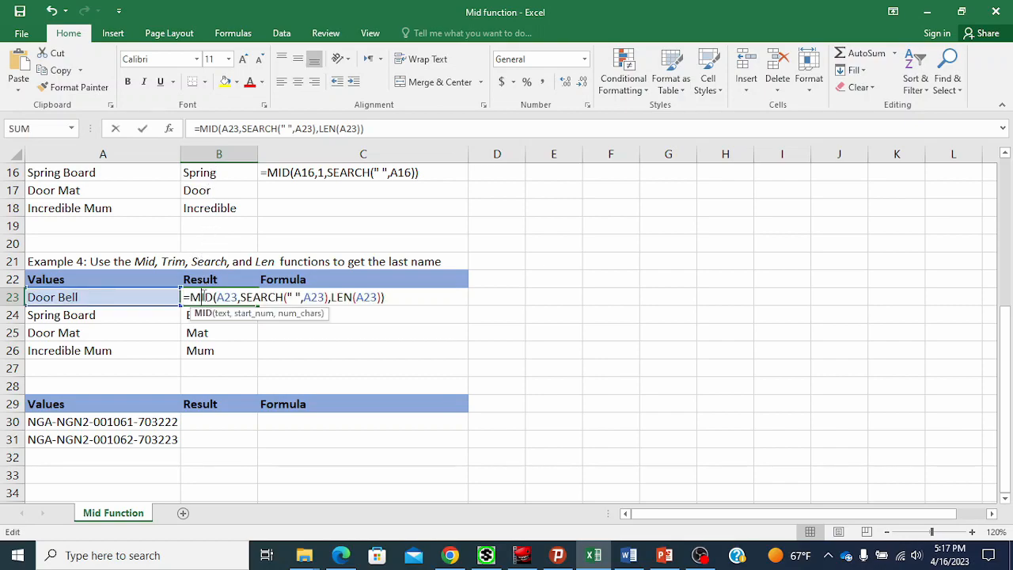
click(193, 297)
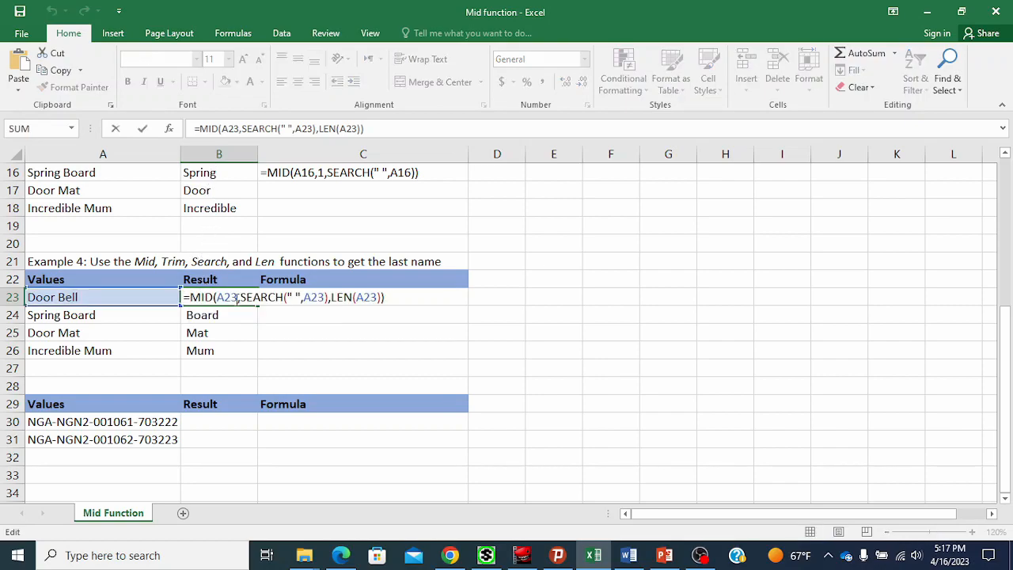
text(TRIM)
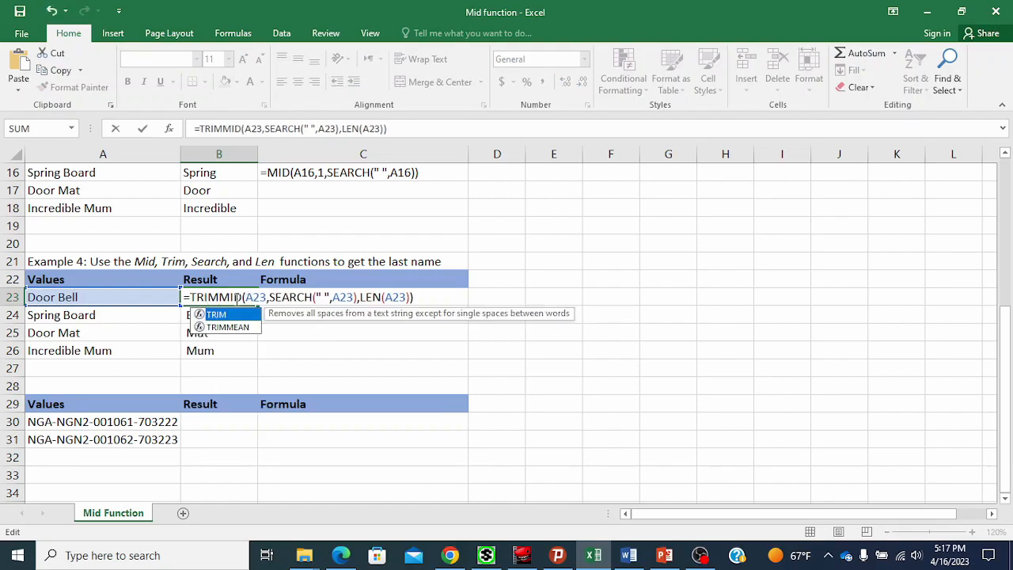
text(()
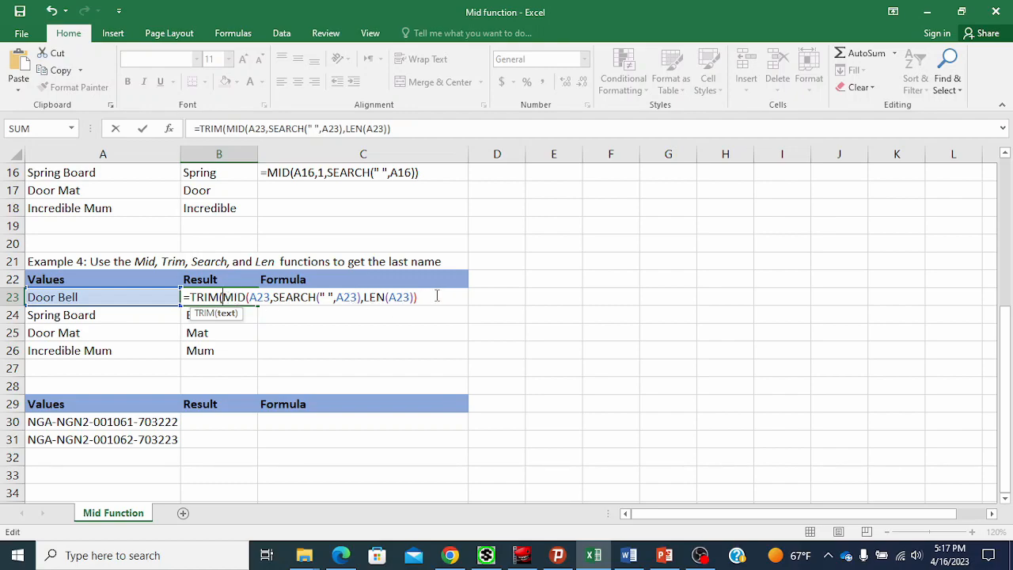
text())
key(Return)
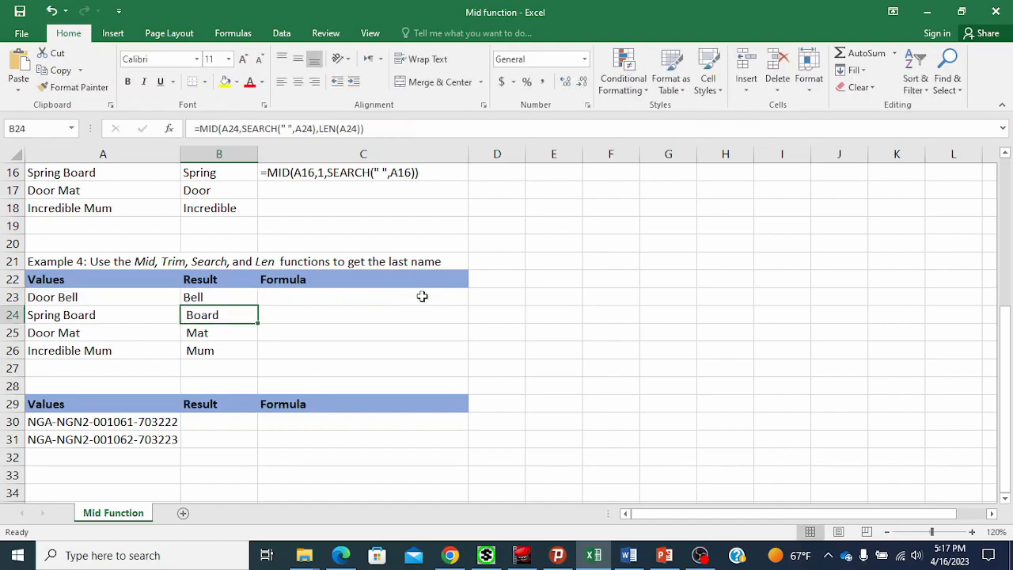
Fill B23's TRIM-wrapped formula down to B26.
click(235, 295)
drag(258, 309, 250, 358)
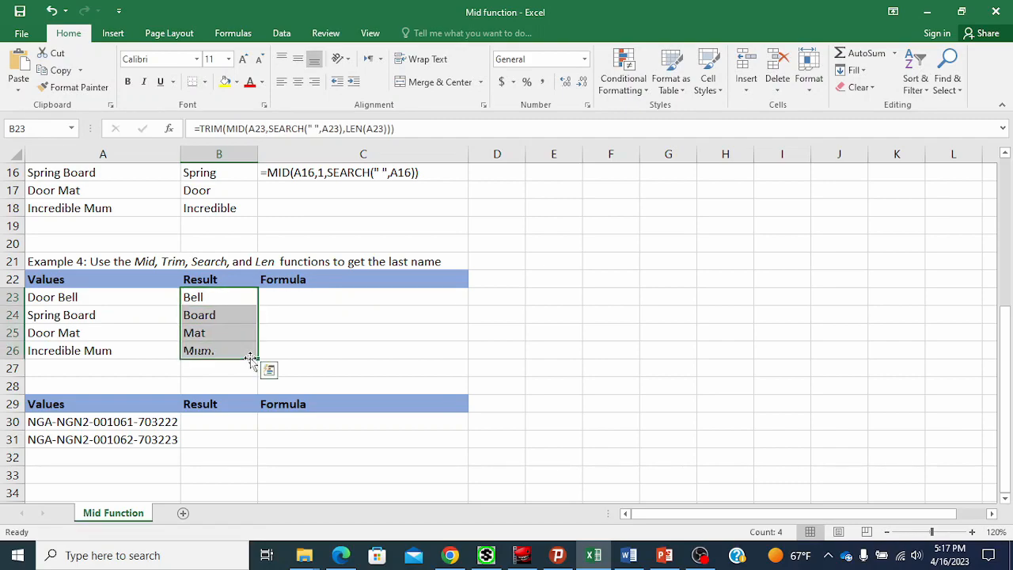
Copy B23's formula text and paste it as text into C23, widening column C to fit it.
click(238, 327)
drag(237, 303, 235, 345)
click(238, 302)
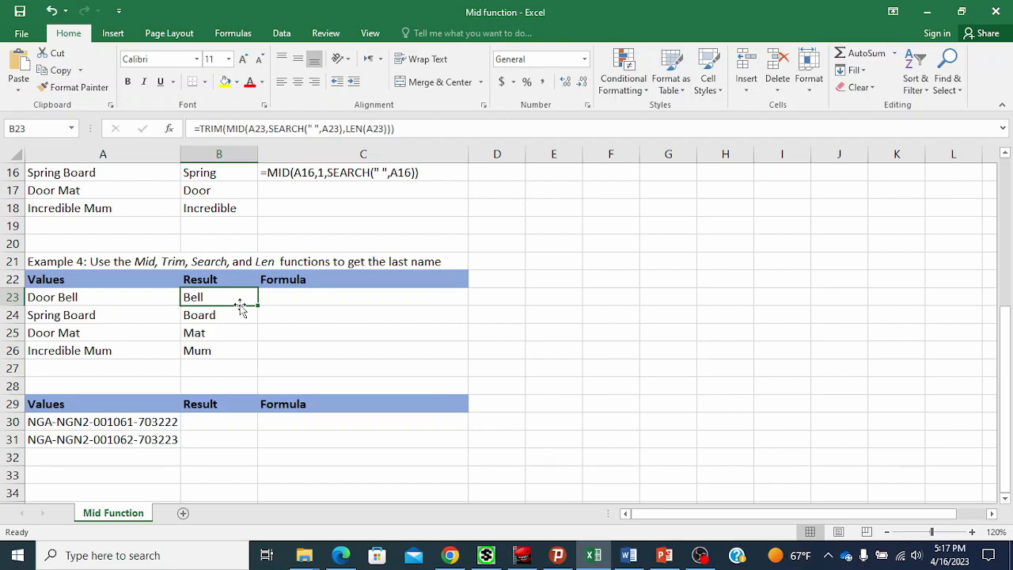
click(409, 129)
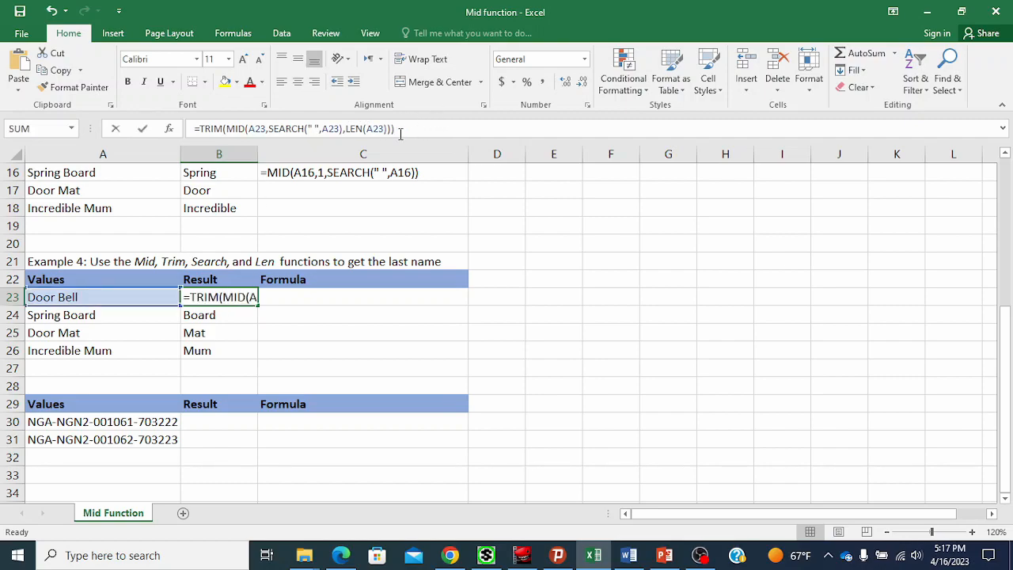
drag(394, 129, 194, 128)
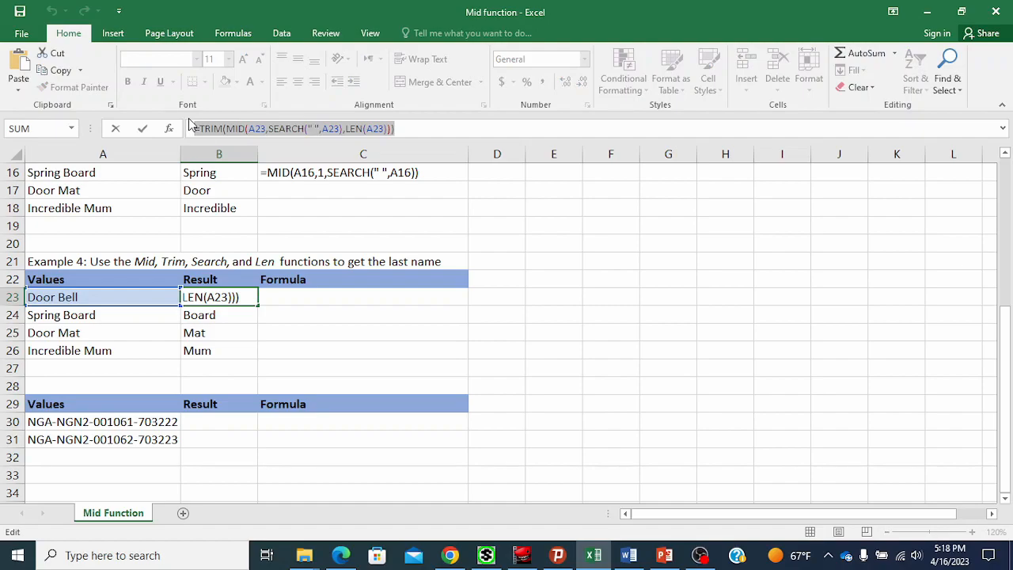
key(Escape)
click(317, 297)
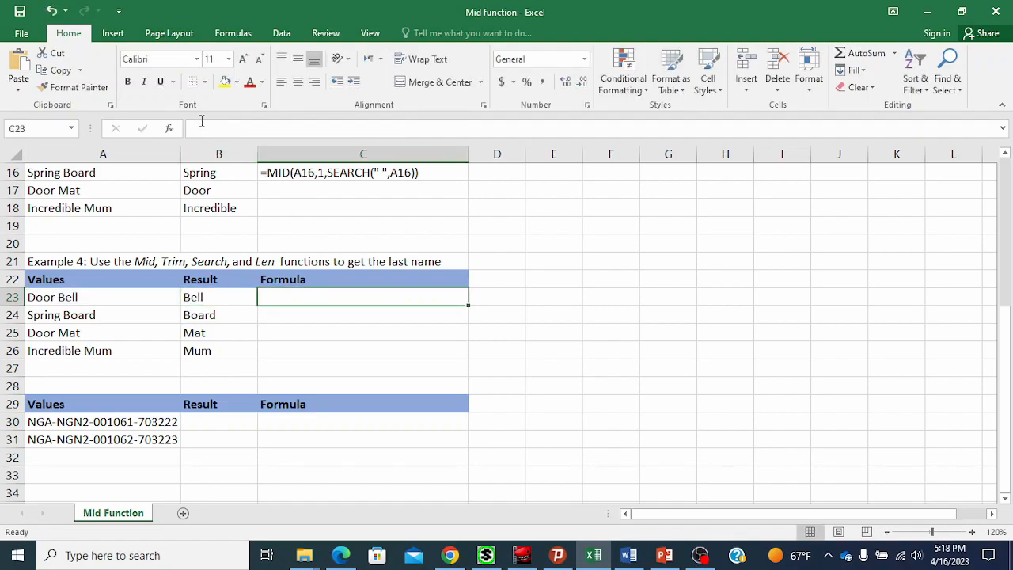
click(203, 131)
key(ctrl+v)
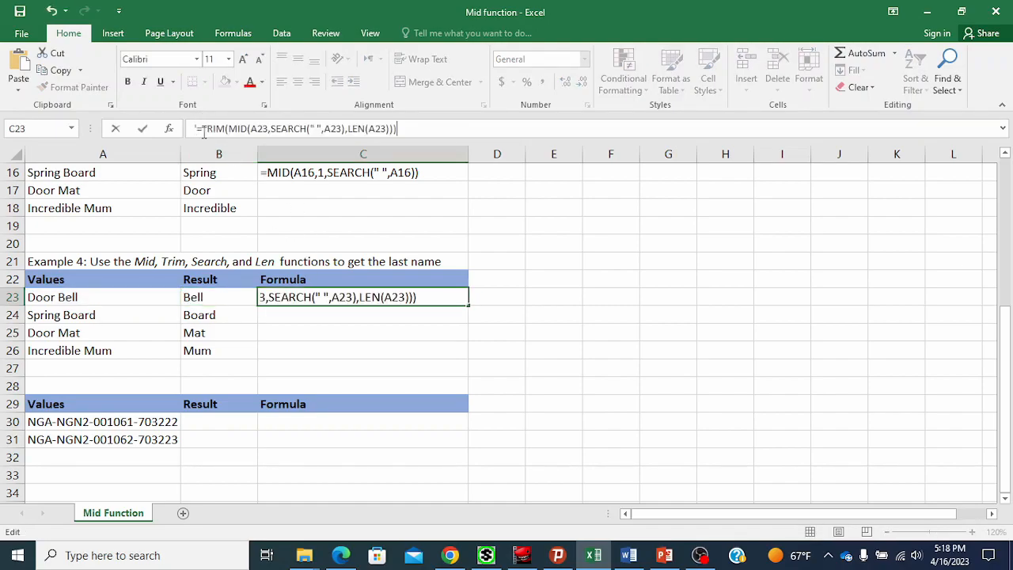
click(300, 327)
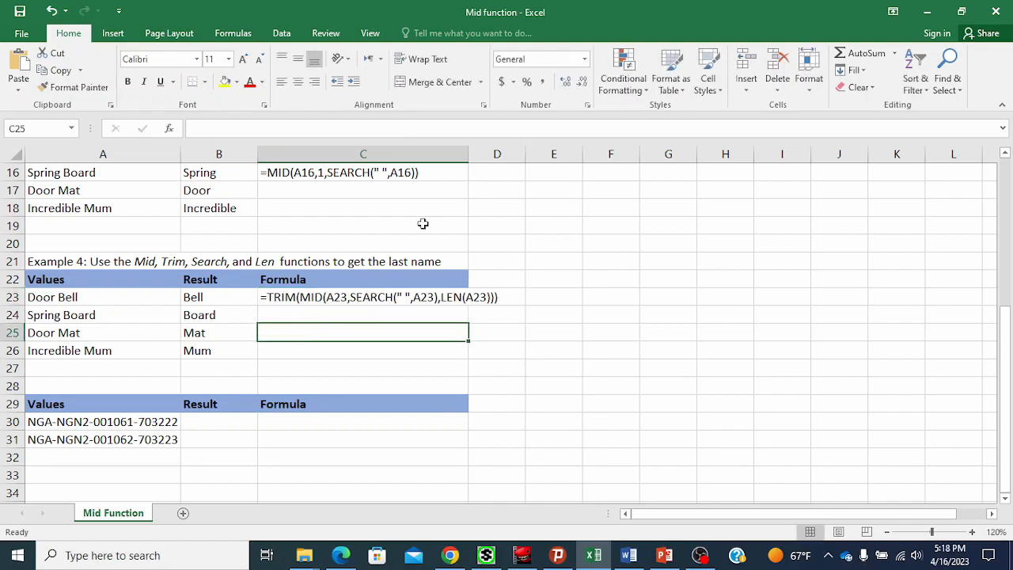
drag(467, 154, 508, 164)
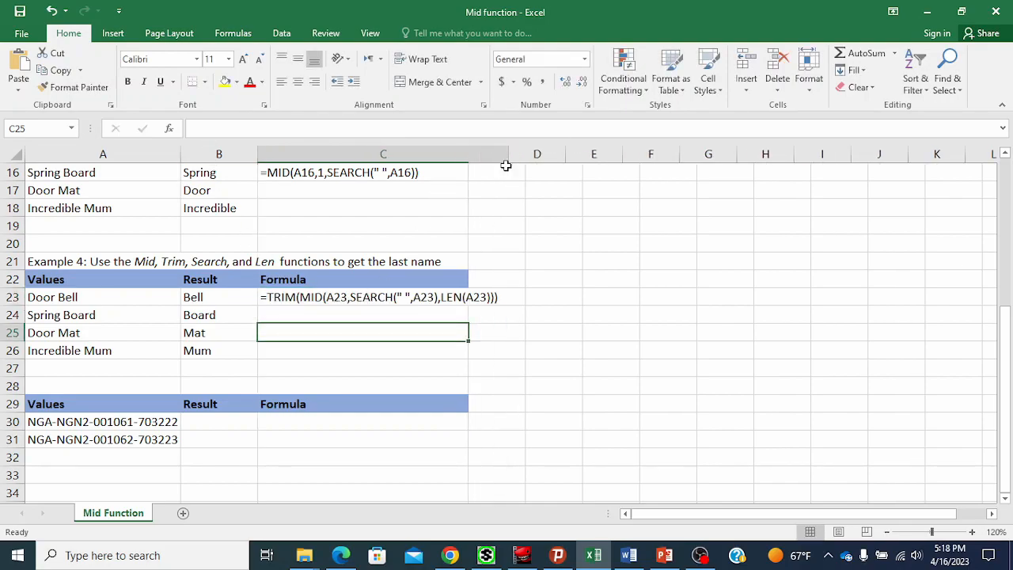
click(287, 297)
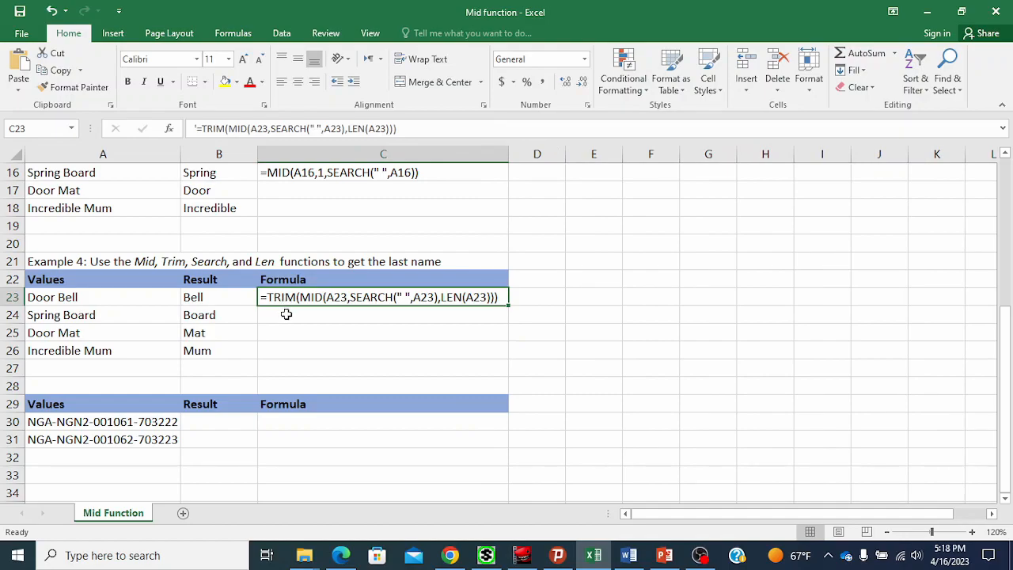
Copy B24's formula text and enter it as text in C24.
click(191, 317)
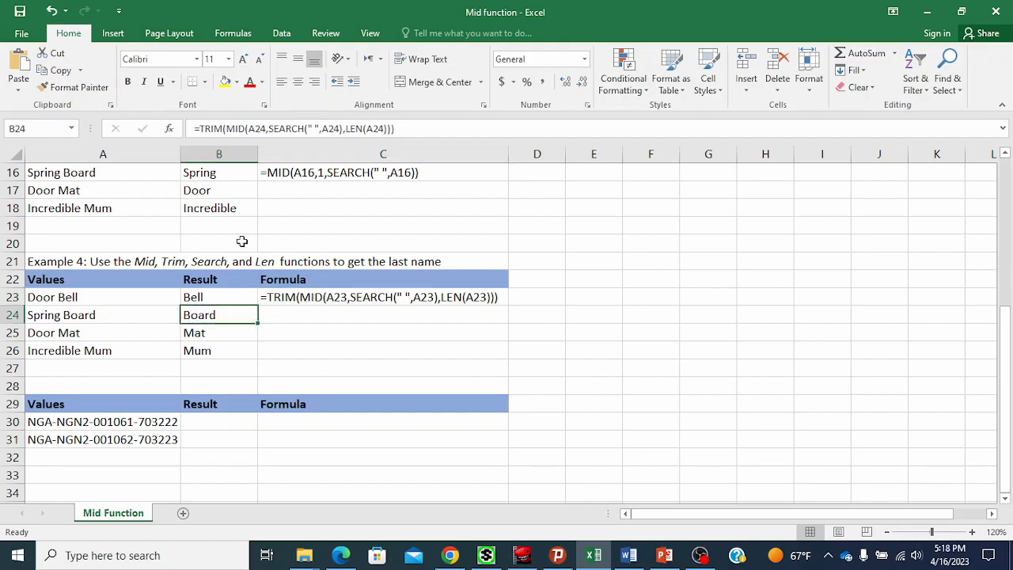
click(399, 128)
drag(399, 128, 190, 129)
key(ctrl+c)
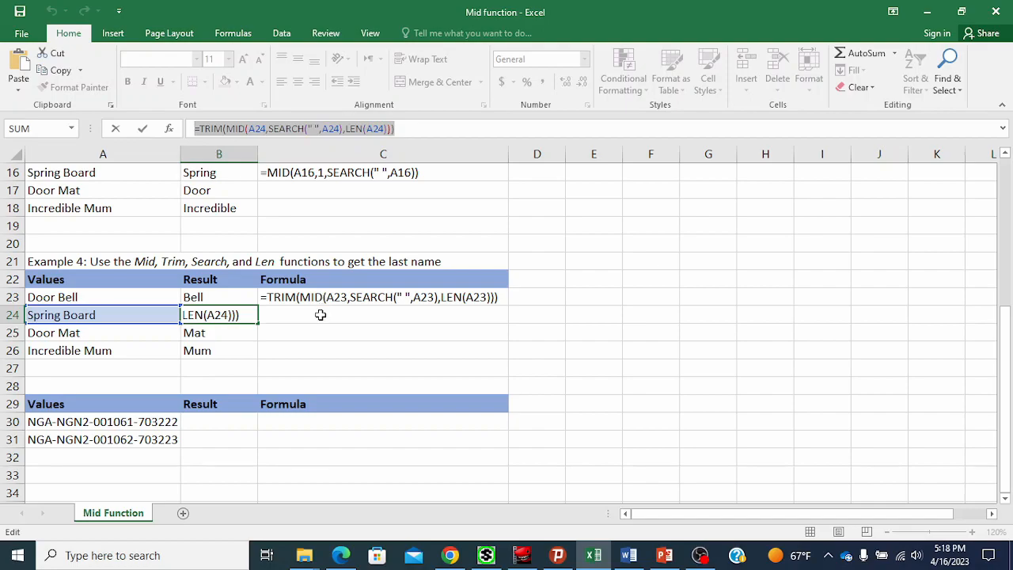
click(321, 315)
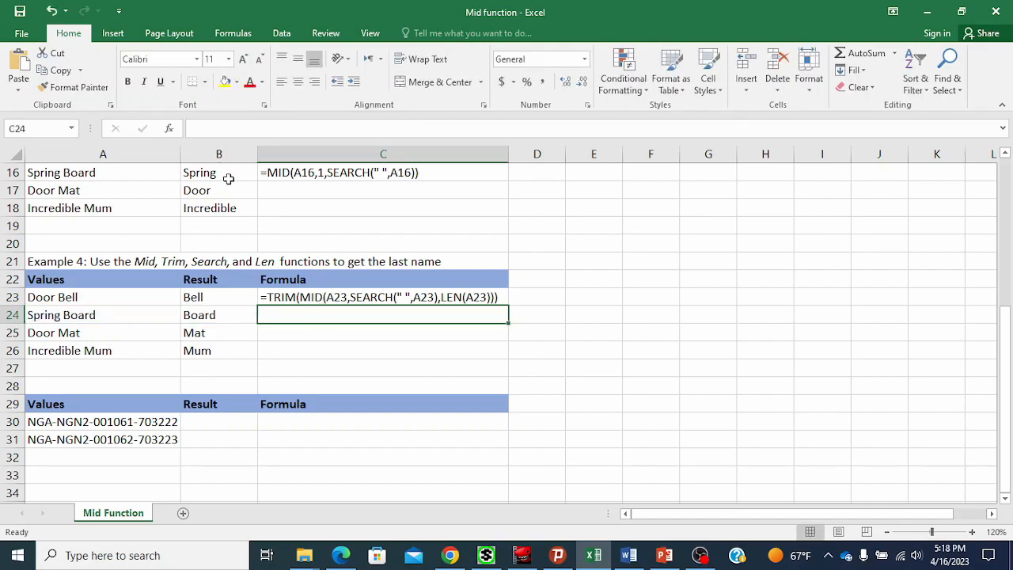
click(218, 127)
text(')
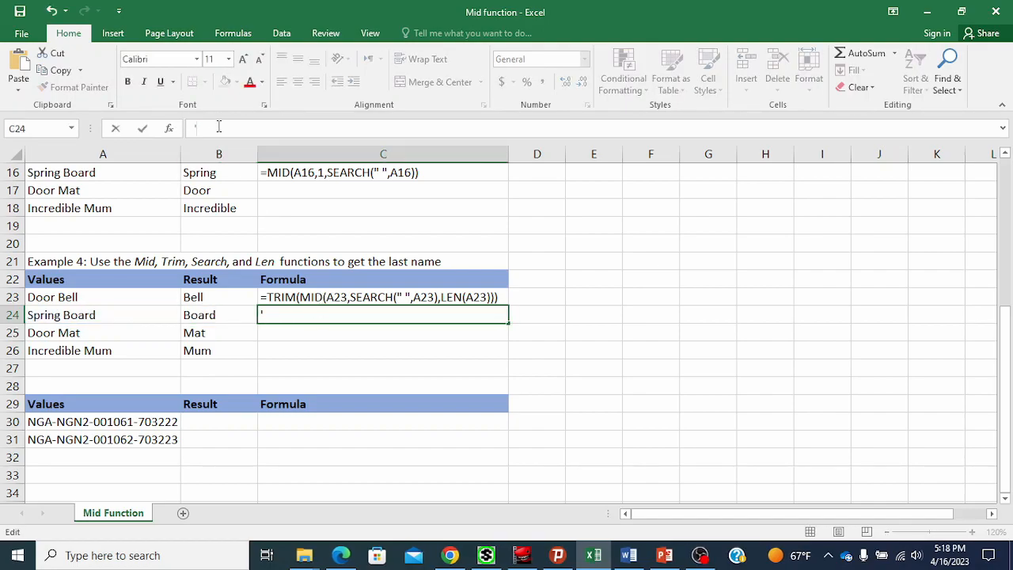
key(ctrl+v)
key(Return)
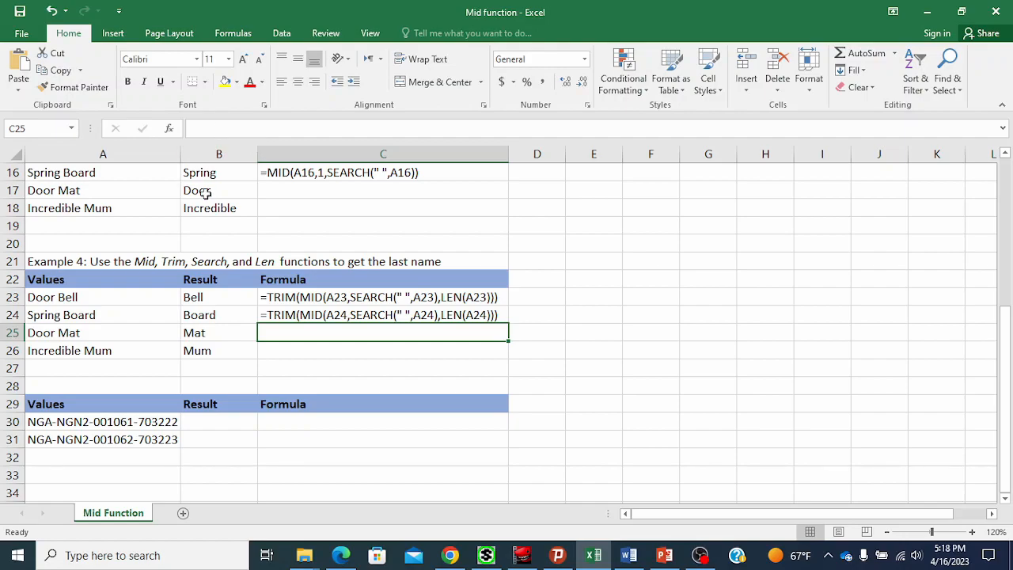
click(298, 315)
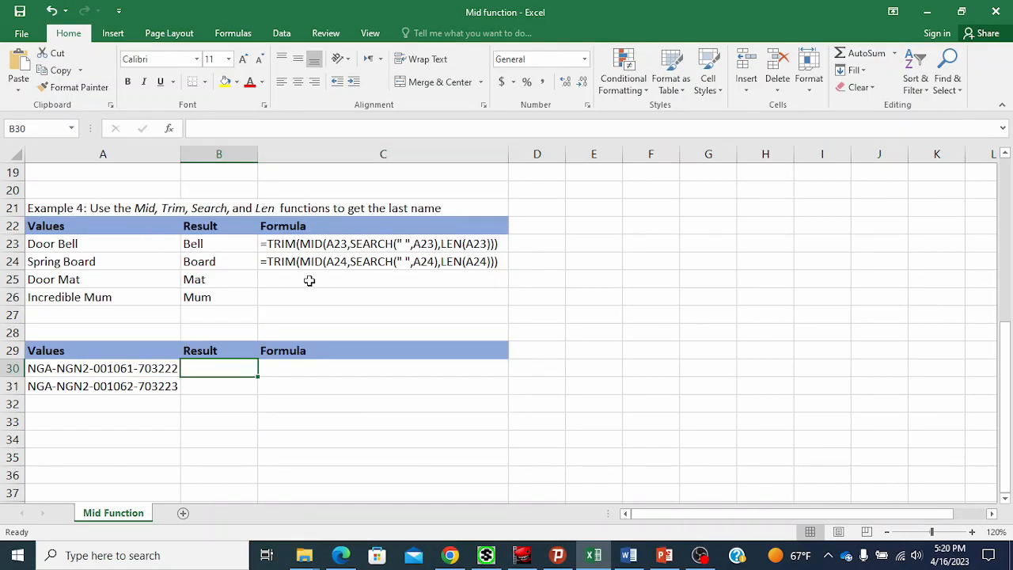
drag(310, 279, 310, 296)
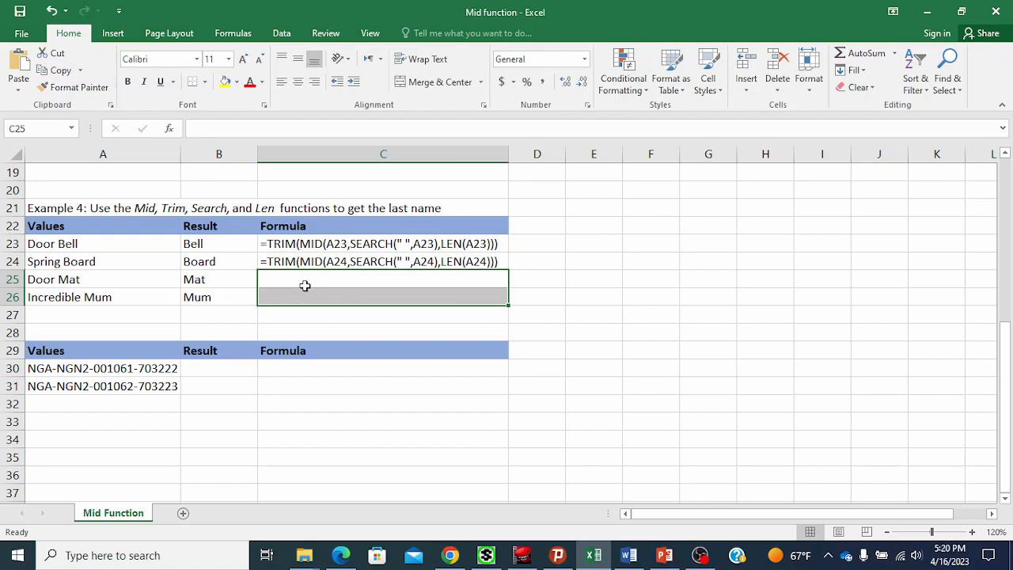
click(304, 293)
click(298, 282)
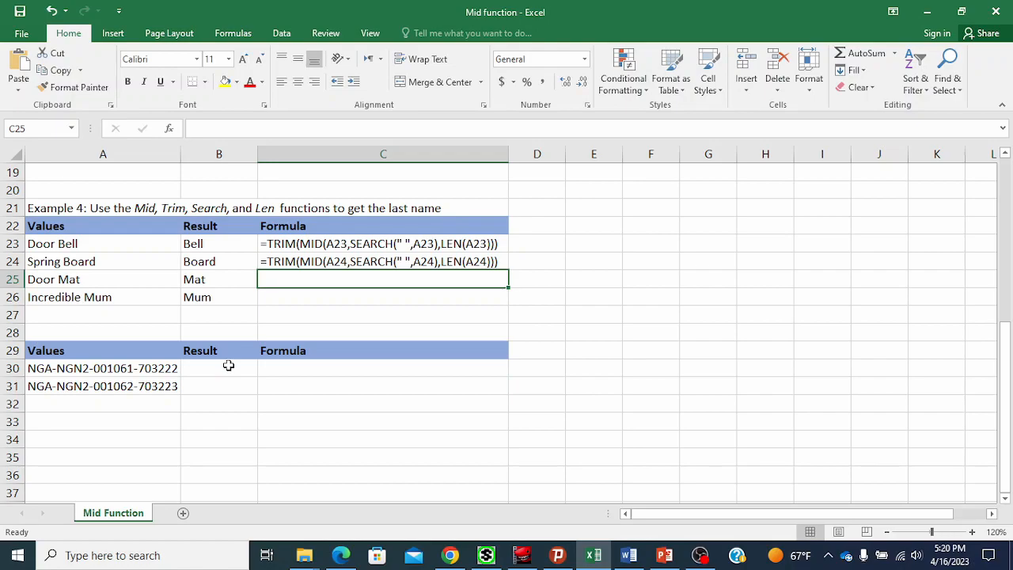
scroll(227, 364, down, 1)
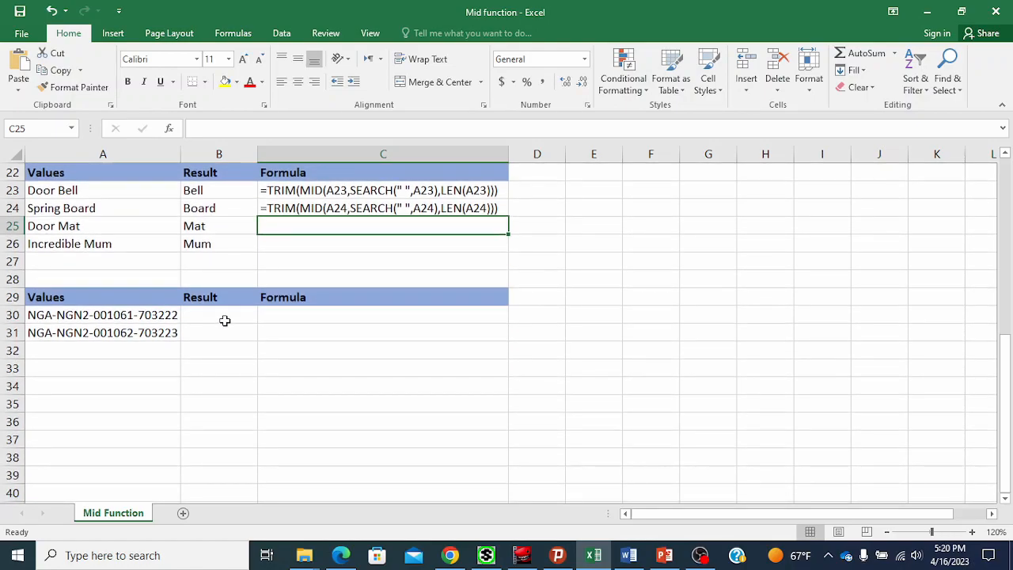
Enter =MID(A30,50,2) in B30 to extract part of the code.
click(224, 315)
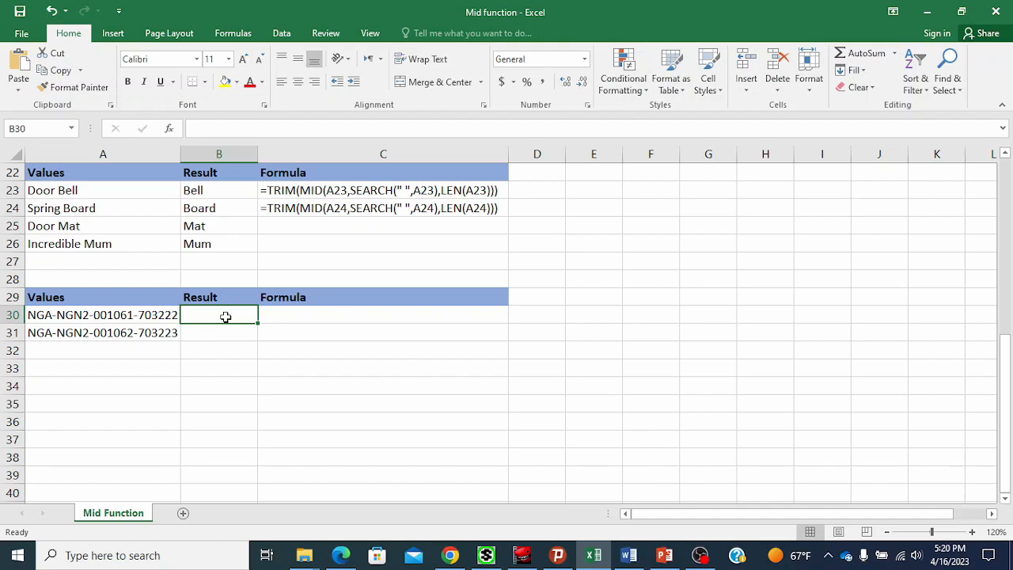
text(=mid)
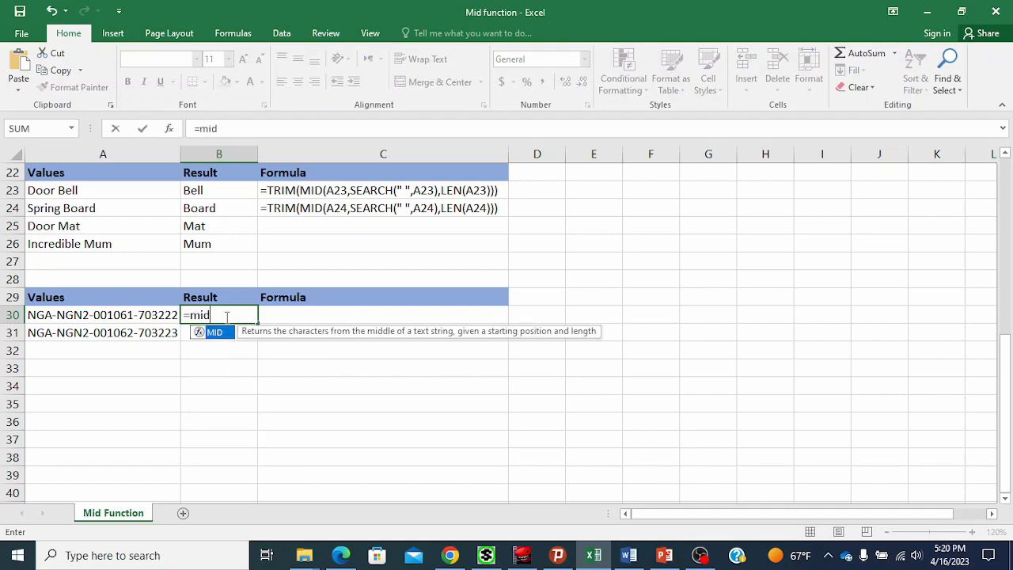
text(()
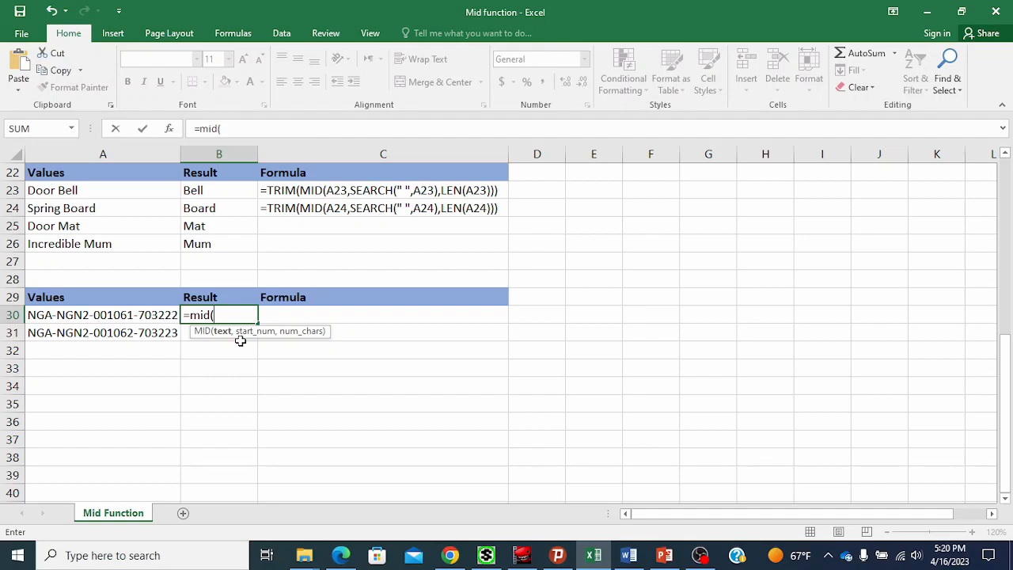
click(138, 314)
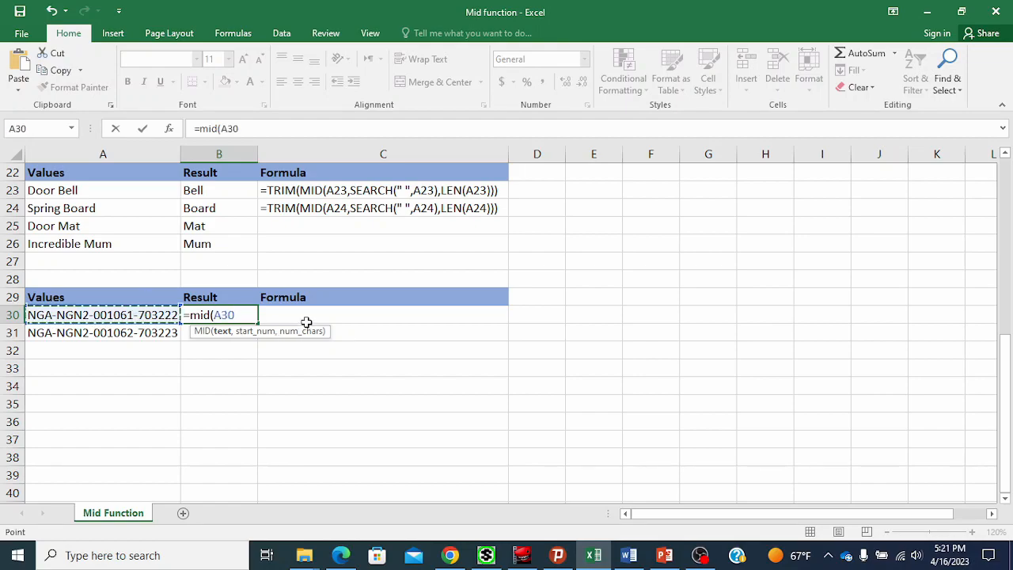
text(,)
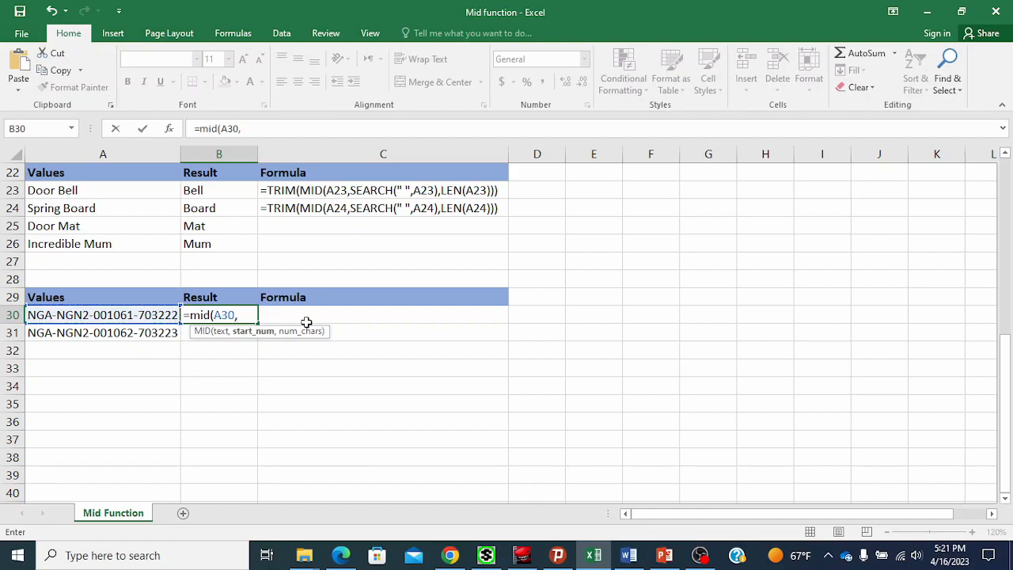
text(50,)
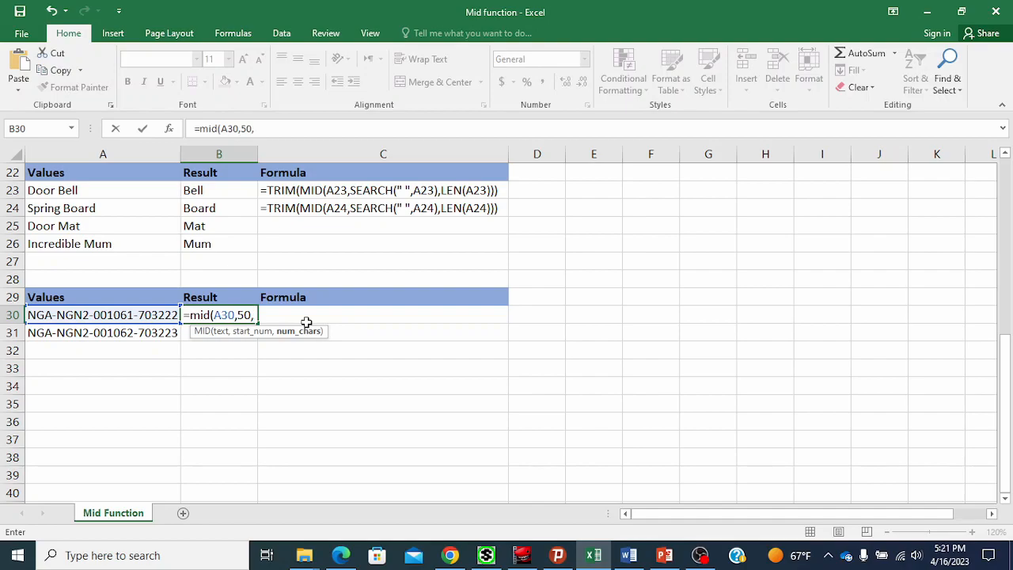
text(2))
key(Return)
Check the length of A30's text with a LEN(A30) formula in C30, then delete it.
click(227, 310)
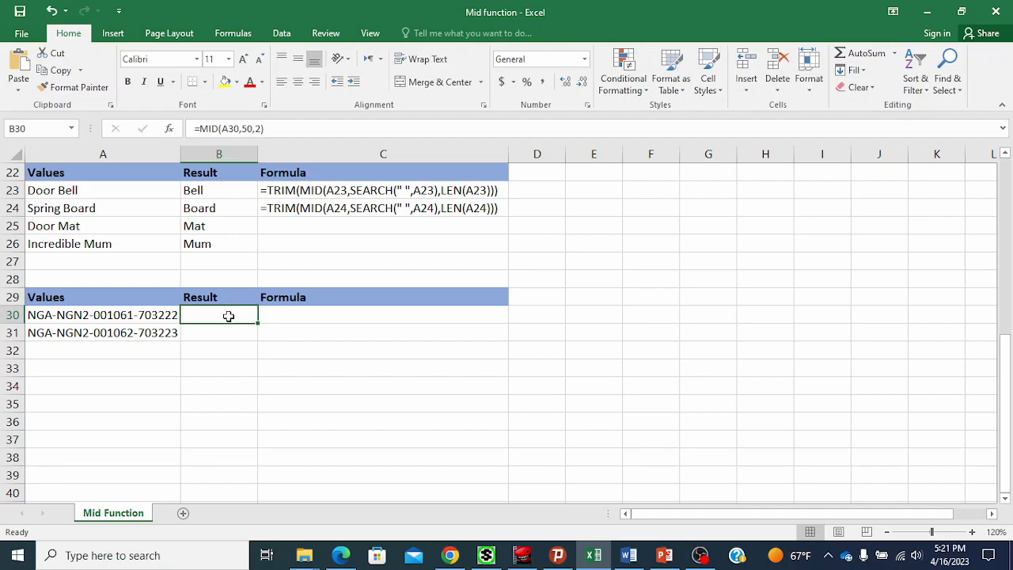
double_click(228, 316)
click(250, 315)
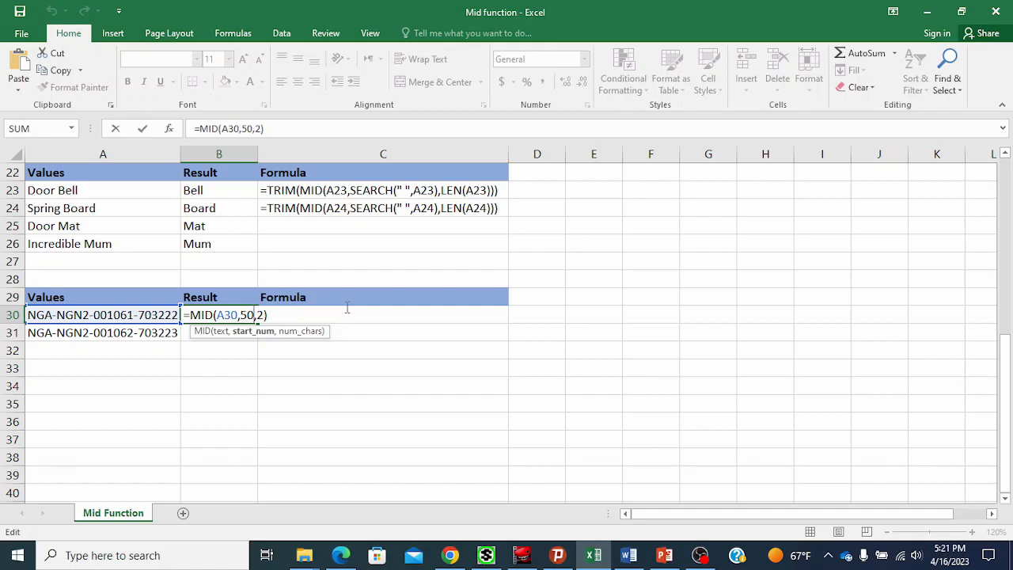
key(Escape)
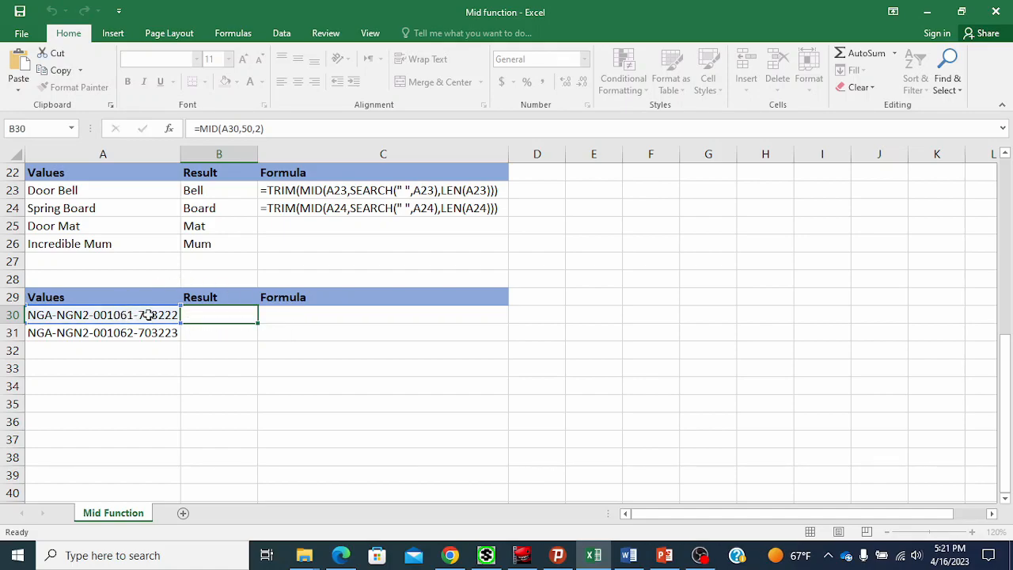
click(309, 322)
text(=len)
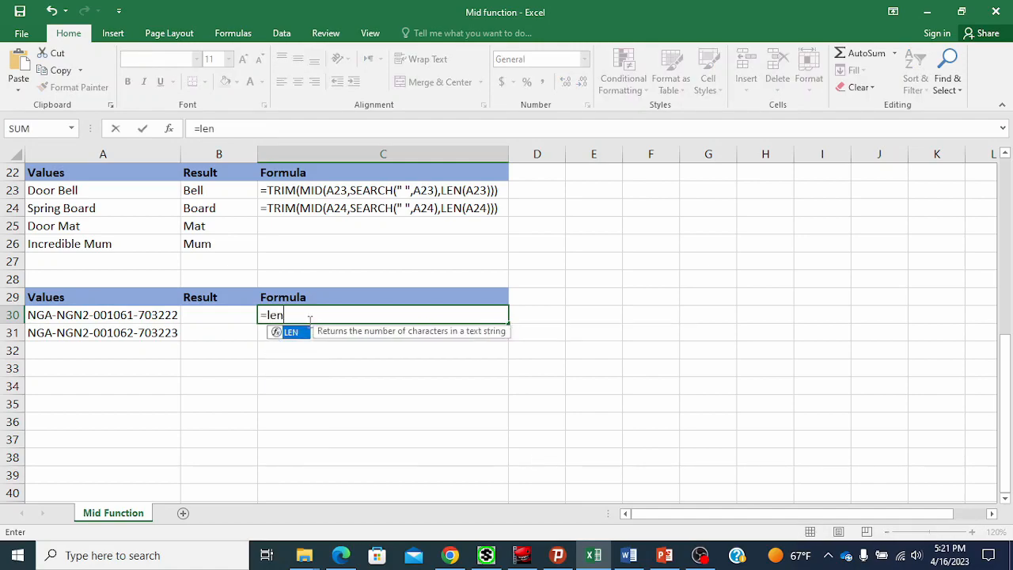
text(()
click(147, 314)
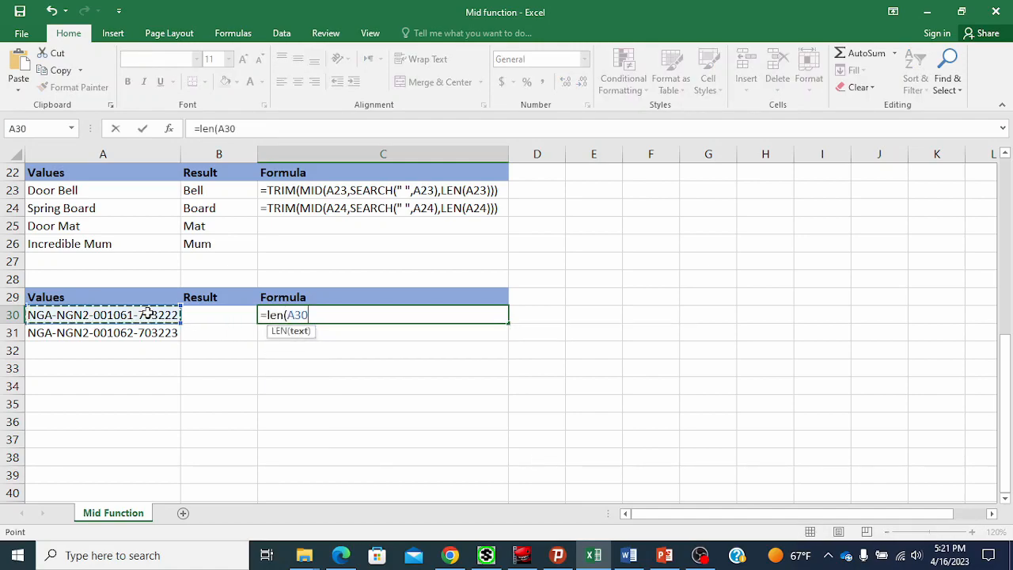
key(Return)
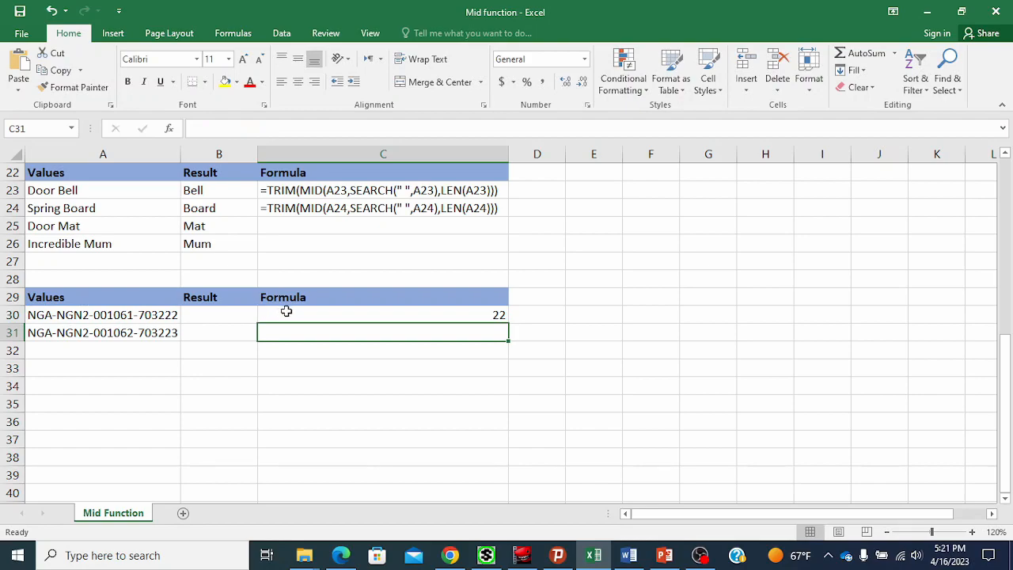
click(286, 313)
key(Delete)
Edit B30's formula to =MID(A30,4,0).
click(249, 317)
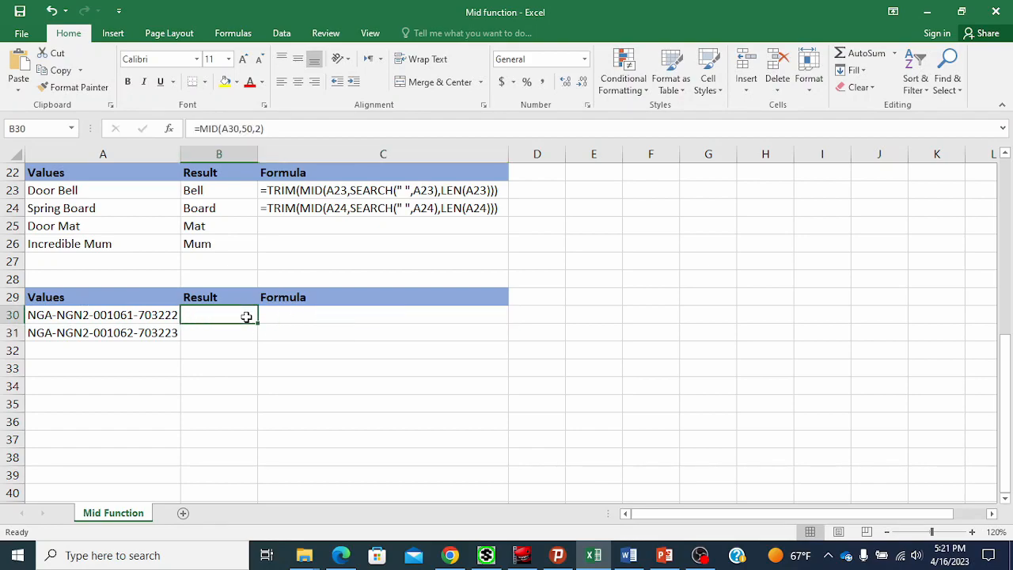
double_click(248, 317)
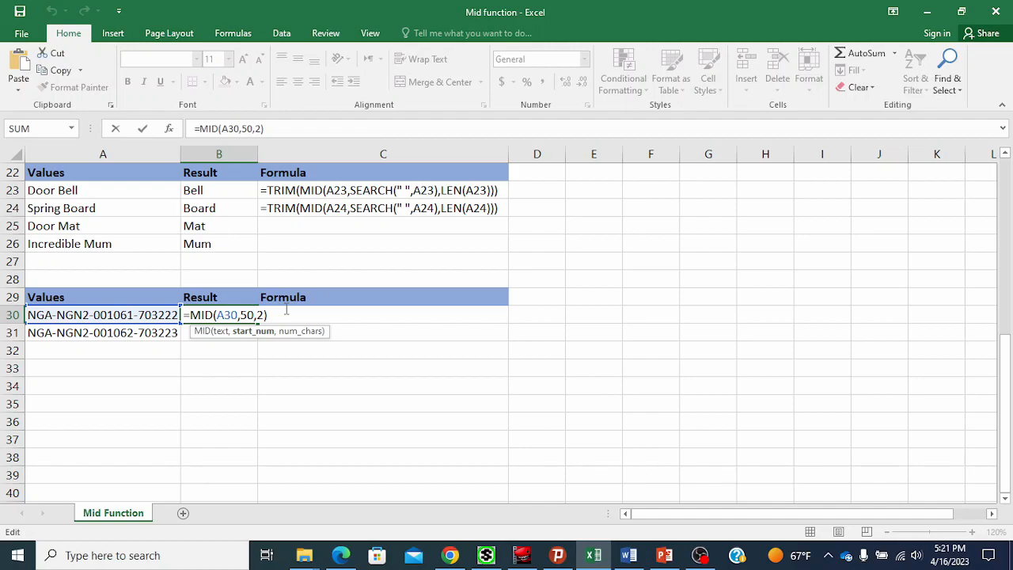
key(BackSpace)
key(BackSpace)
key(BackSpace)
key(BackSpace)
text(4,)
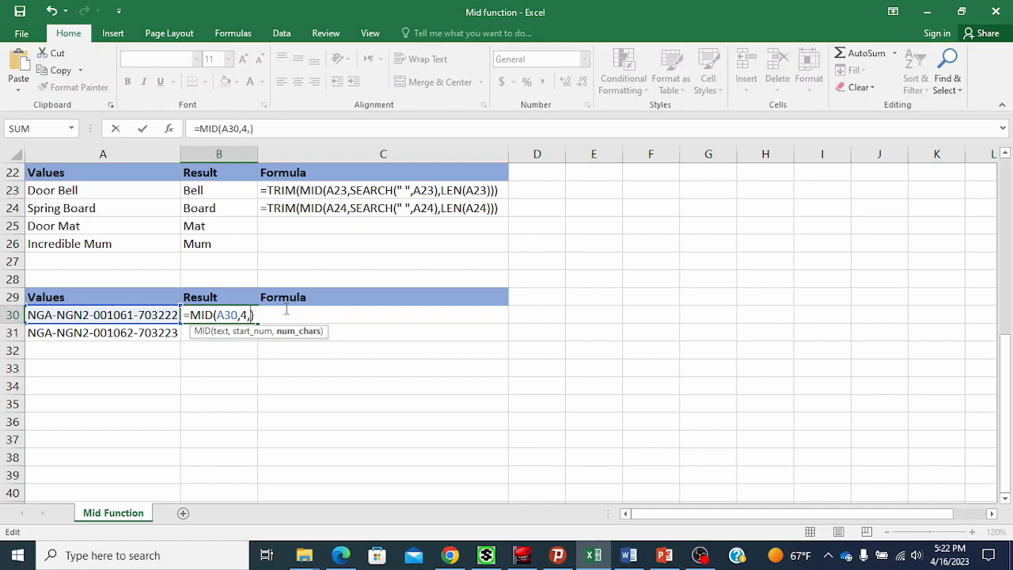
text(0)
key(Return)
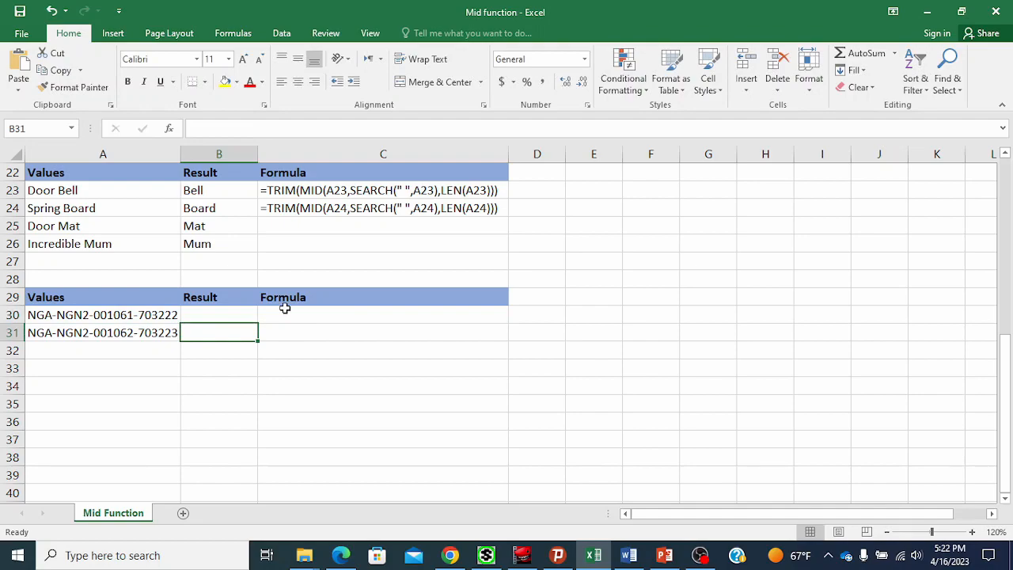
click(242, 316)
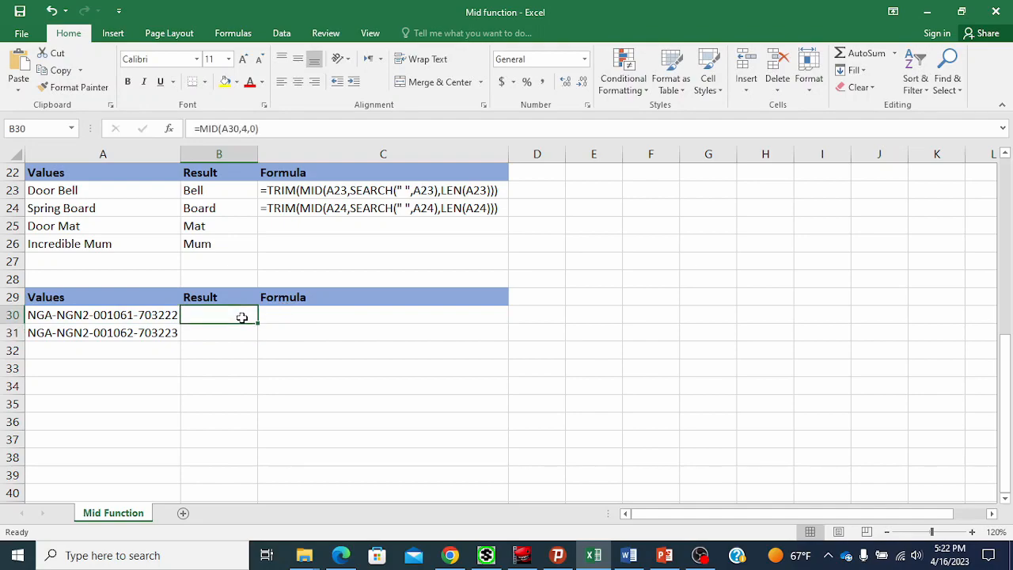
Edit B30's formula to =MID(A30,4,-1).
double_click(243, 317)
click(254, 316)
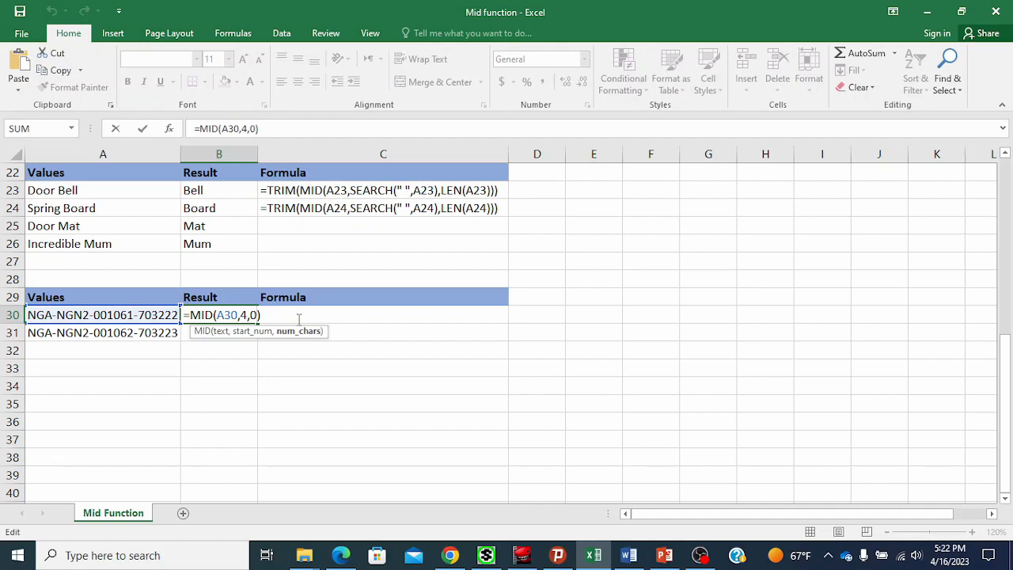
key(BackSpace)
text(-1)
key(Return)
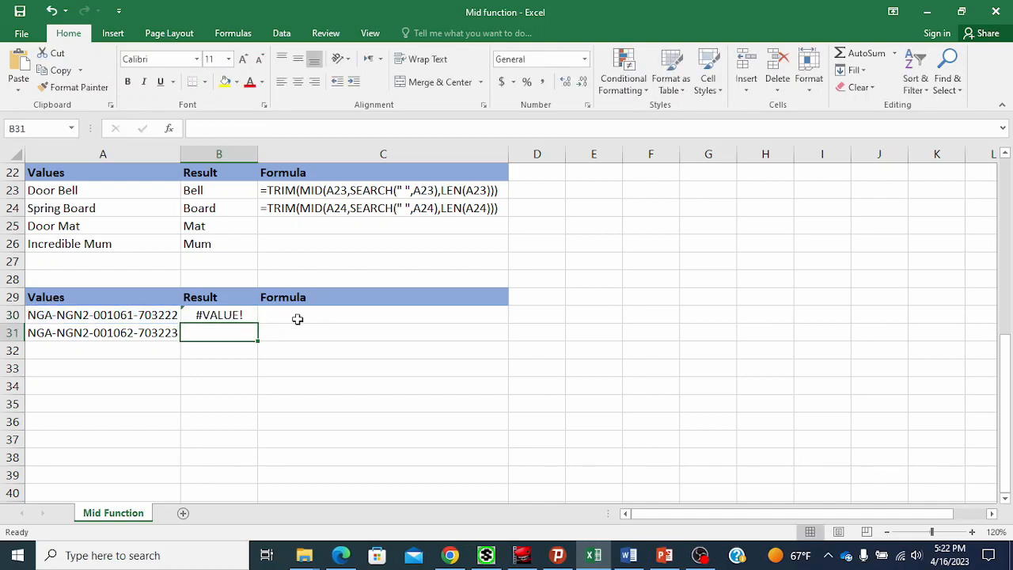
Inspect B30's formula again and scroll back through the earlier MID examples at the top of the sheet.
double_click(239, 317)
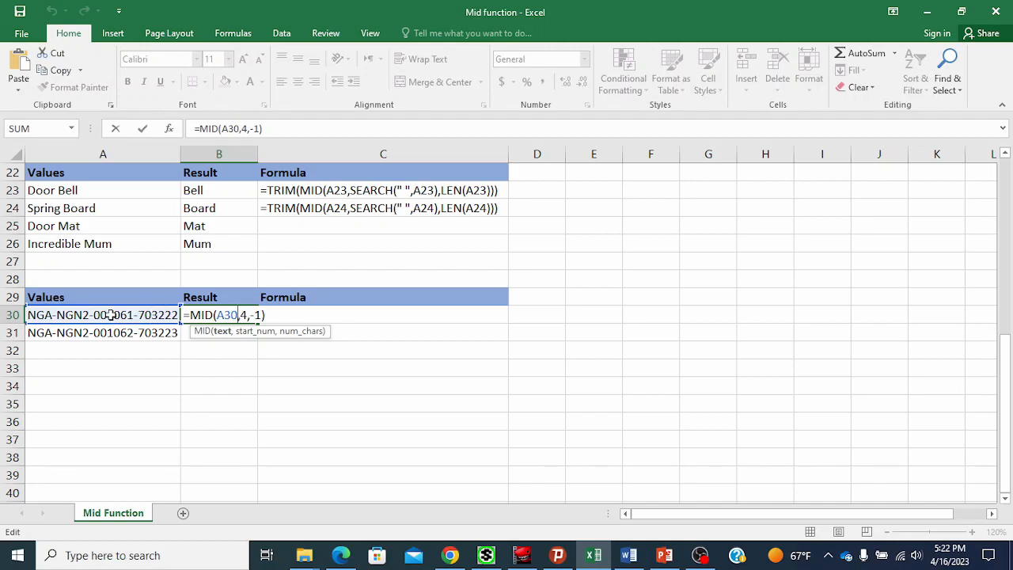
key(Return)
click(201, 315)
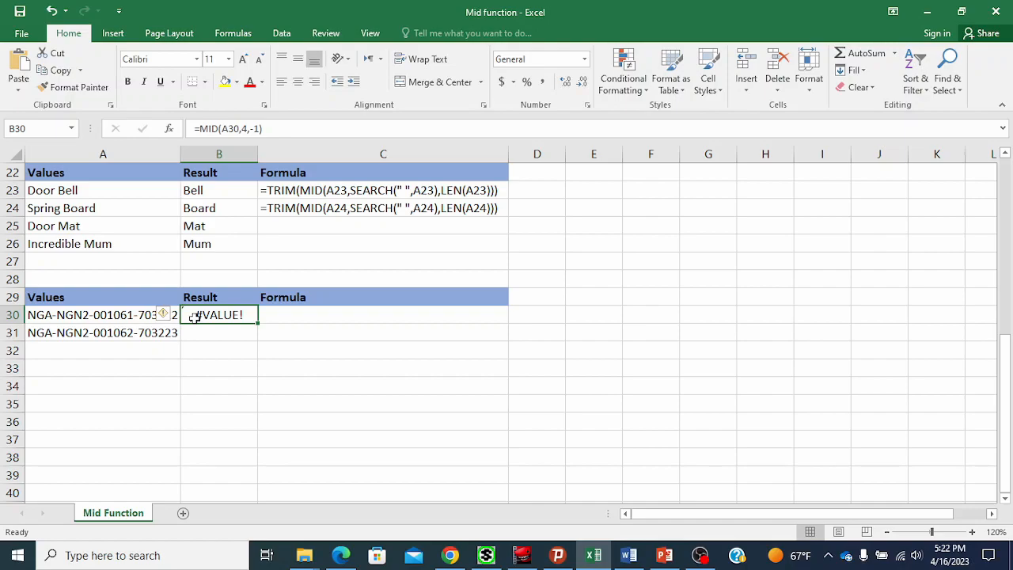
scroll(248, 298, up, 7)
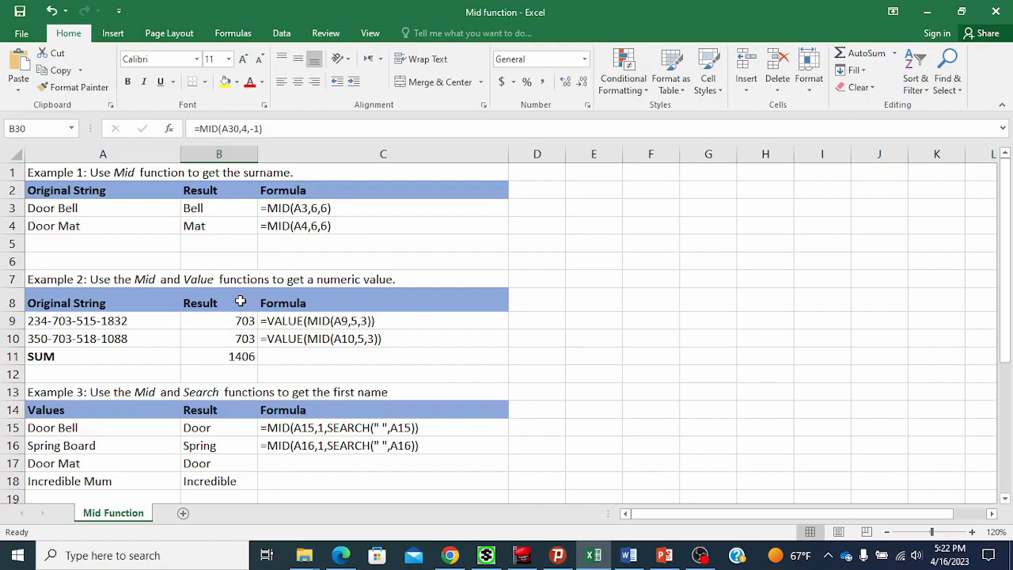
scroll(247, 297, down, 4)
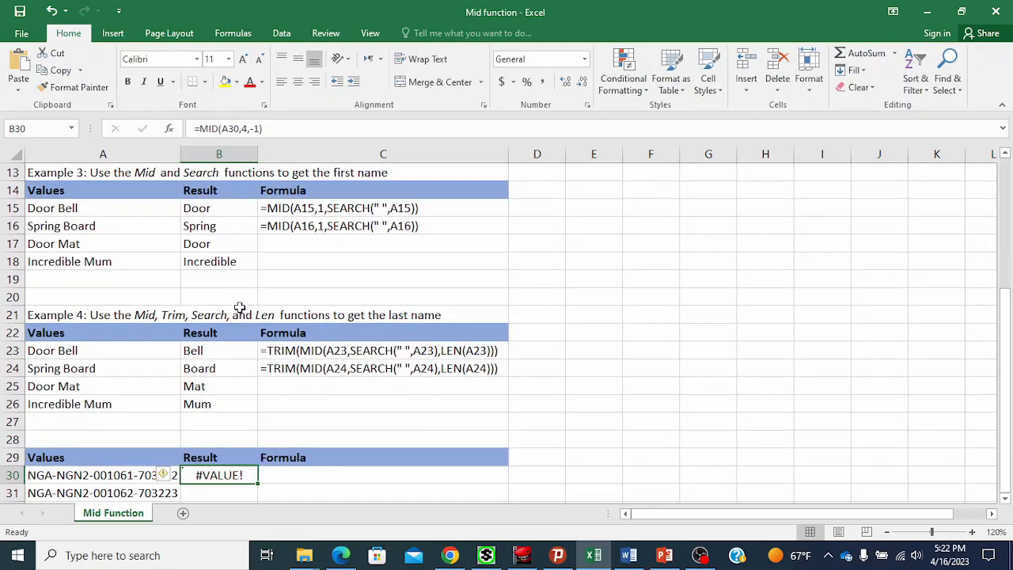
scroll(239, 307, up, 4)
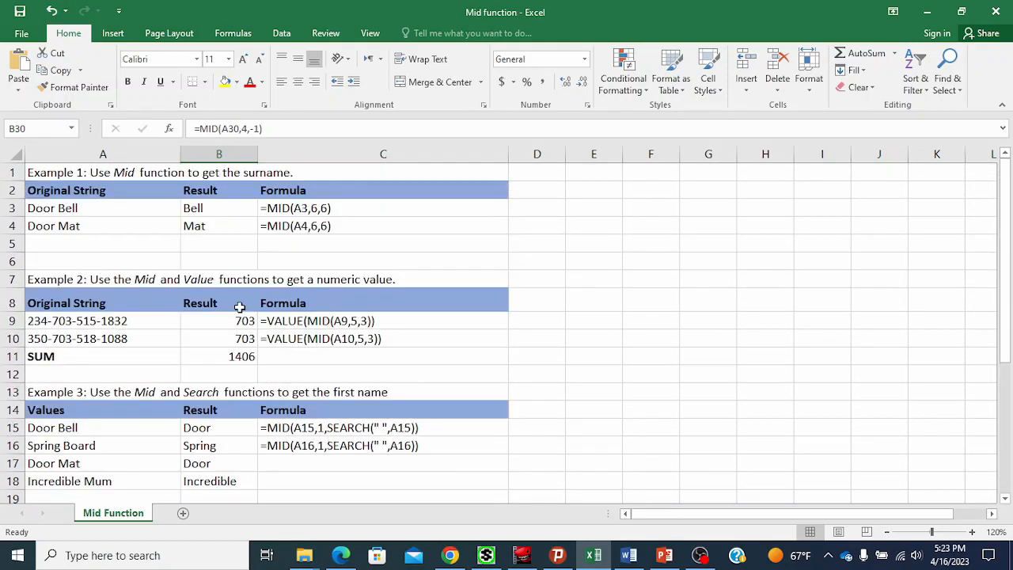